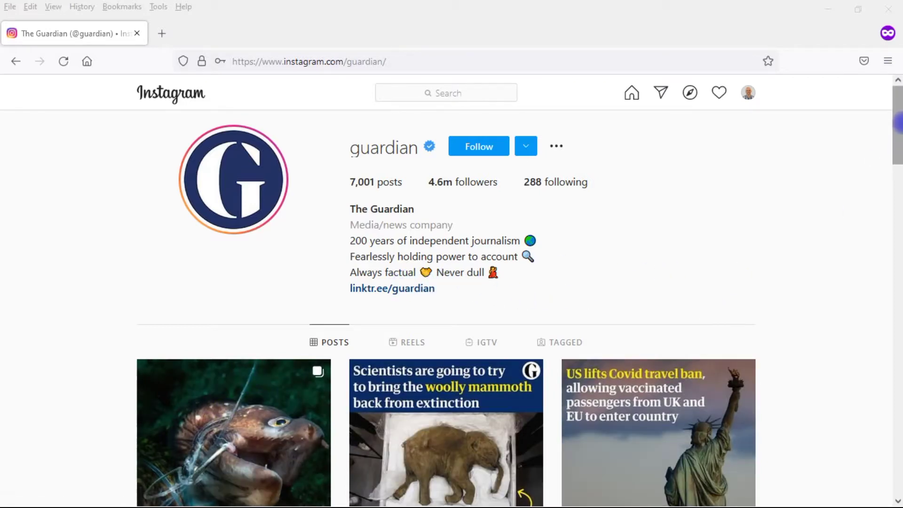
Step: Scroll the Guardian's Instagram profile and open its linktr.ee/guardian bio link
left_click_drag(899, 128, 899, 199)
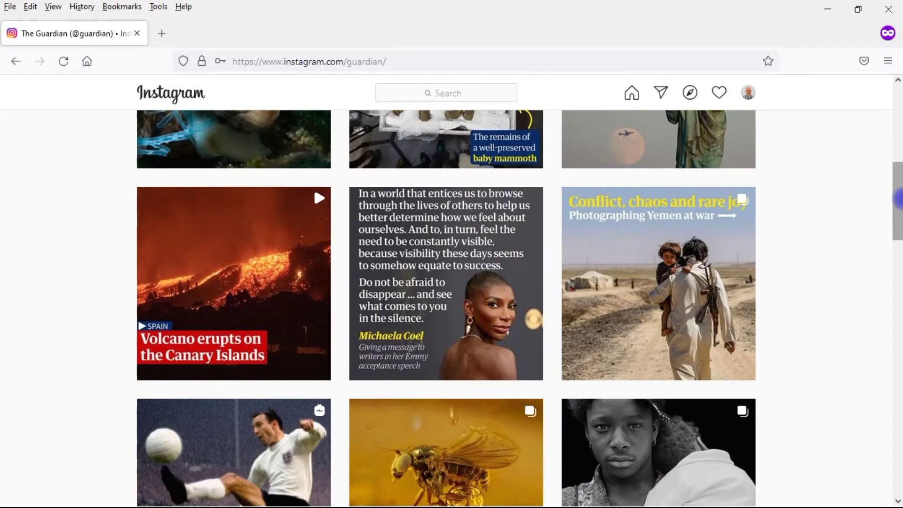
left_click_drag(899, 198, 898, 104)
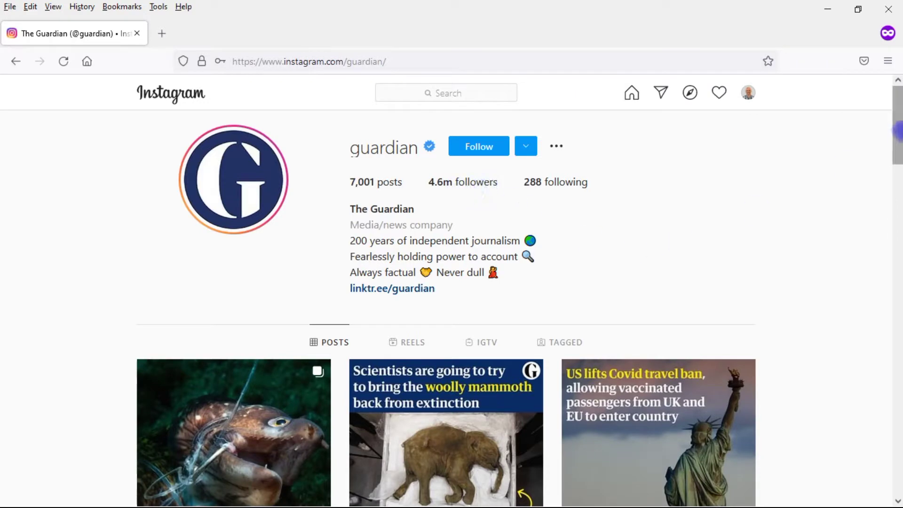
scroll(696, 240, "down", 5)
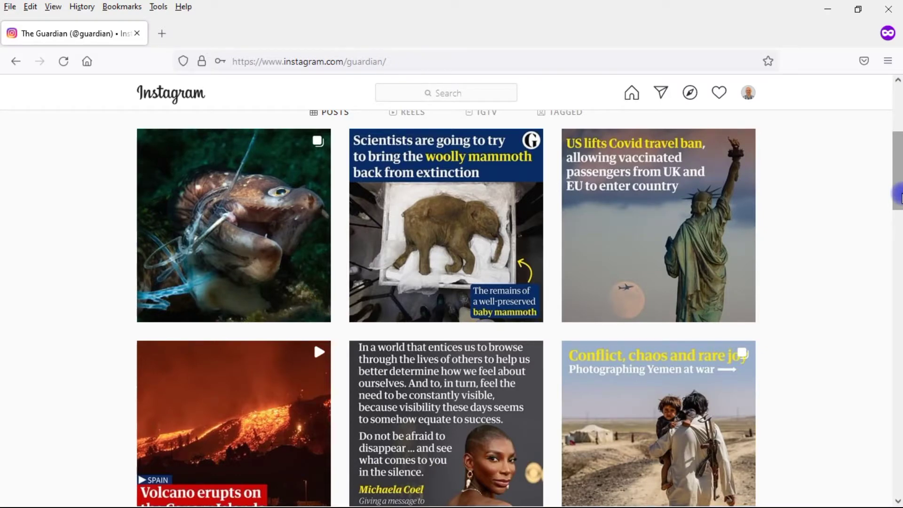
left_click_drag(898, 195, 898, 149)
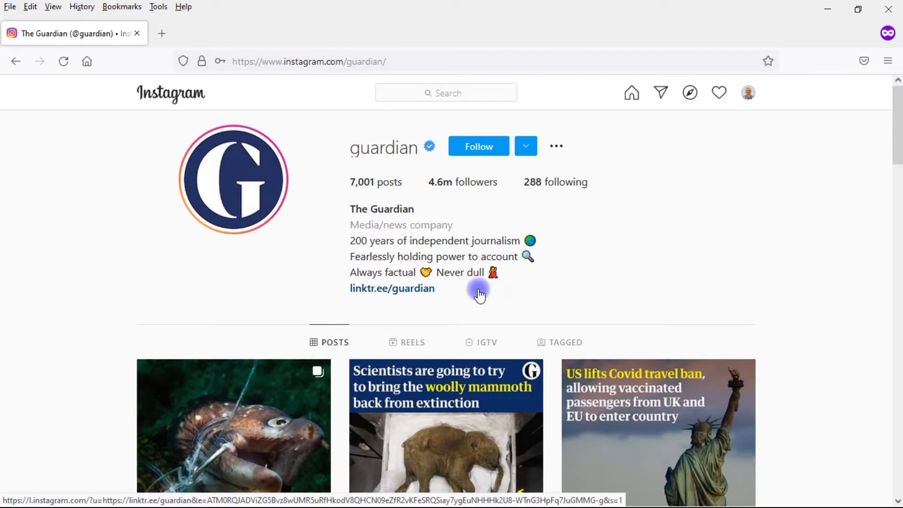
left_click(394, 294)
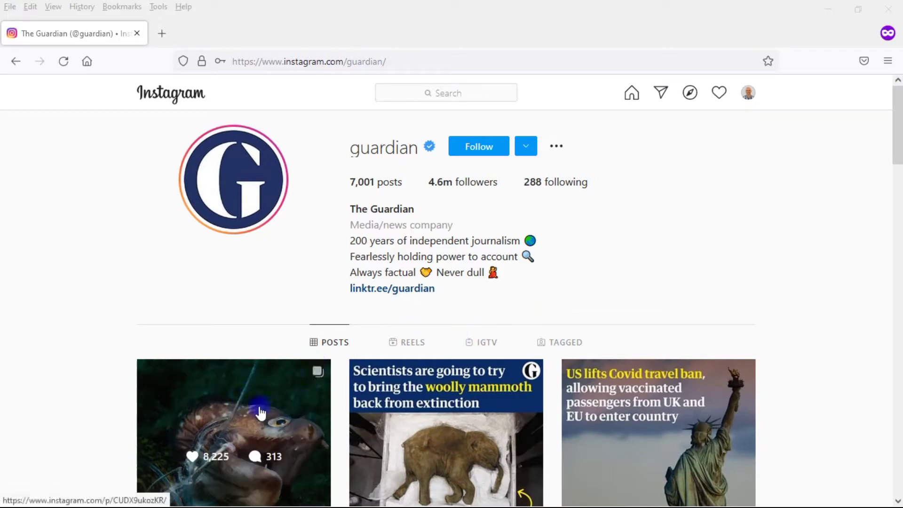
left_click(407, 290)
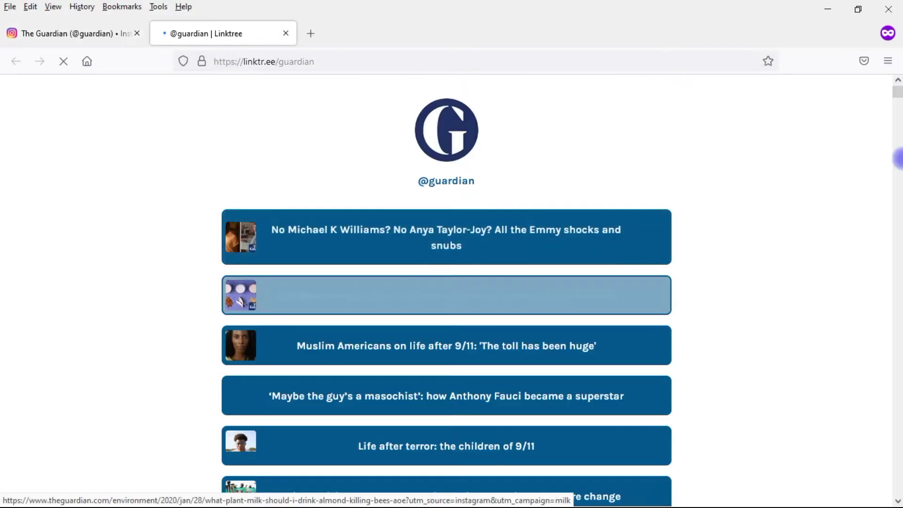
Step: Scroll the Guardian's Linktree link list and open the 20 meat and dairy firms article
left_click_drag(896, 89, 899, 91)
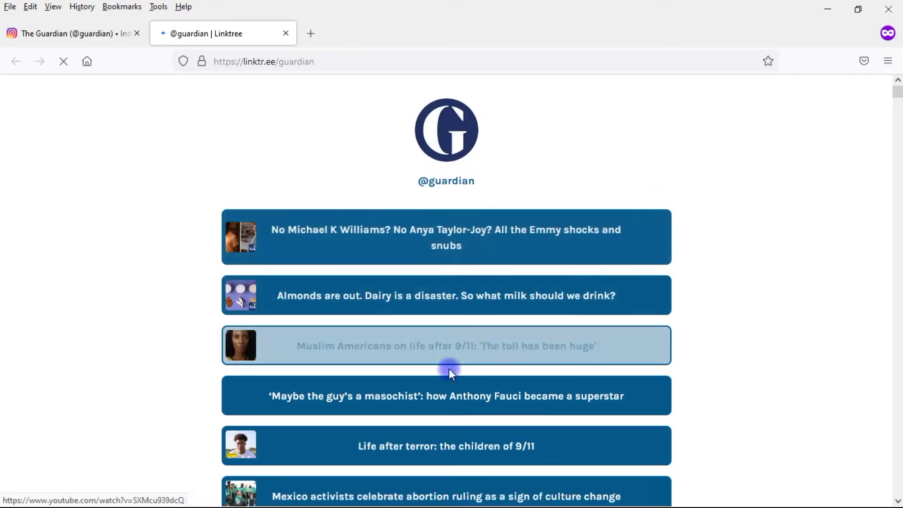
left_click_drag(897, 90, 897, 93)
scroll(532, 254, "down", 5)
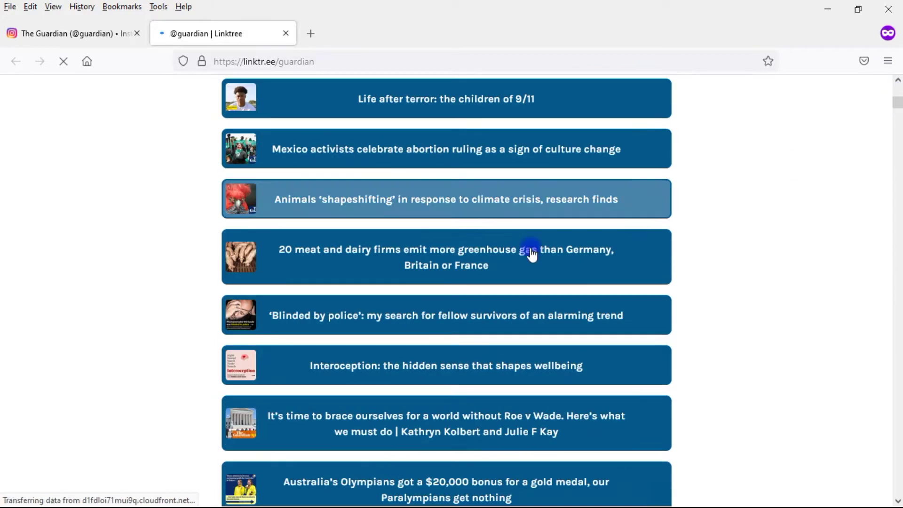
left_click(484, 265)
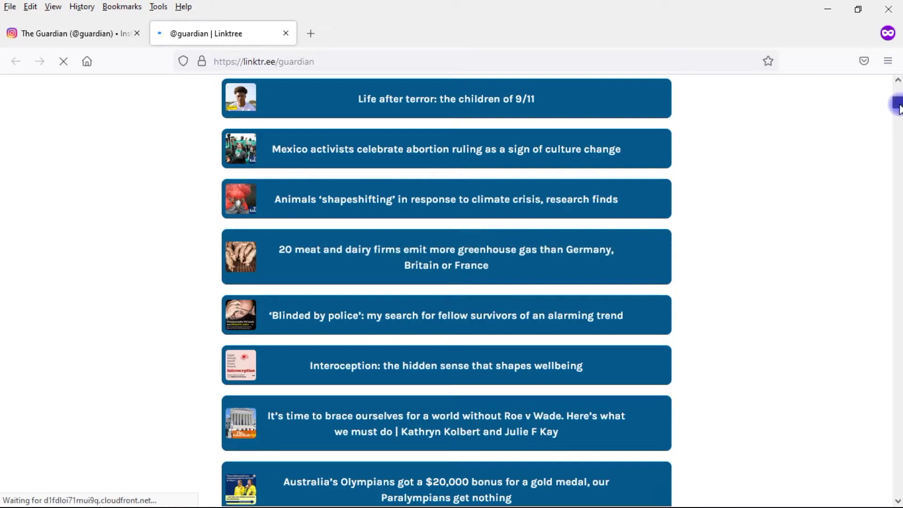
left_click_drag(898, 102, 899, 104)
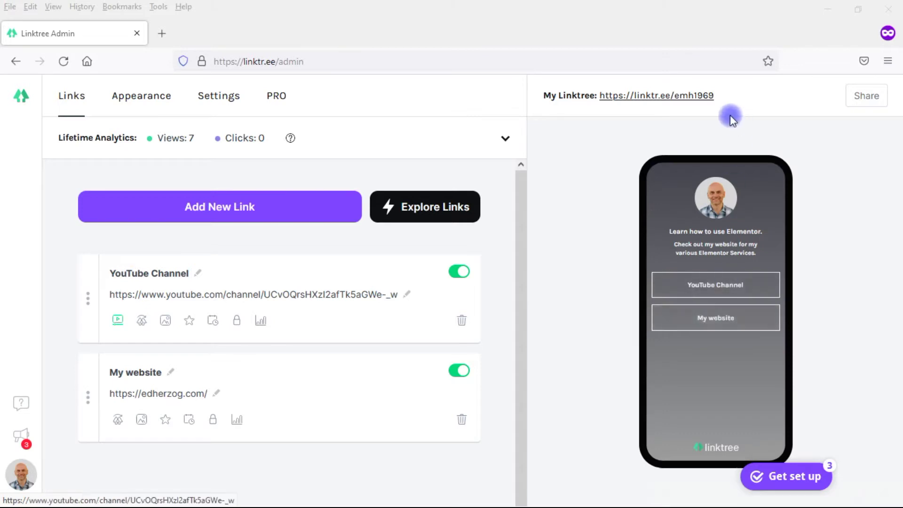
Step: Open your own public Linktree page from the My Linktree URL in the admin preview
left_click(660, 96)
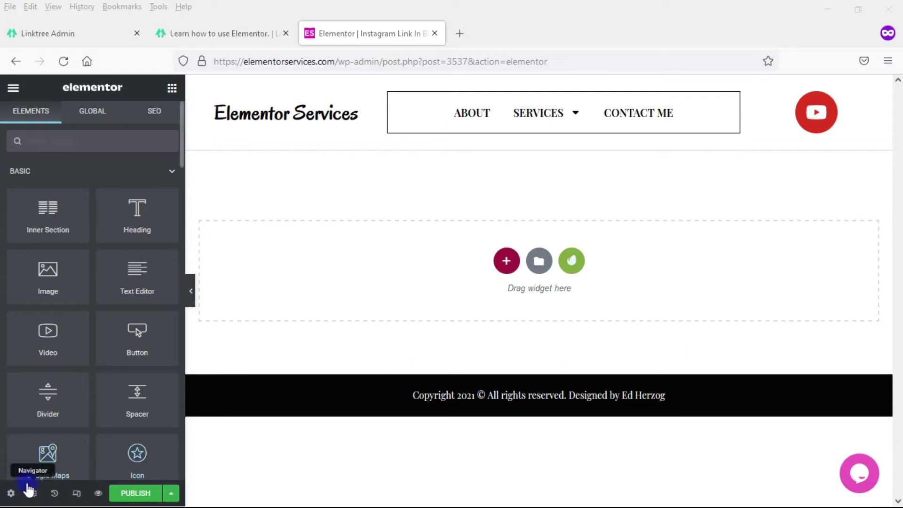
Step: Change the page settings' Page Layout to Elementor Canvas
left_click(10, 493)
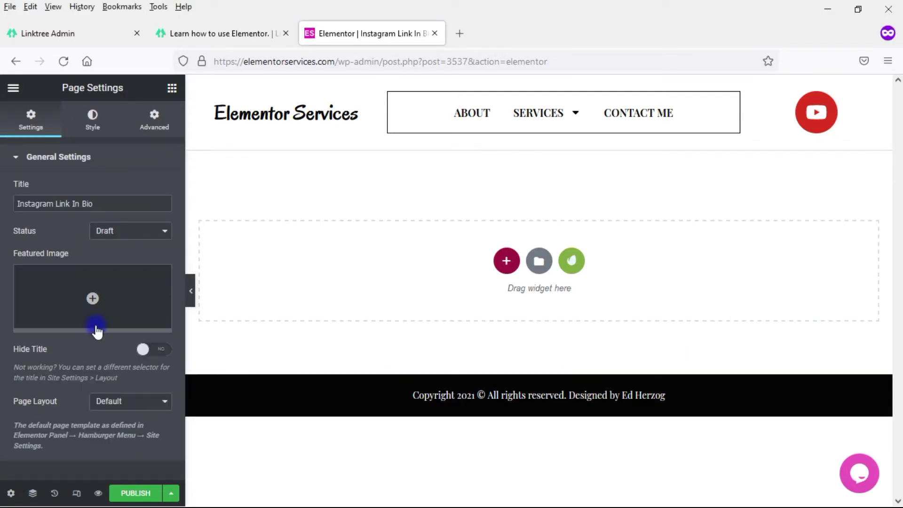
left_click(123, 401)
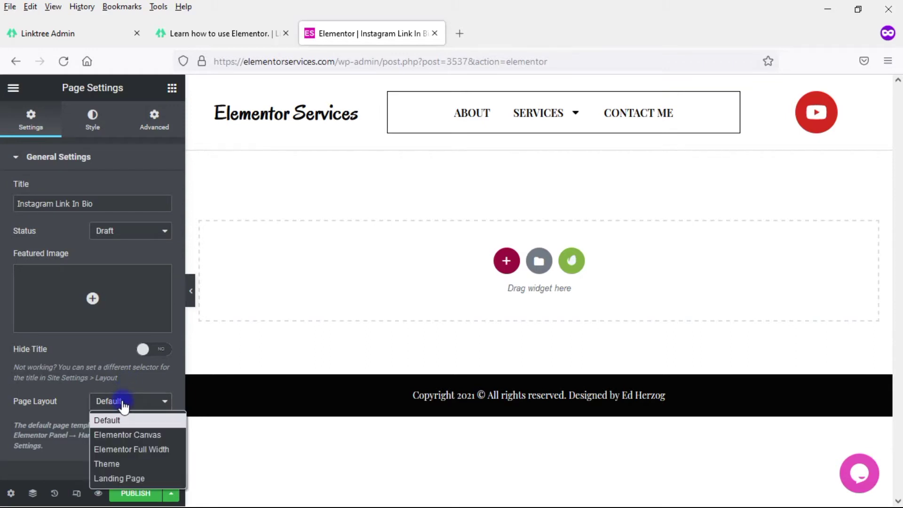
left_click(138, 435)
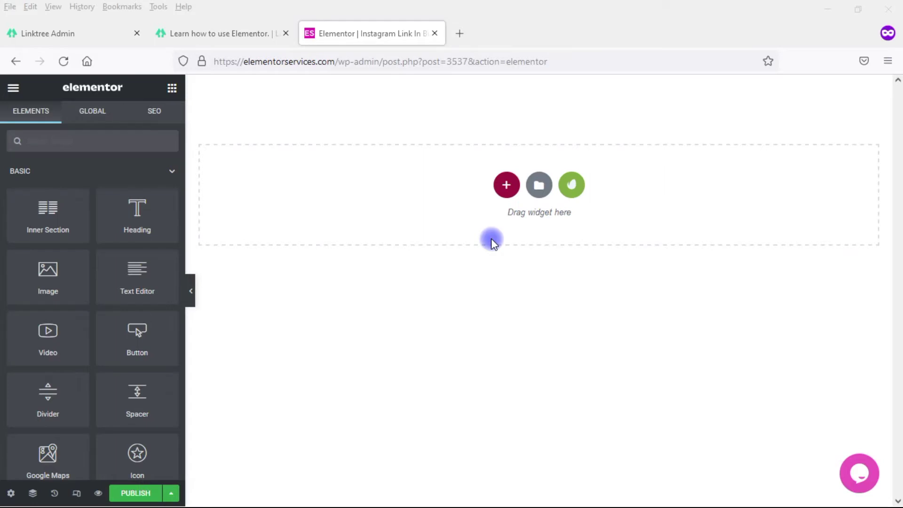
Step: Review the public Linktree page and Linktree admin tabs, then return to the Elementor editor
left_click(242, 39)
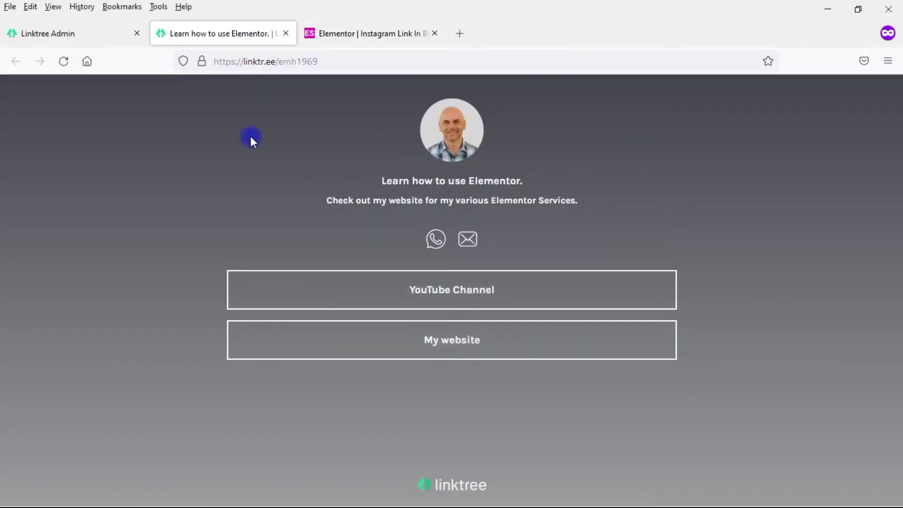
left_click(72, 42)
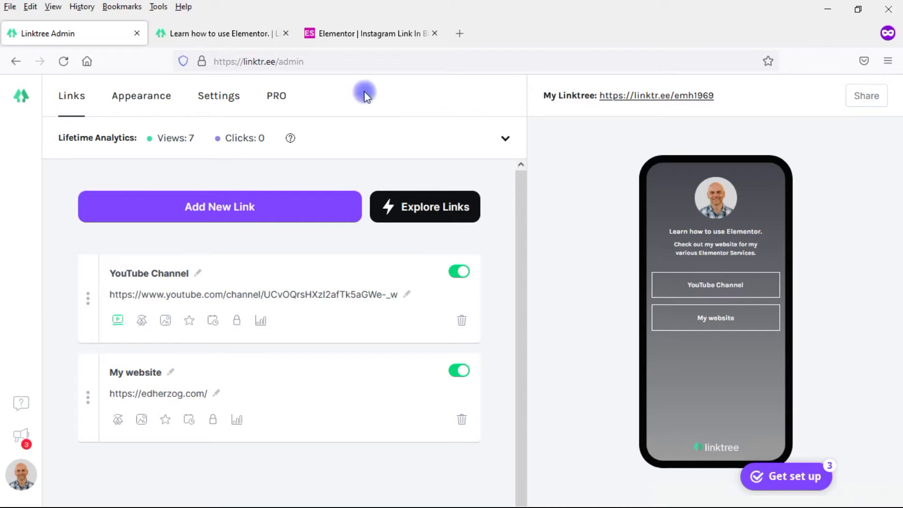
left_click(244, 42)
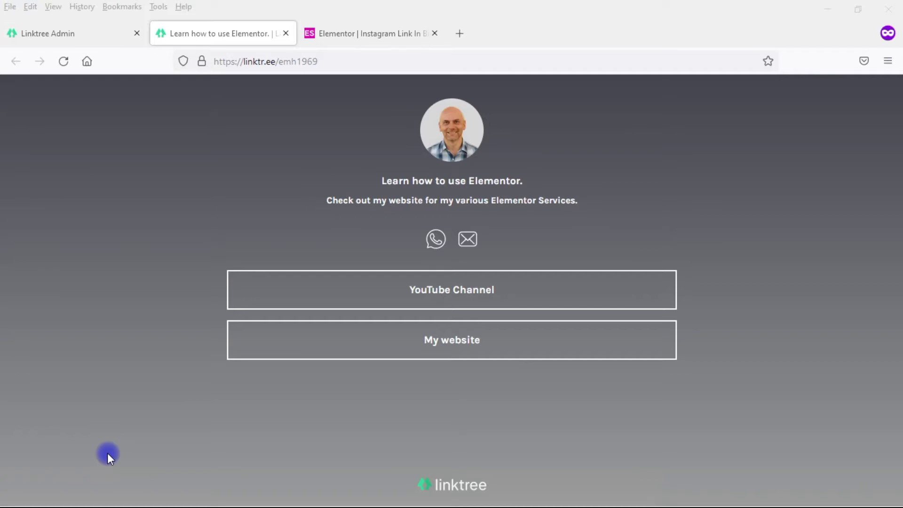
left_click(363, 40)
Step: Add a one-column section and switch its background to Gradient
left_click(508, 185)
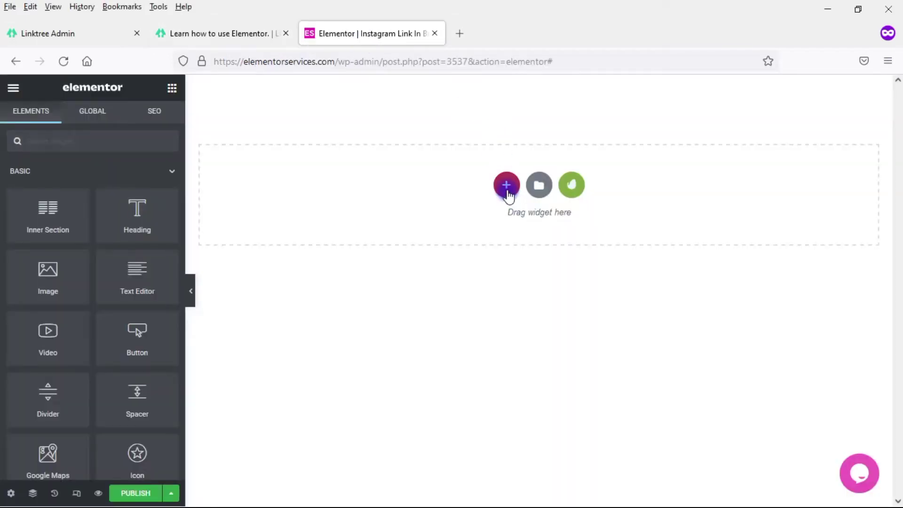
left_click(369, 214)
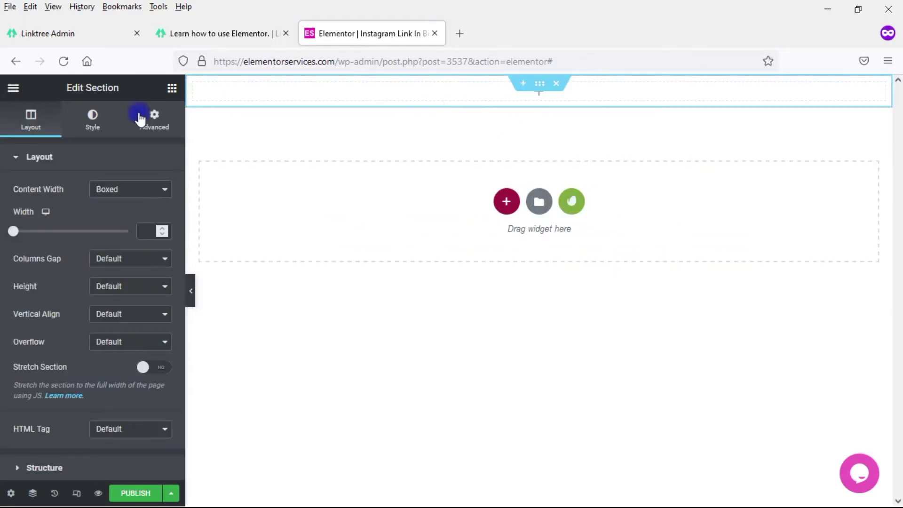
left_click(97, 126)
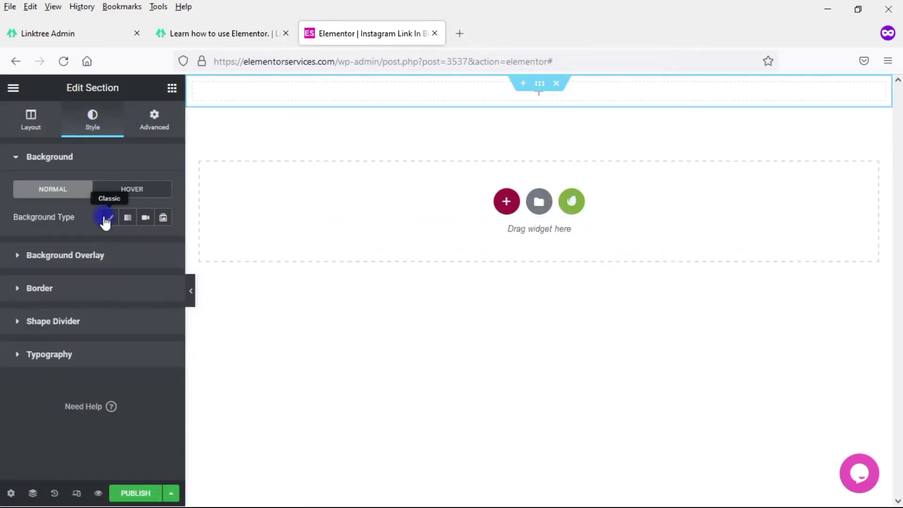
left_click(127, 223)
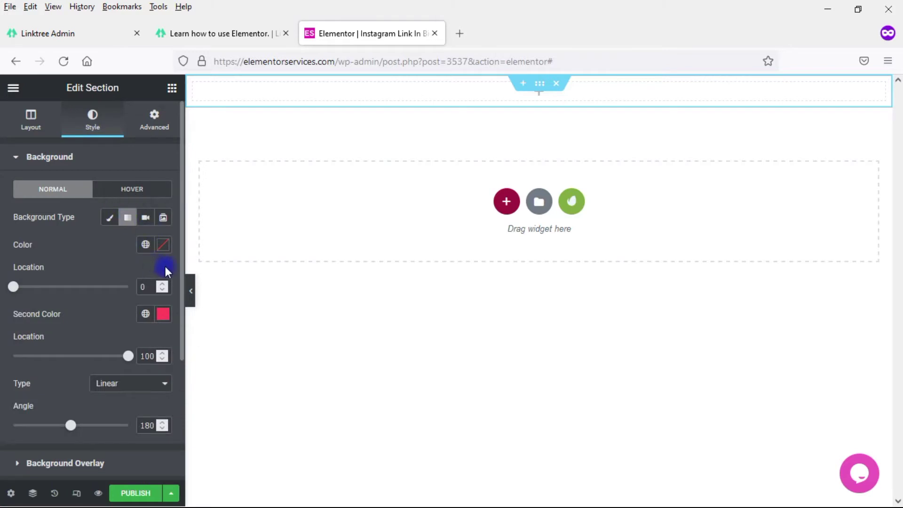
Step: Set gradient colours #4b4c54 and #8e8f90 with locations 25 and 76
left_click(145, 245)
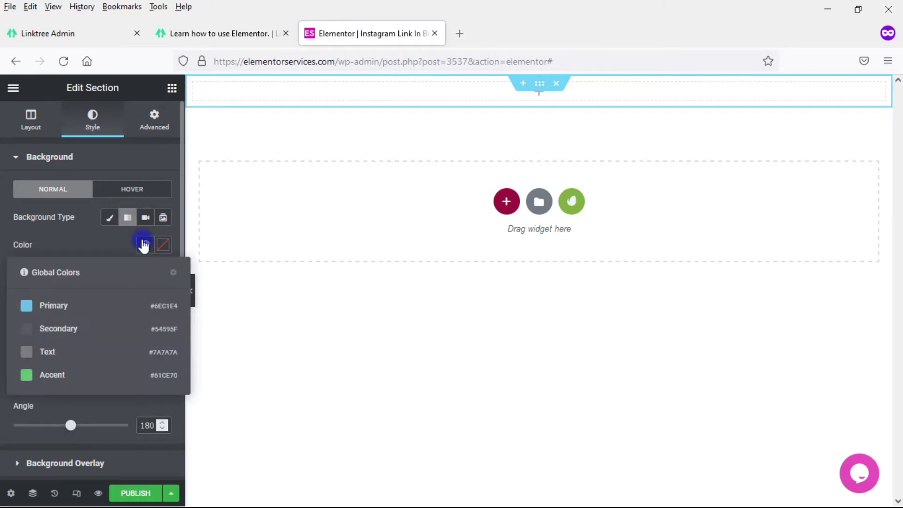
left_click(163, 245)
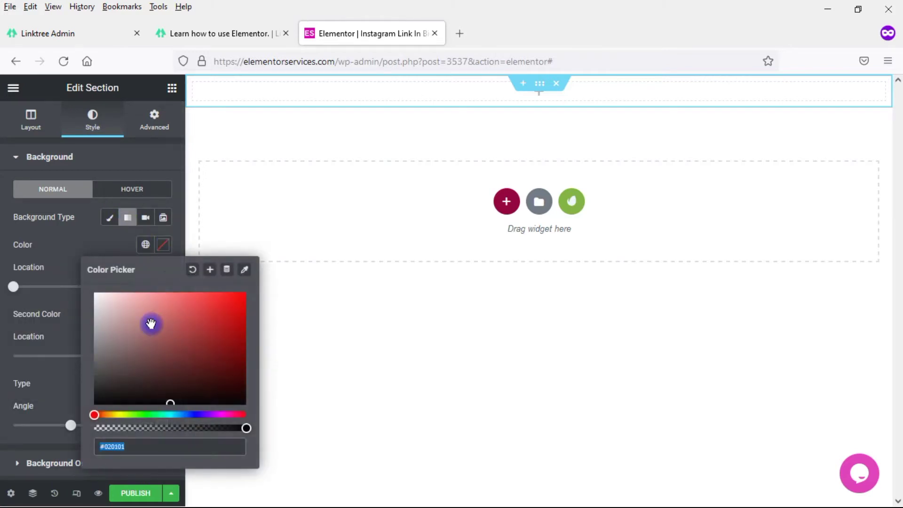
type("4b4c54")
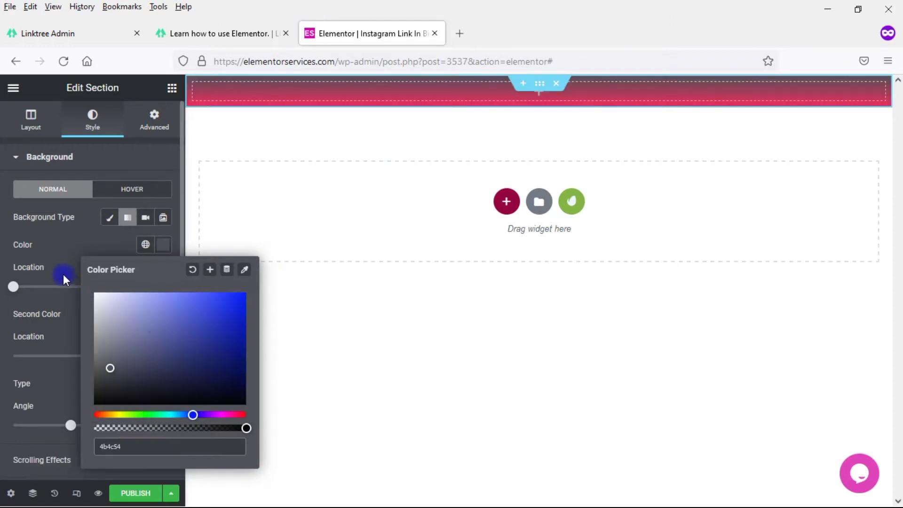
left_click(63, 274)
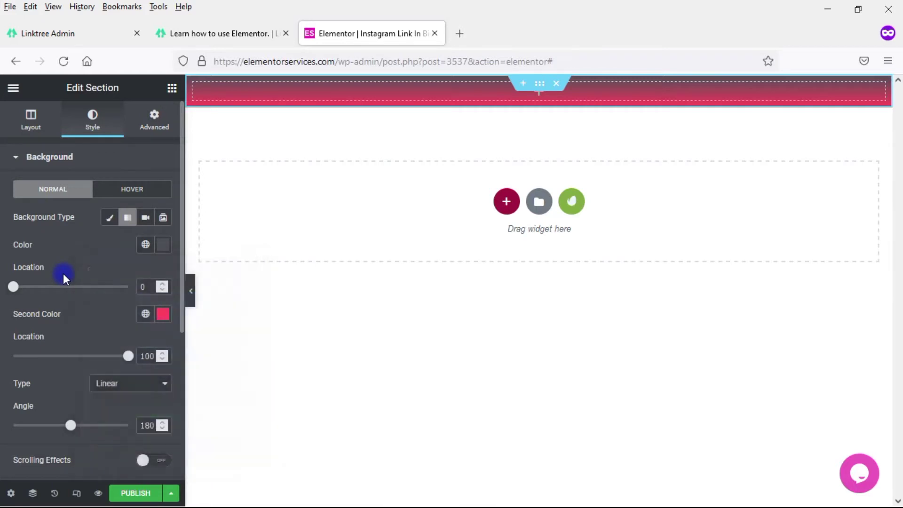
left_click(164, 316)
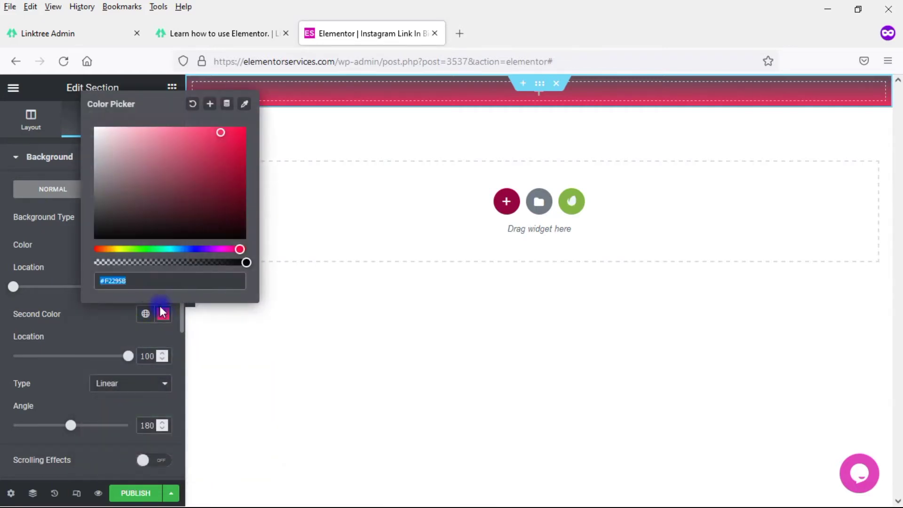
type("8e8f")
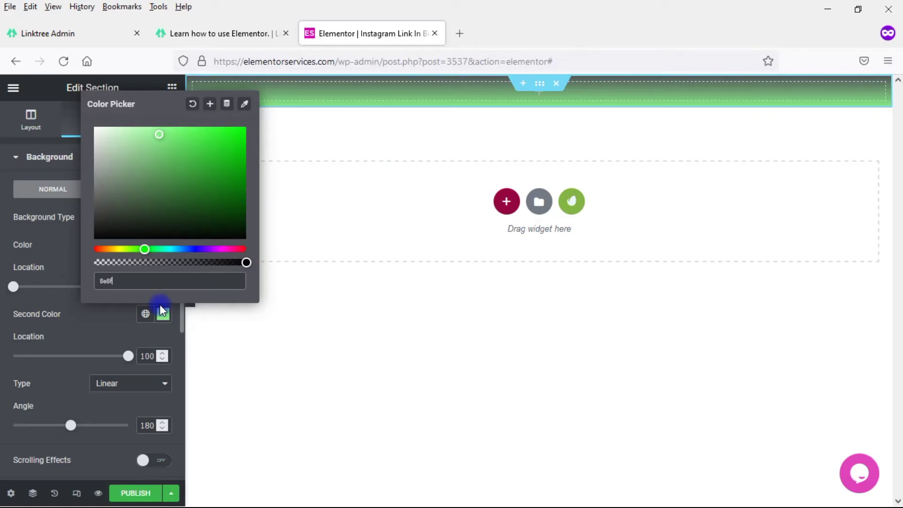
type("90")
left_click(64, 299)
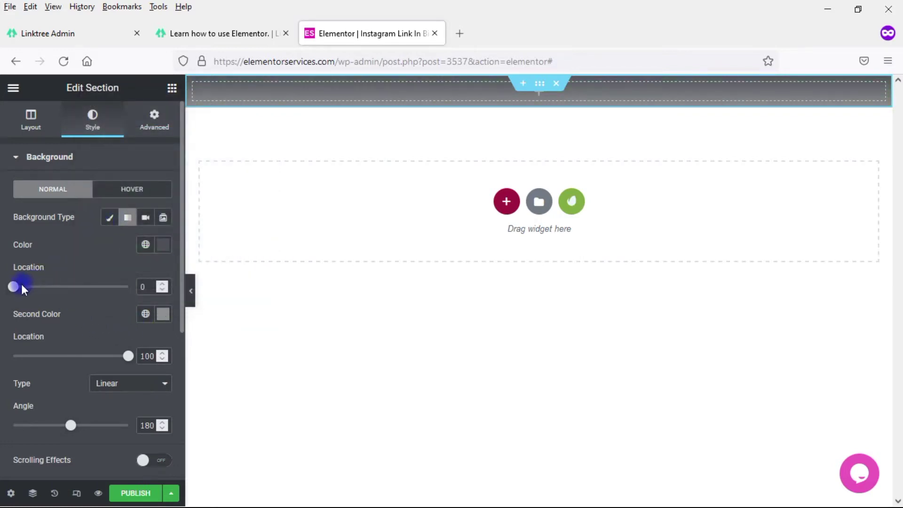
left_click_drag(16, 286, 45, 288)
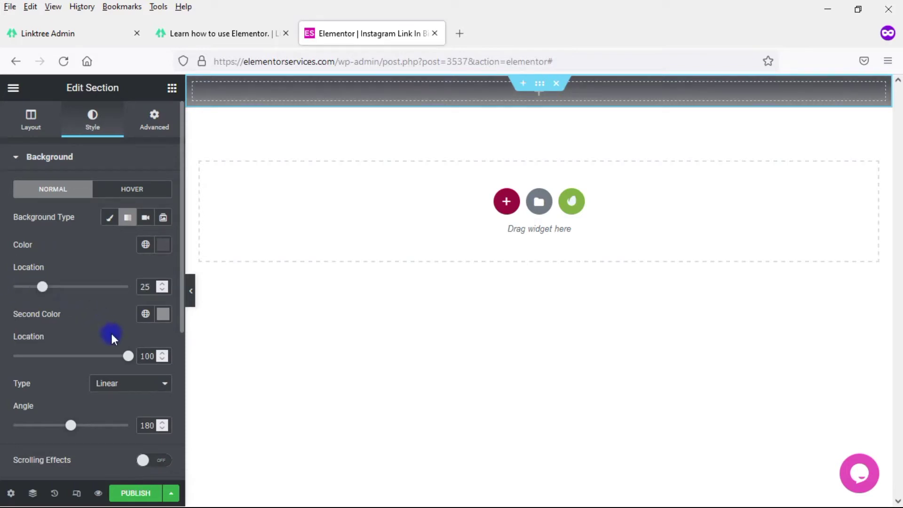
left_click_drag(128, 356, 101, 356)
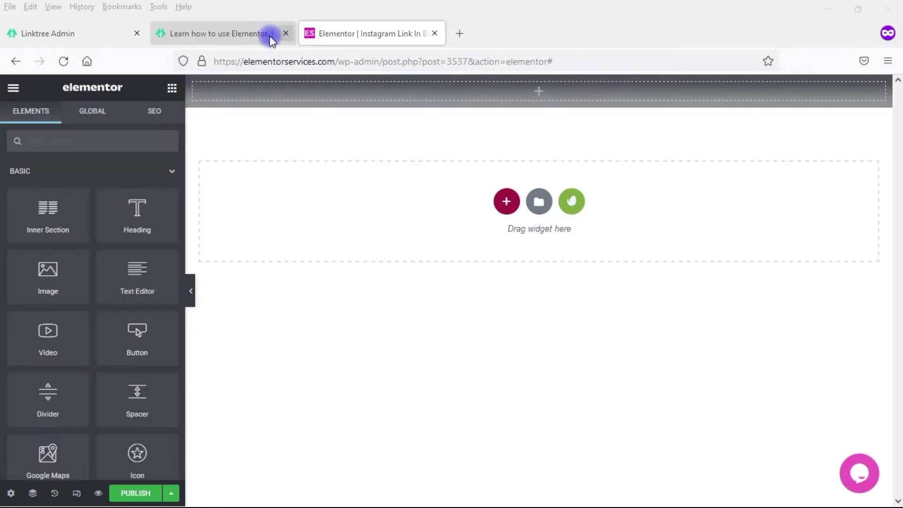
Step: Add an Image widget to the section showing the profile photo from the Media Library
left_click(224, 37)
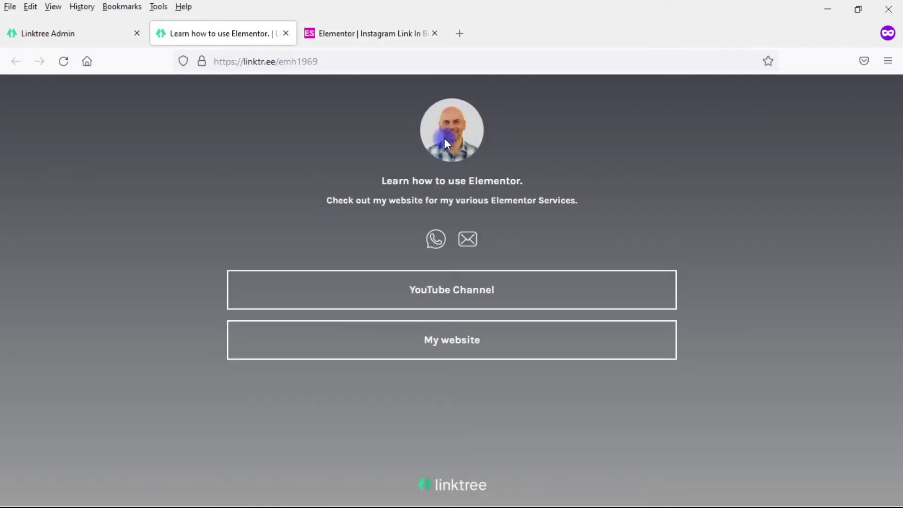
left_click(346, 36)
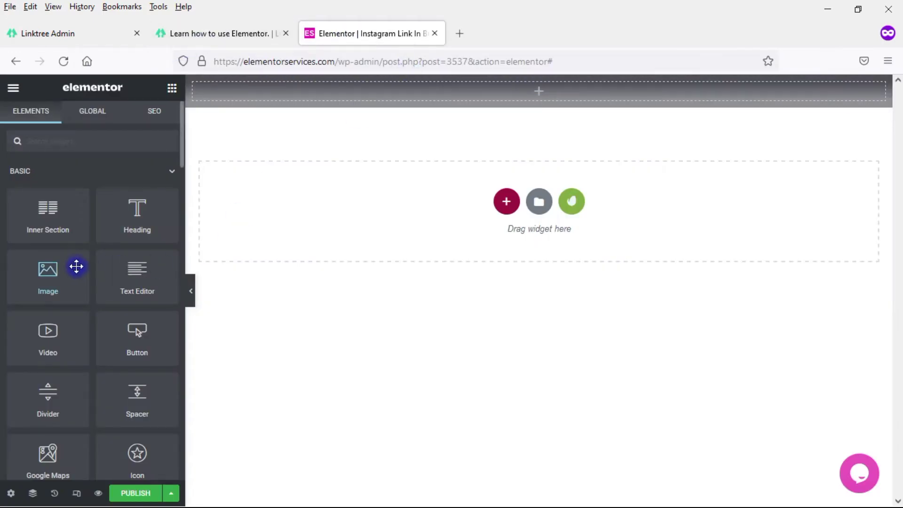
left_click_drag(52, 269, 489, 91)
left_click(115, 228)
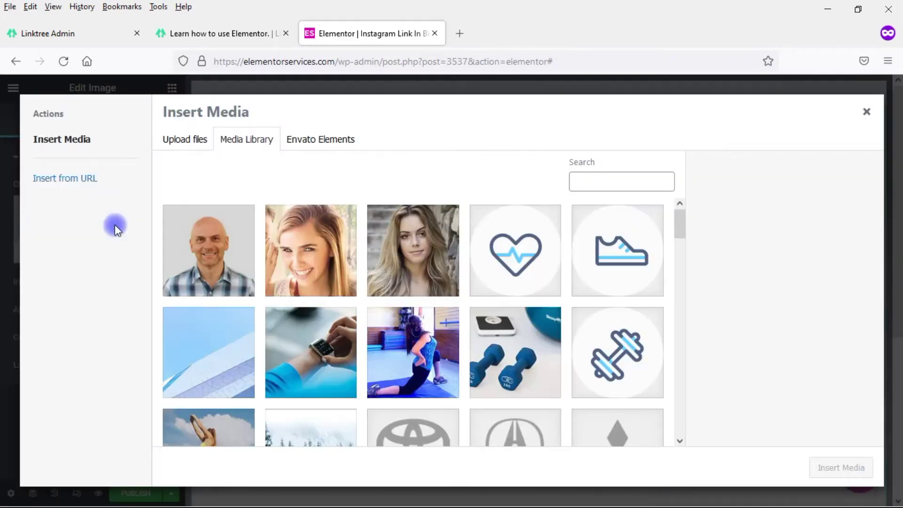
left_click(210, 251)
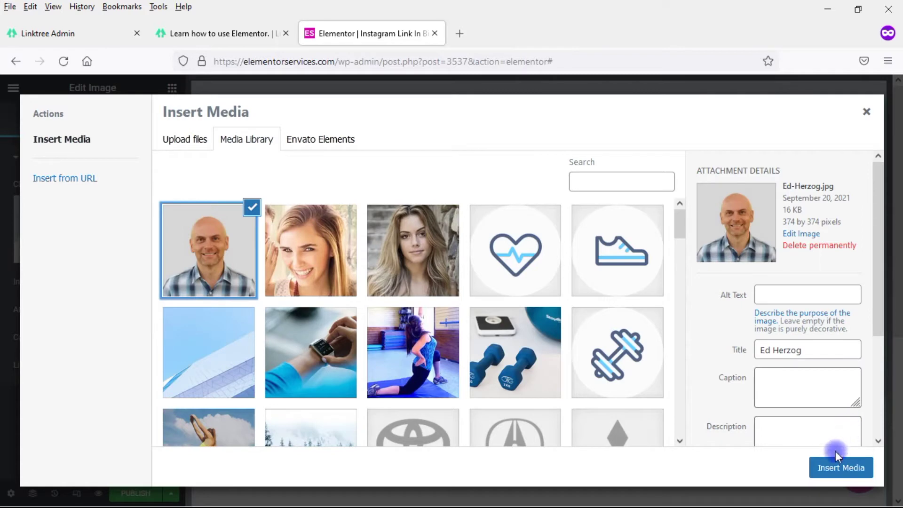
left_click(828, 463)
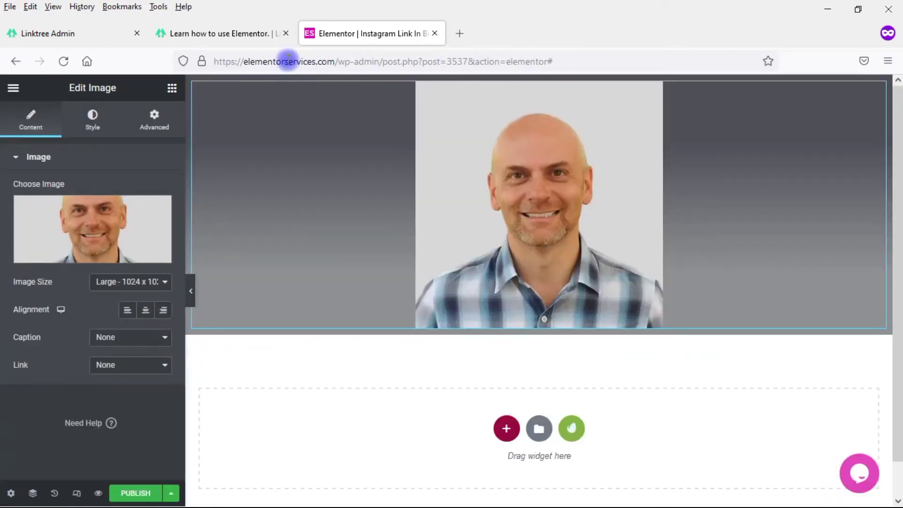
Step: Set the photo's Image Size to Custom 100 by 100
left_click(227, 33)
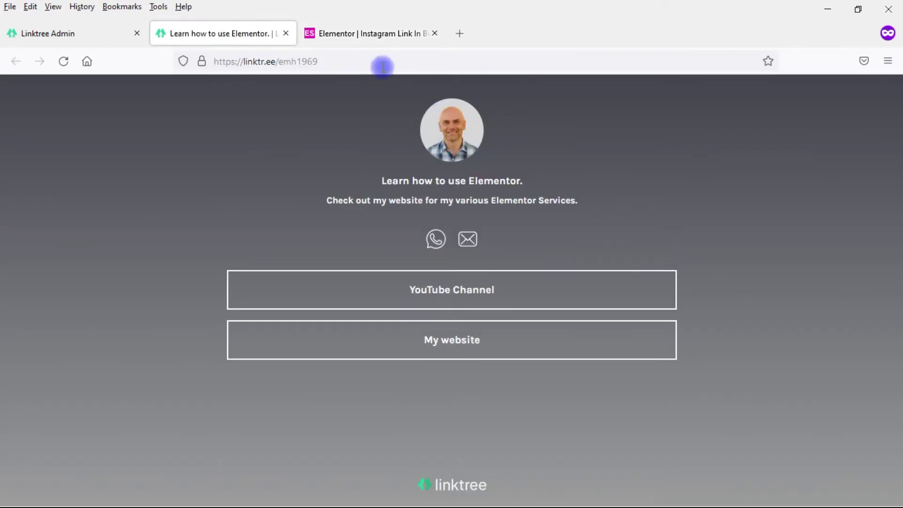
left_click(343, 36)
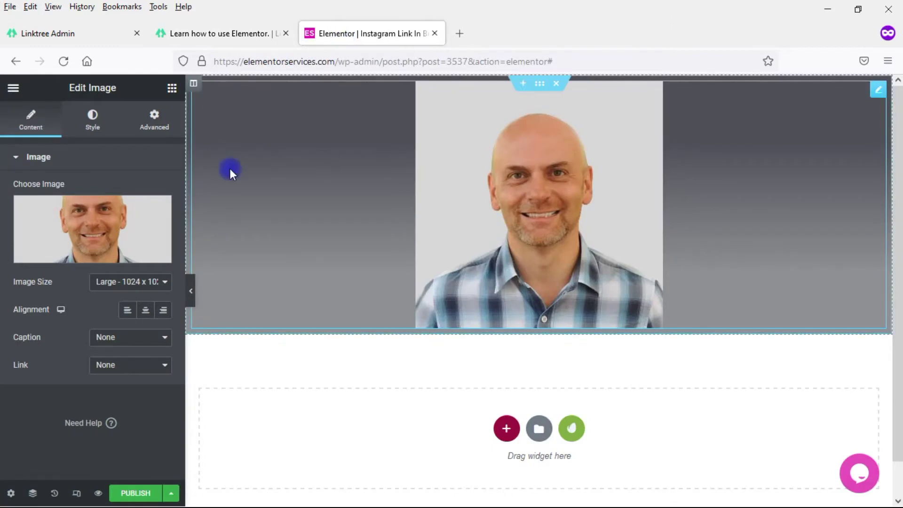
left_click(152, 286)
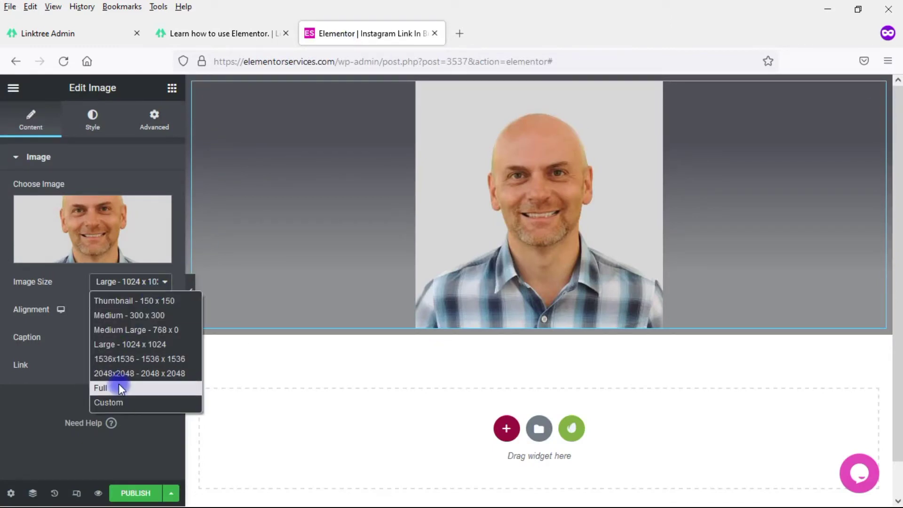
left_click(108, 398)
left_click(16, 361)
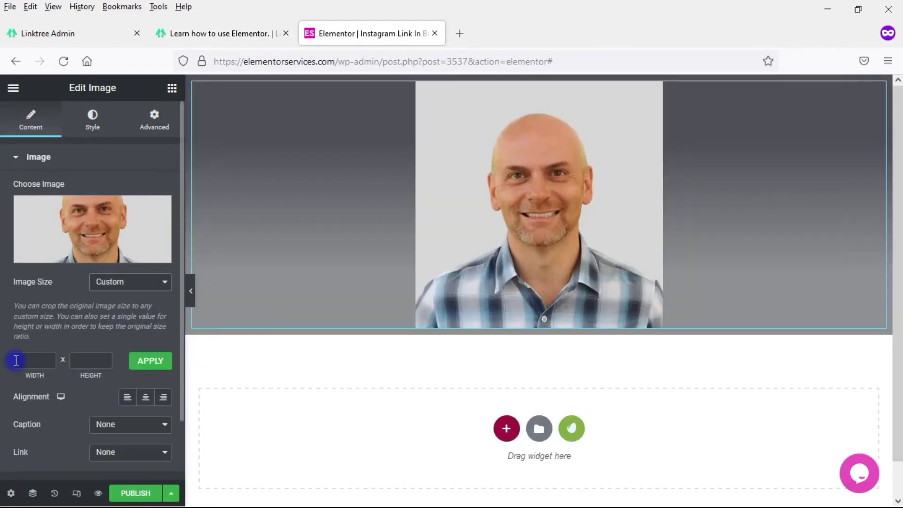
type("100")
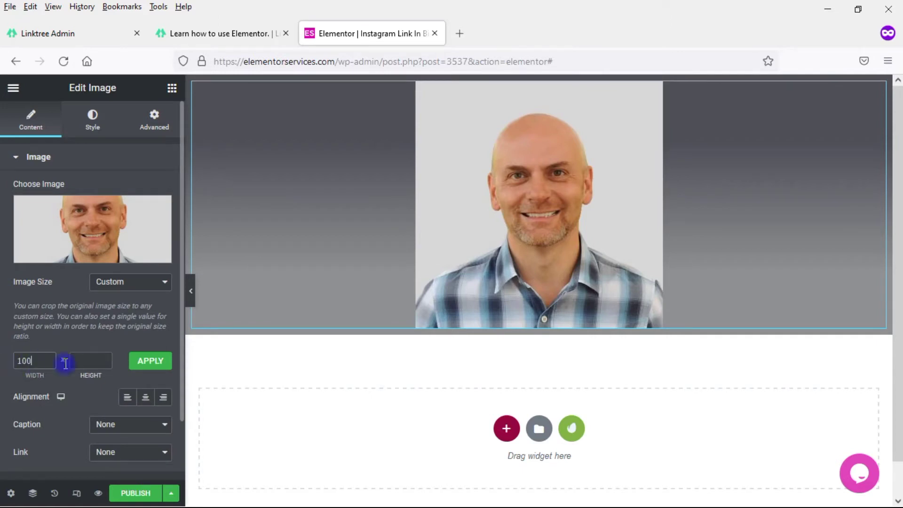
left_click(87, 361)
type("100")
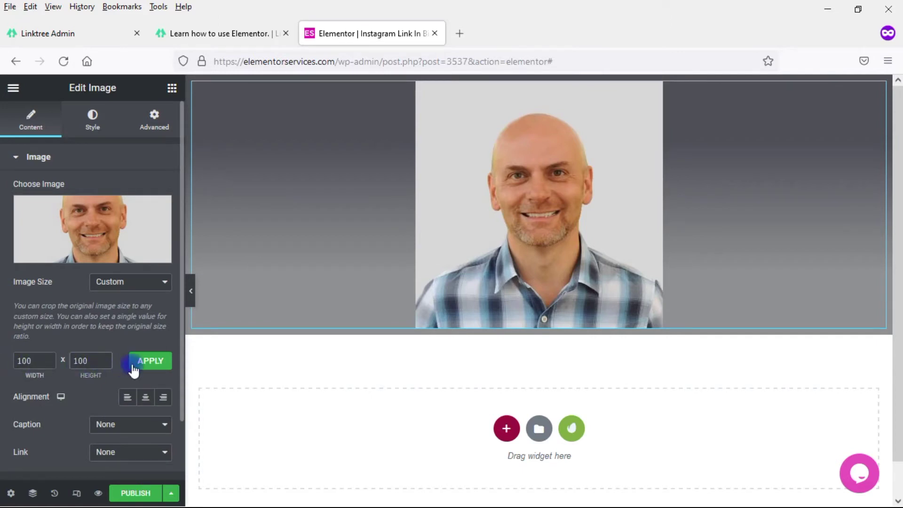
left_click(141, 362)
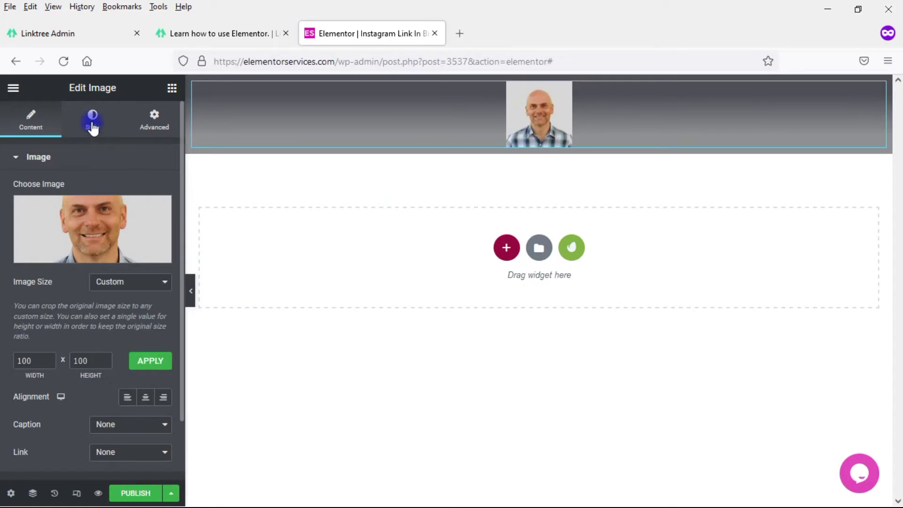
Step: Give the photo a Border Radius of 100 to make it circular
left_click(92, 120)
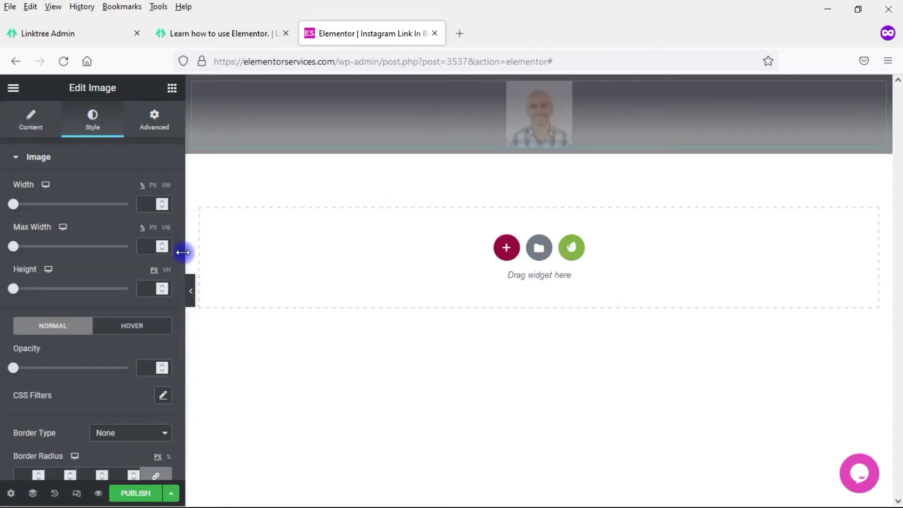
scroll(180, 261, "down", 3)
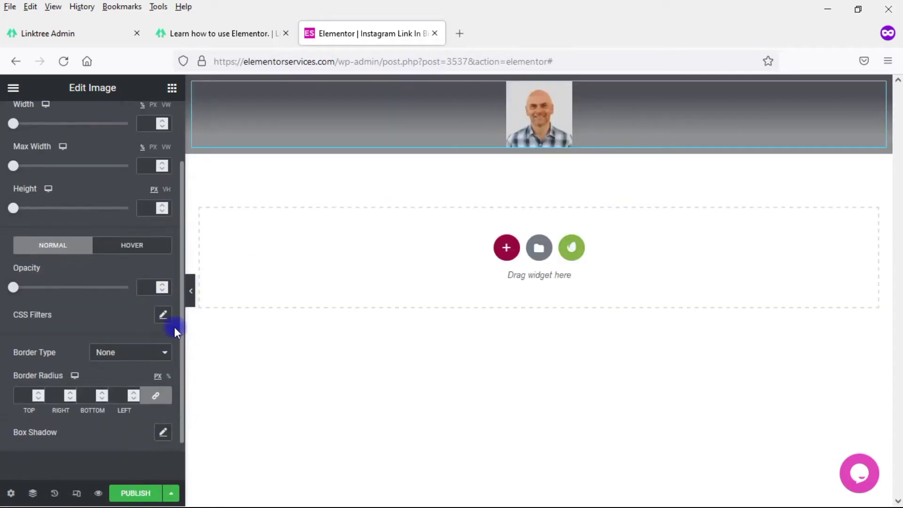
left_click(22, 380)
type("100")
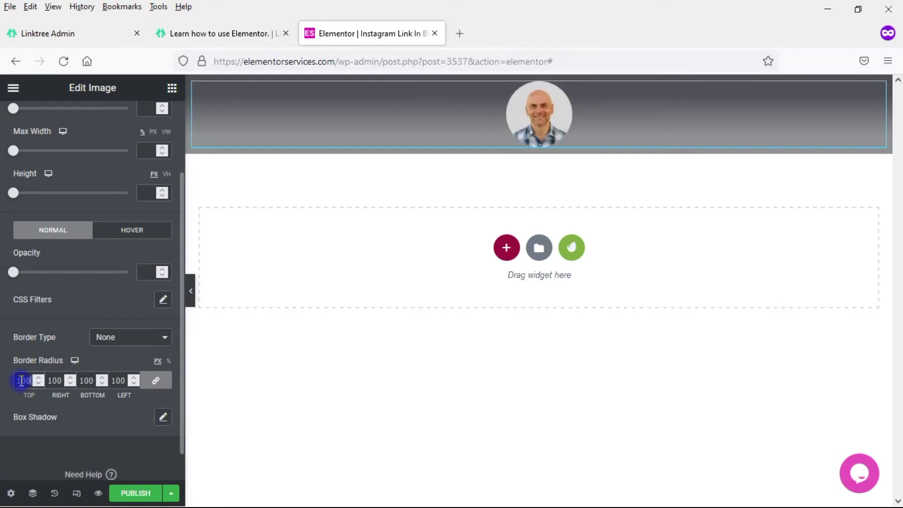
left_click(244, 33)
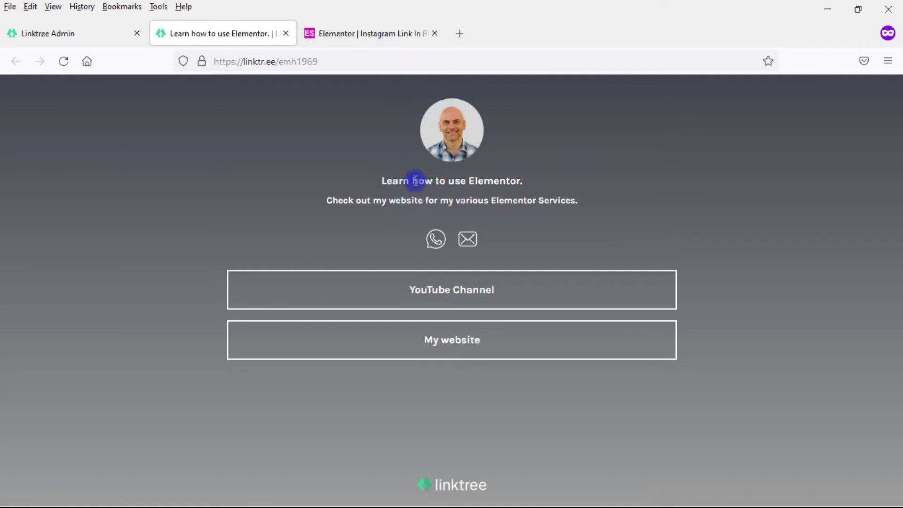
left_click(360, 33)
Step: Add a Heading widget below the photo reading 'Learn how to use Elementor'
left_click_drag(137, 221, 573, 139)
left_click_drag(126, 206, 13, 213)
type("Learn for")
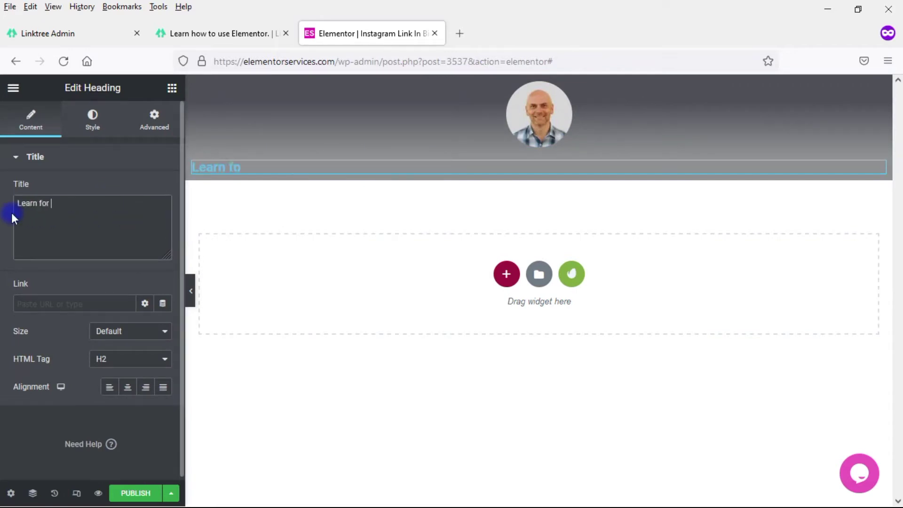
key("BackSpace")
key("BackSpace")
type("how to use e")
key("BackSpace")
type("ELem")
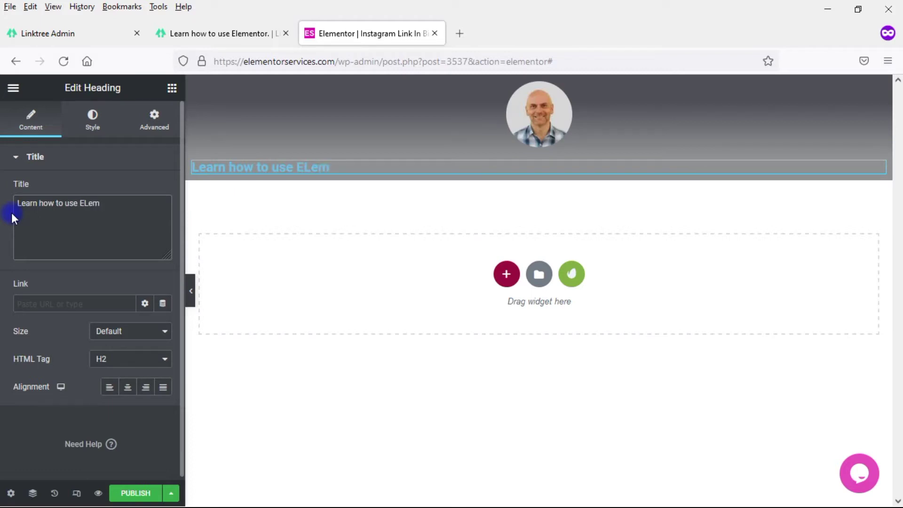
key("BackSpace")
key("BackSpace")
key("BackSpace")
type("lementor")
Step: Center the heading and make its text colour white
left_click(127, 387)
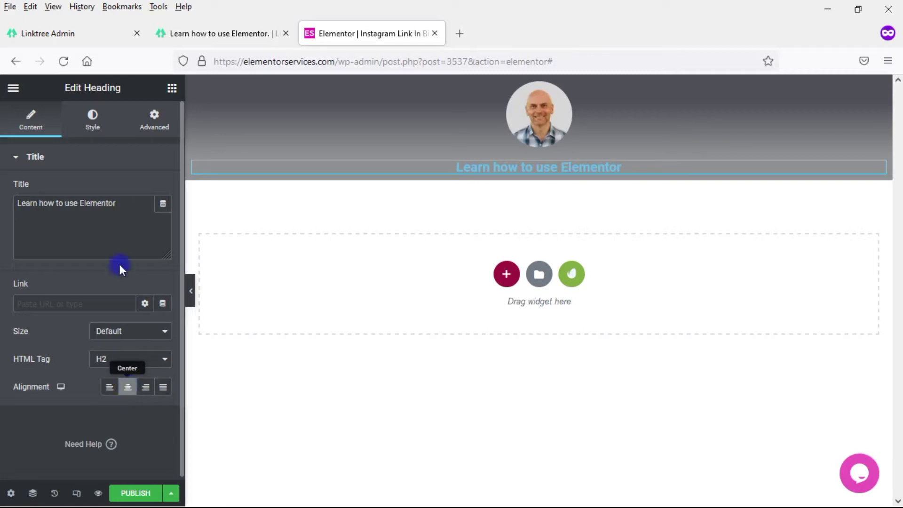
left_click(92, 123)
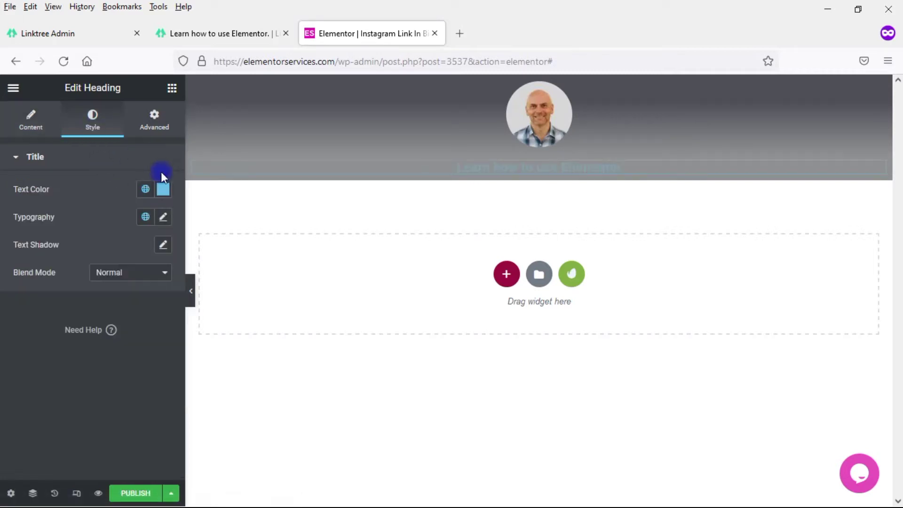
left_click(163, 189)
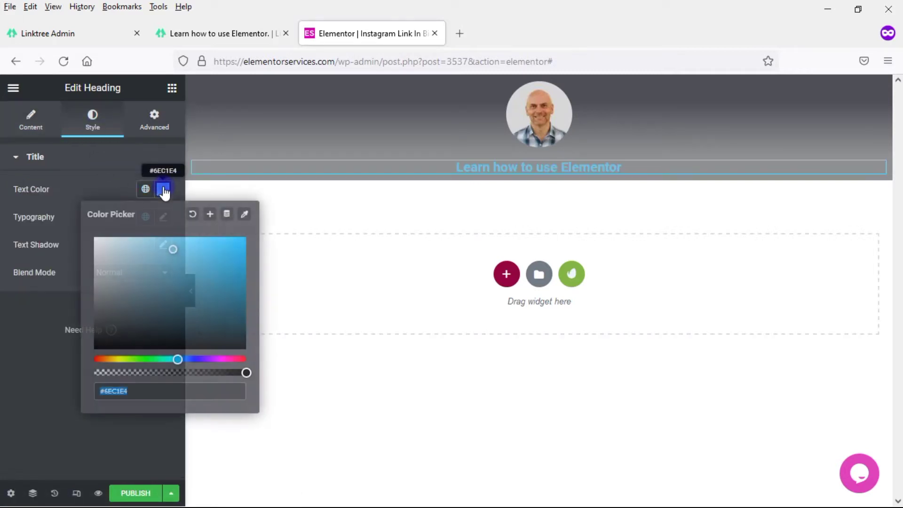
left_click(163, 251)
left_click_drag(163, 251, 90, 240)
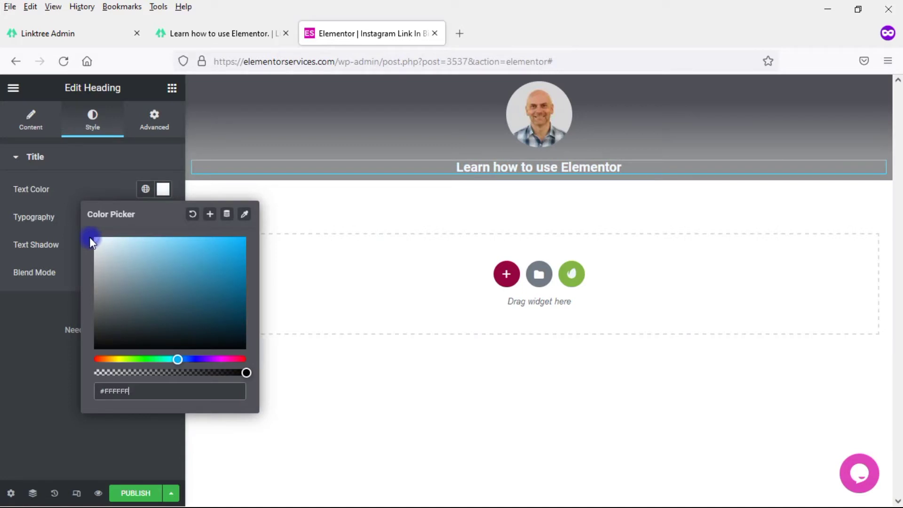
left_click(107, 180)
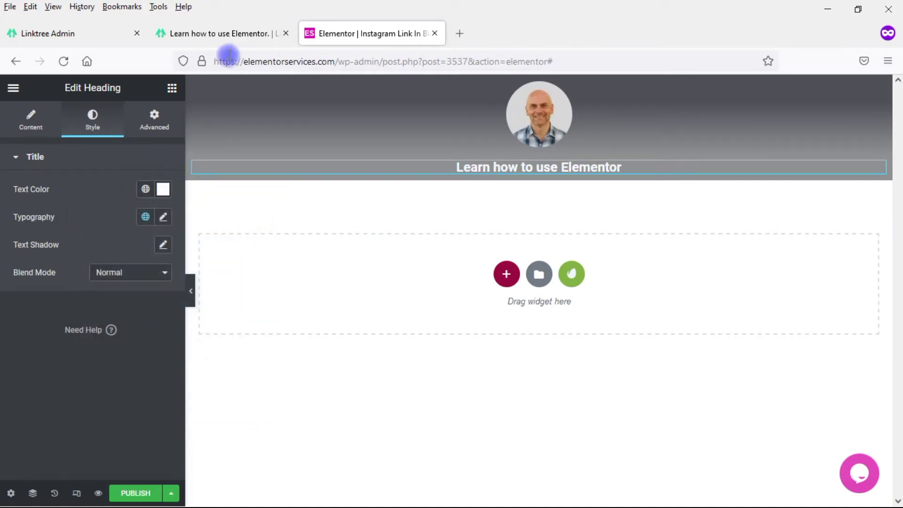
left_click(219, 34)
left_click(379, 34)
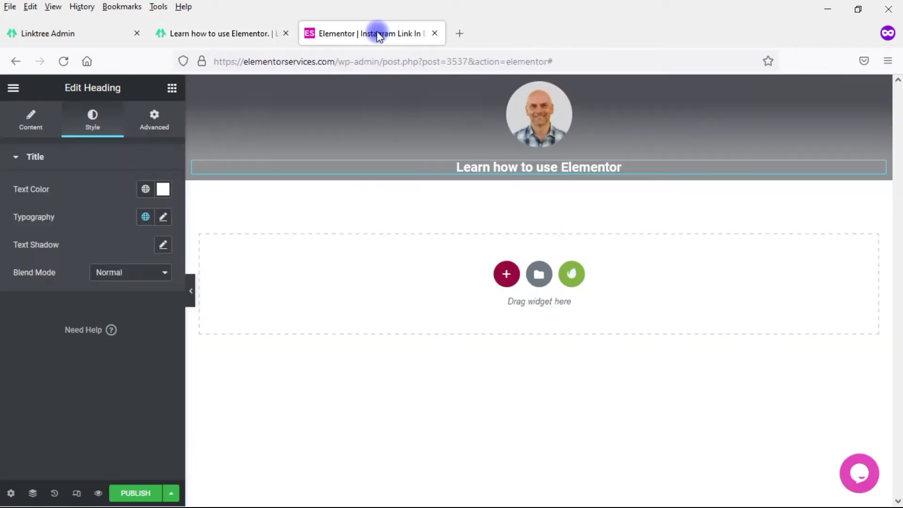
Step: Set the heading's Typography font size to 18
left_click(163, 219)
left_click(133, 321)
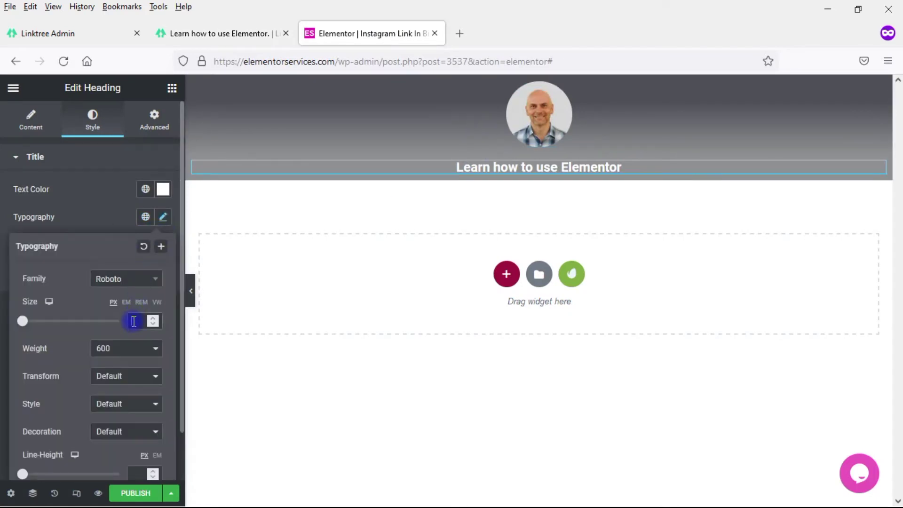
type("18")
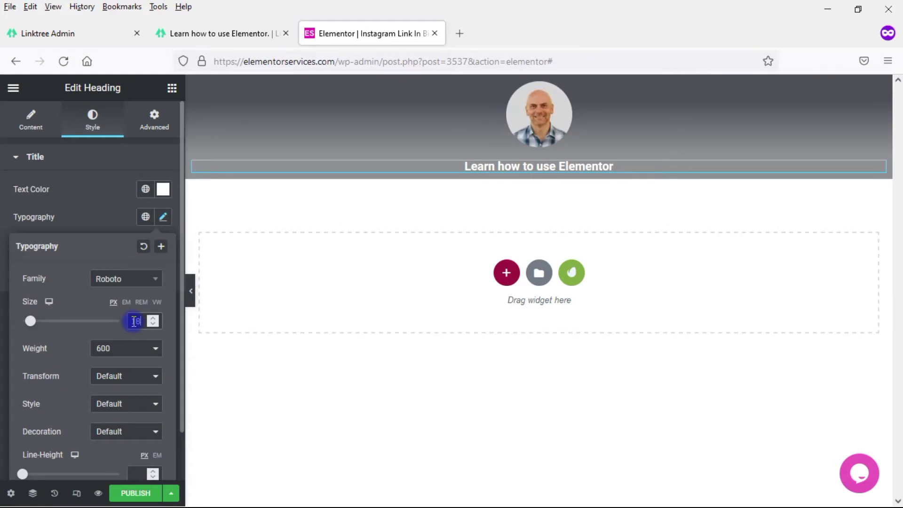
left_click(206, 40)
left_click(335, 35)
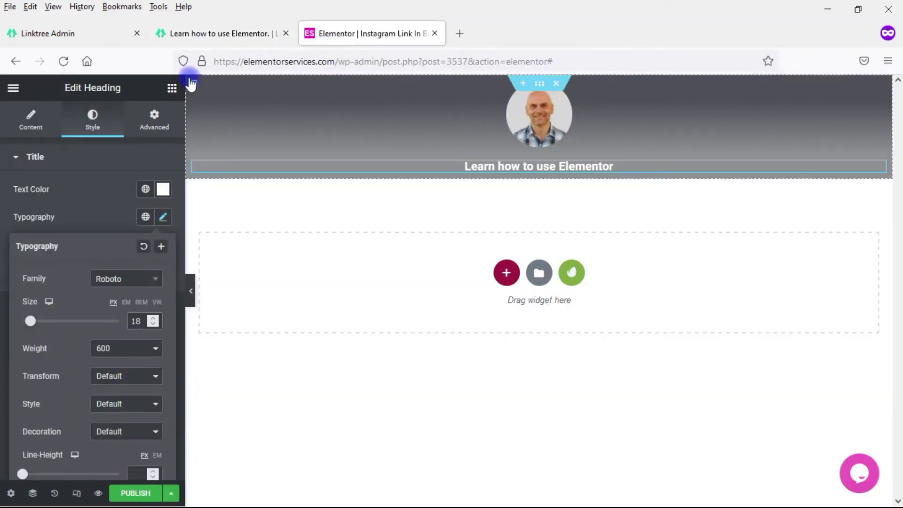
Step: Add a Text Editor widget under the heading and replace Lorem ipsum with the bio sentence
left_click(173, 88)
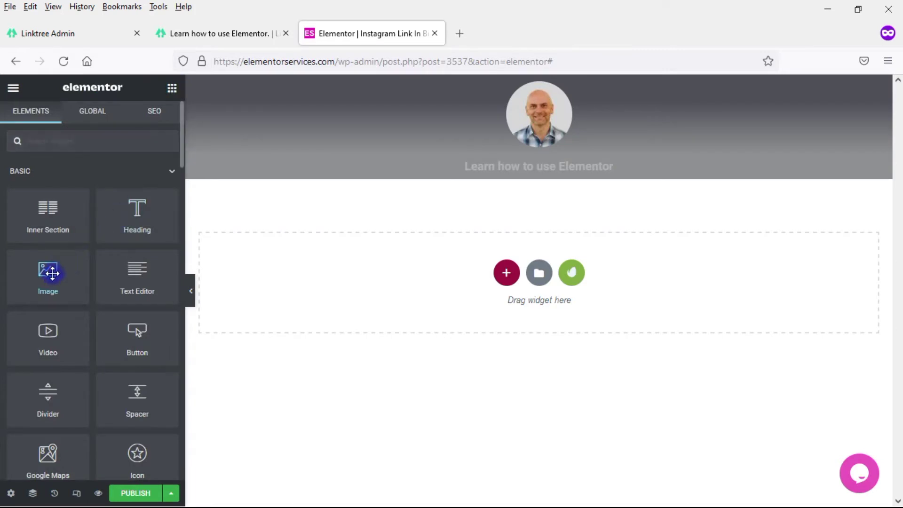
left_click_drag(125, 281, 520, 173)
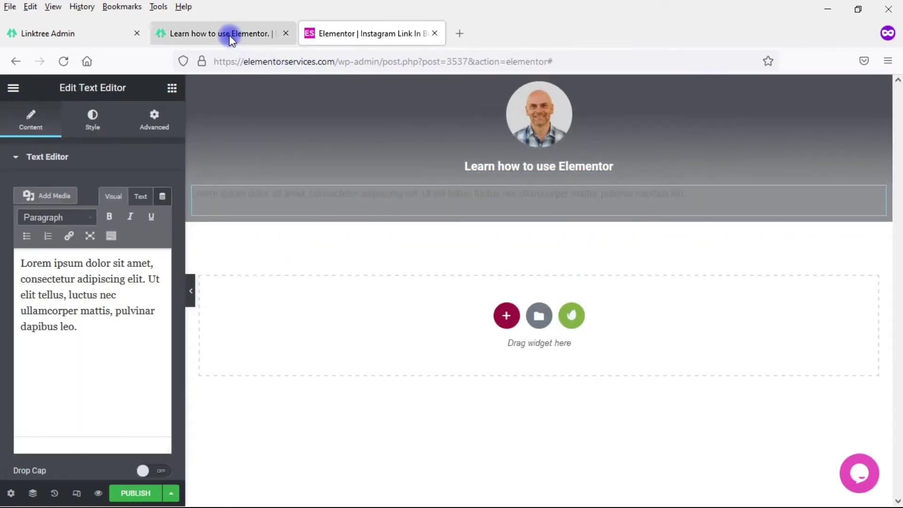
left_click(232, 40)
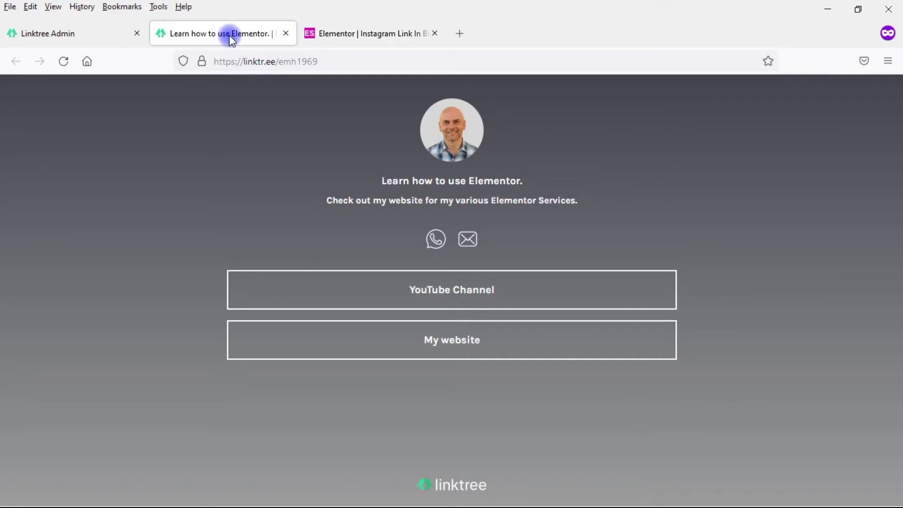
left_click(354, 39)
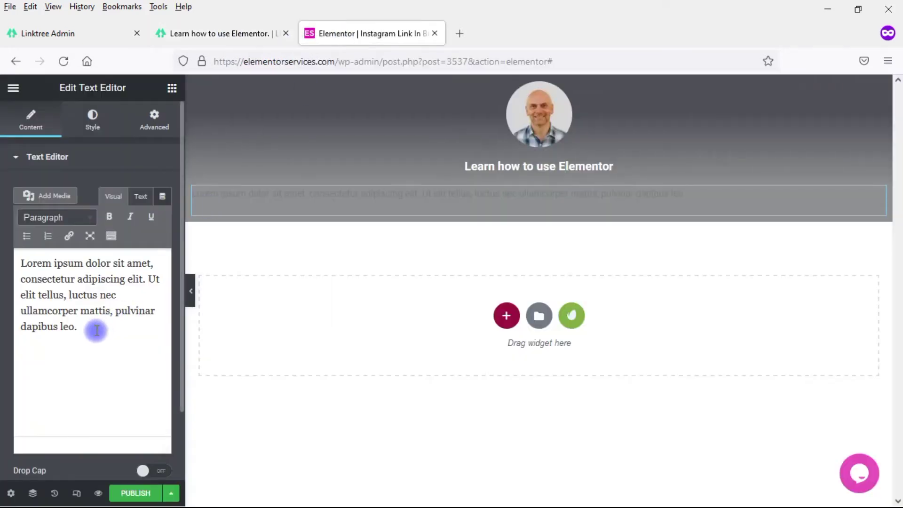
left_click_drag(94, 331, 18, 236)
type("Check")
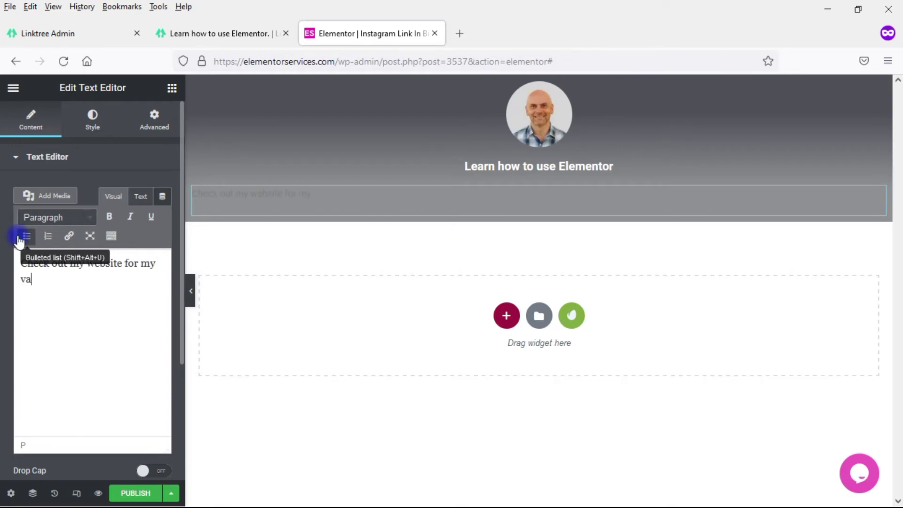
type("out my website for my various Elementor Services.")
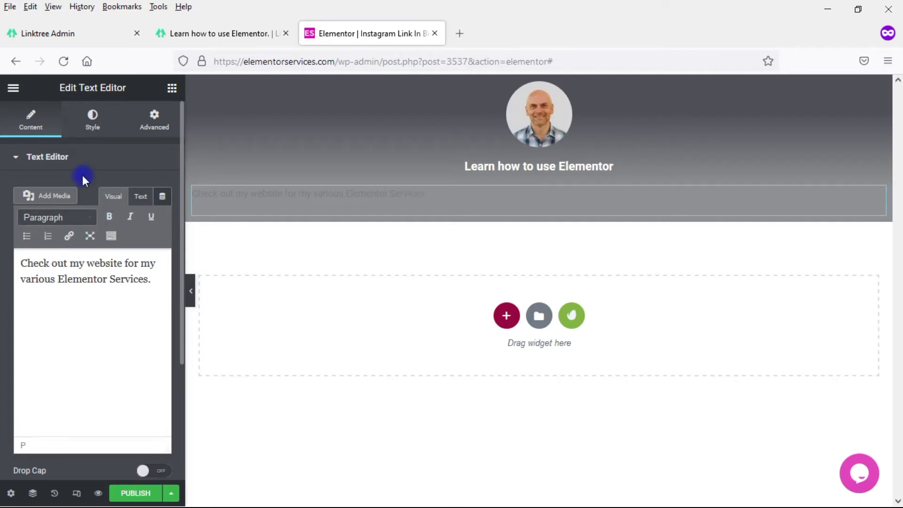
Step: Center the bio text and set its colour to white, comparing with Linktree
left_click(94, 127)
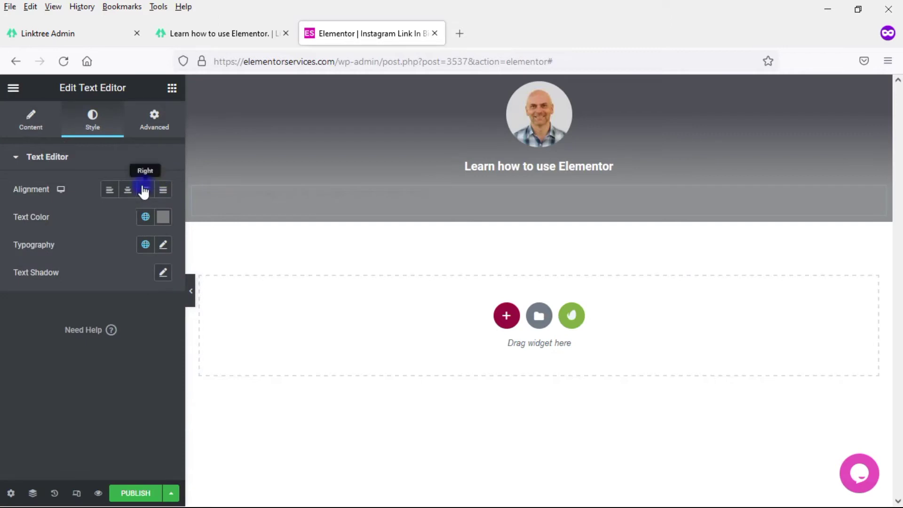
left_click(129, 193)
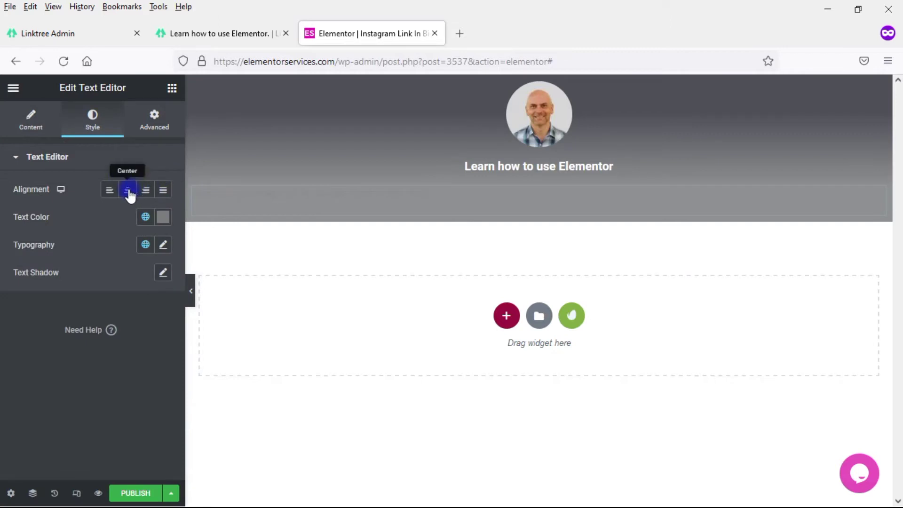
left_click(163, 218)
left_click_drag(95, 324, 90, 259)
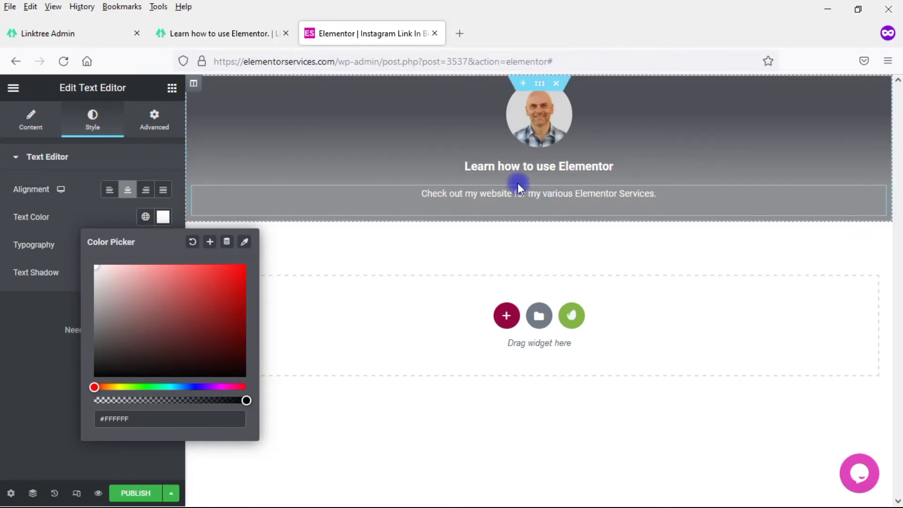
left_click(232, 35)
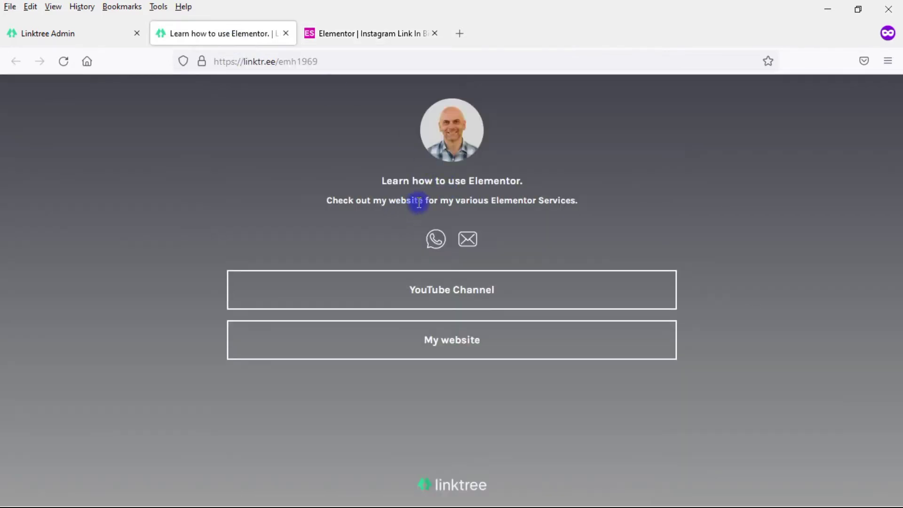
left_click(383, 33)
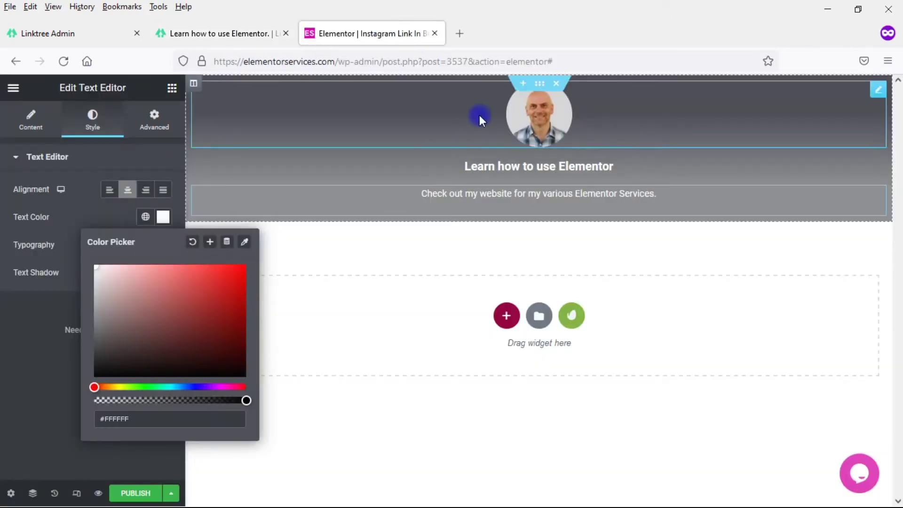
left_click(257, 35)
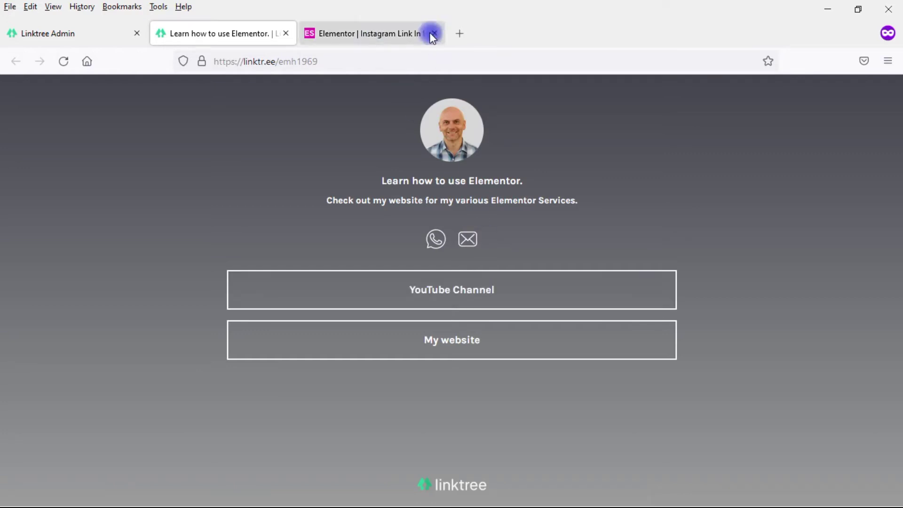
Step: Add an Inner Section below the bio with an Icon widget in each column
left_click(368, 36)
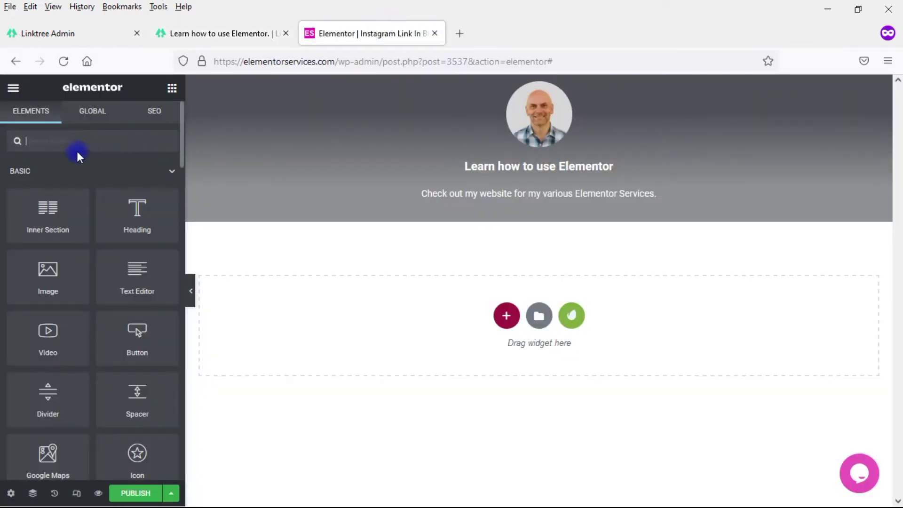
left_click_drag(46, 237, 508, 215)
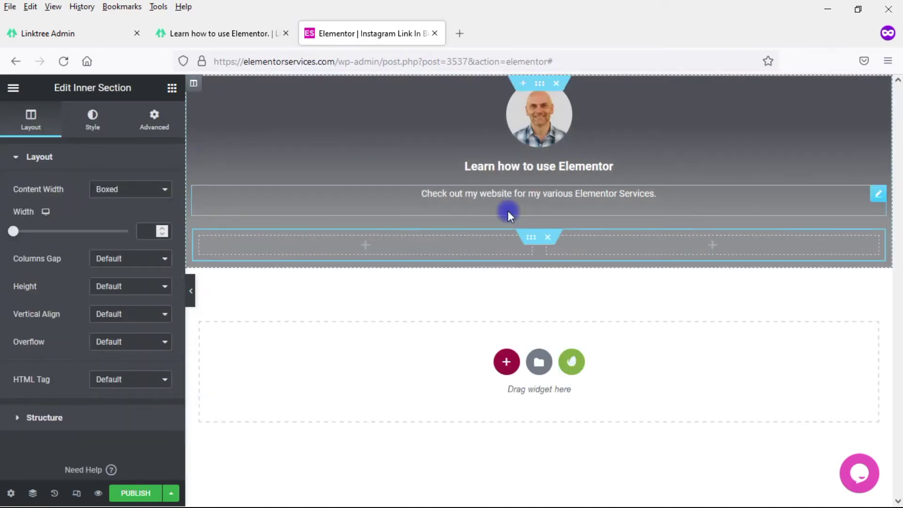
left_click(171, 88)
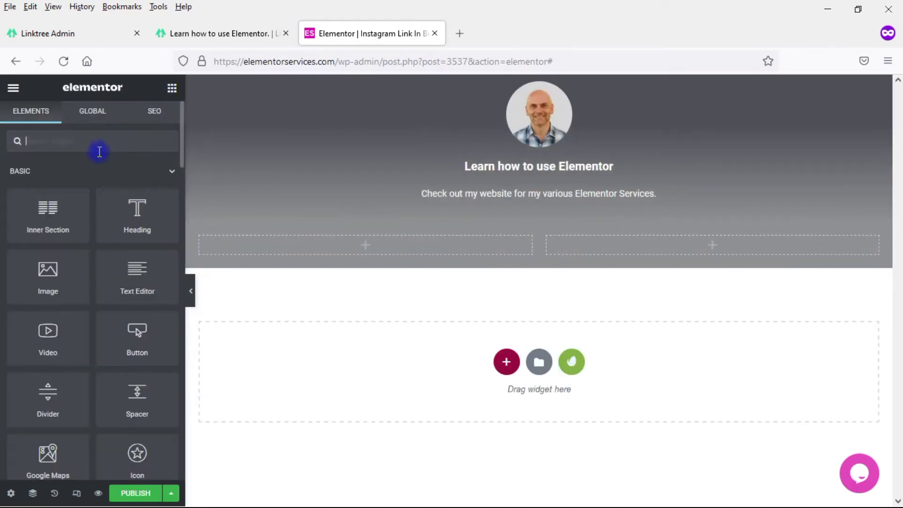
type("icon")
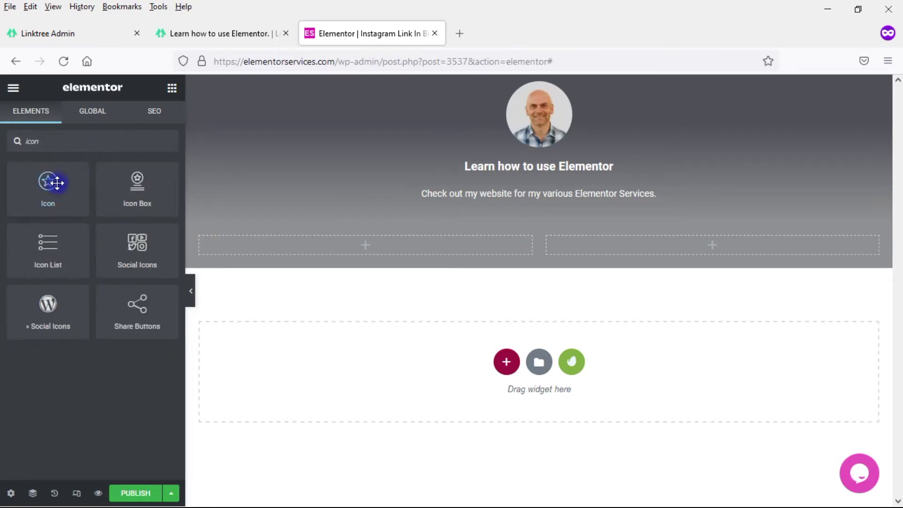
left_click_drag(49, 181, 359, 248)
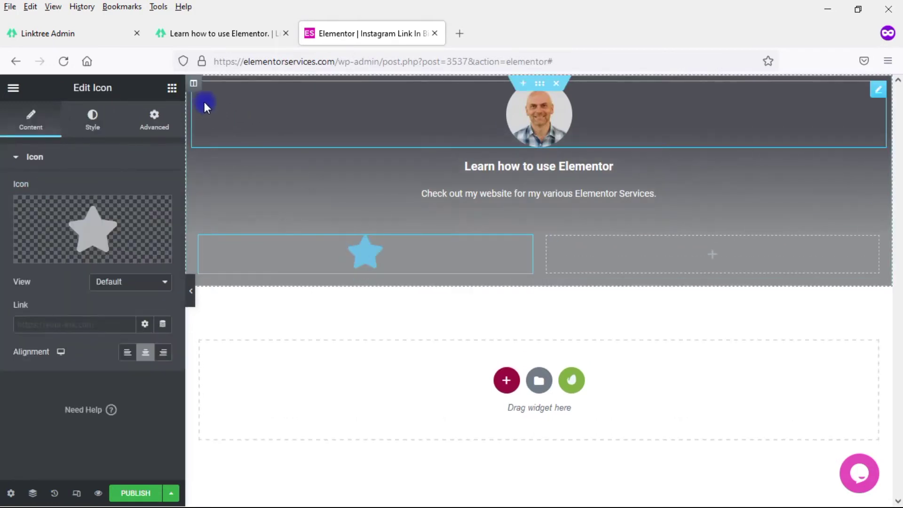
left_click(172, 90)
type("ic")
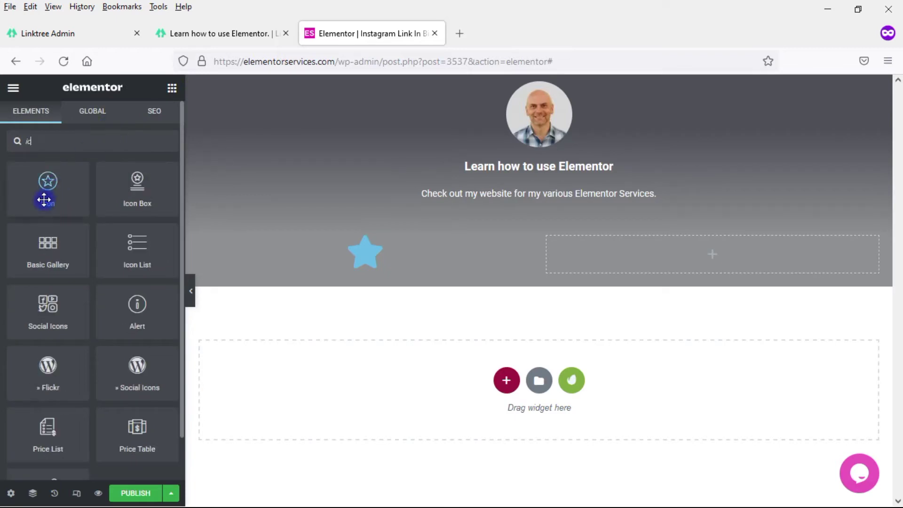
left_click_drag(44, 200, 711, 262)
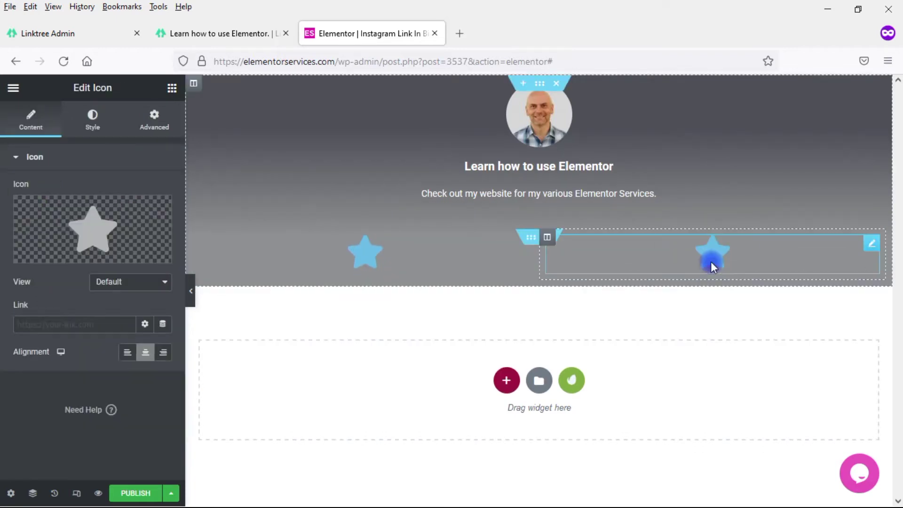
Step: Replace the left star icon with the WhatsApp icon from the Icon Library
left_click(525, 238)
left_click(379, 255)
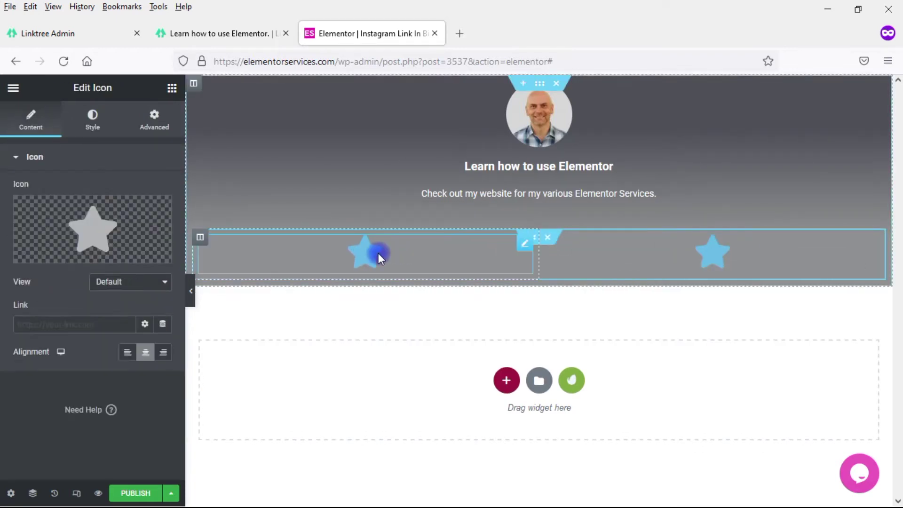
left_click(131, 222)
left_click(410, 139)
type("whats")
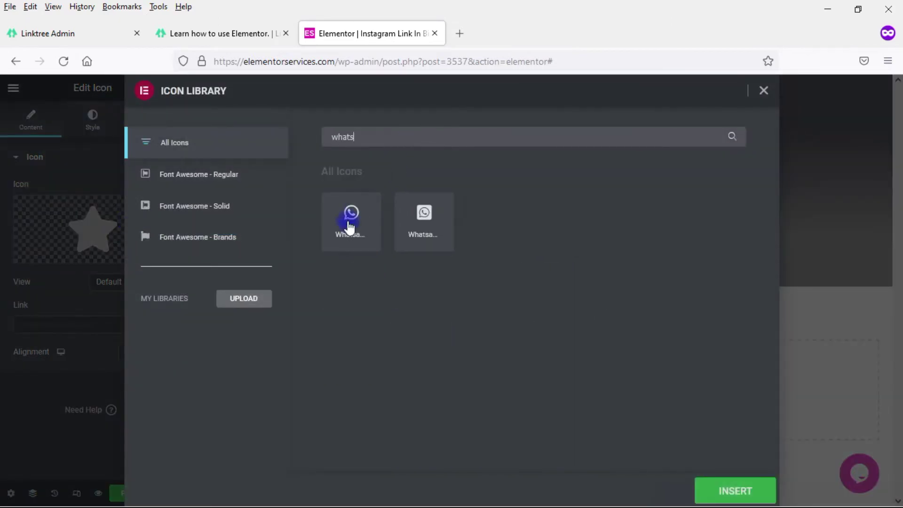
left_click(344, 232)
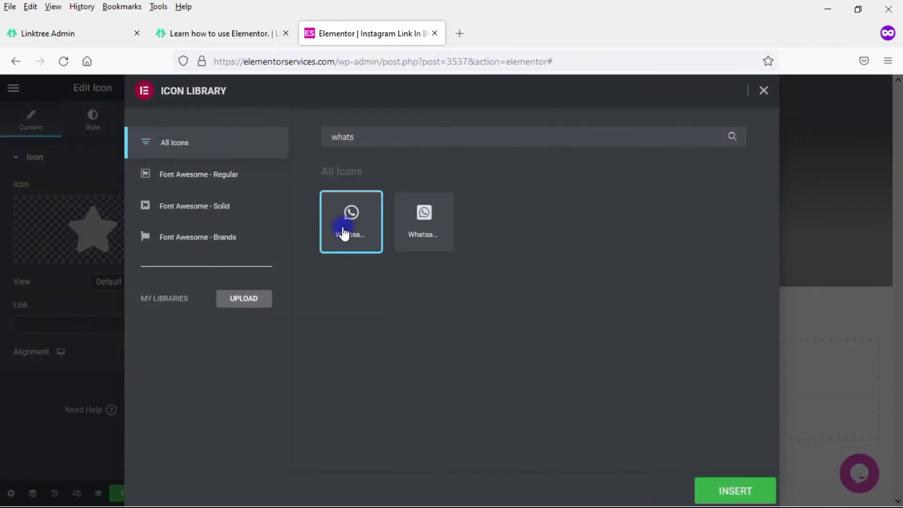
left_click(706, 484)
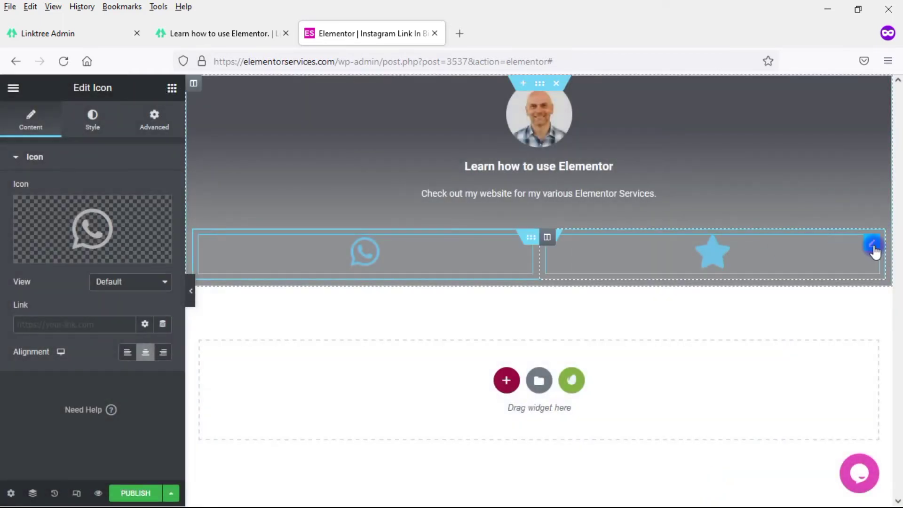
Step: Replace the right star icon with the Envelope icon
left_click(873, 247)
left_click(96, 227)
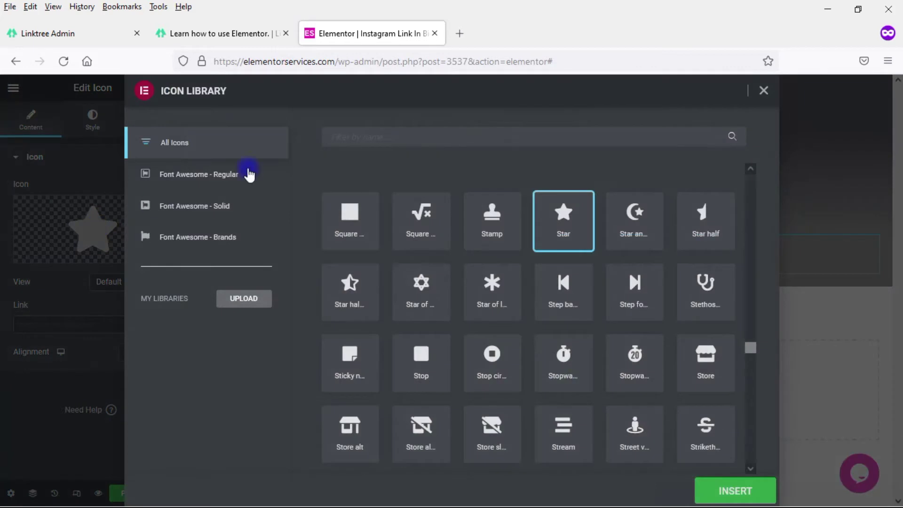
left_click(370, 144)
type("env")
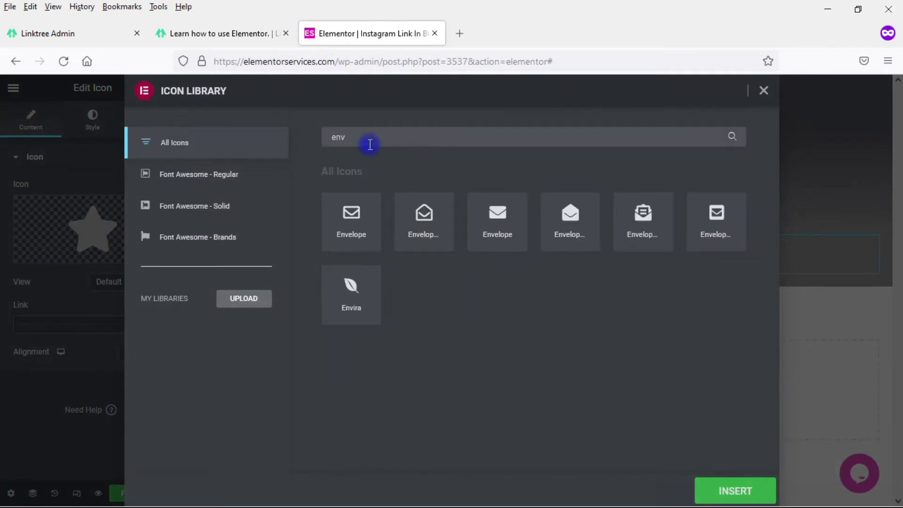
left_click(345, 230)
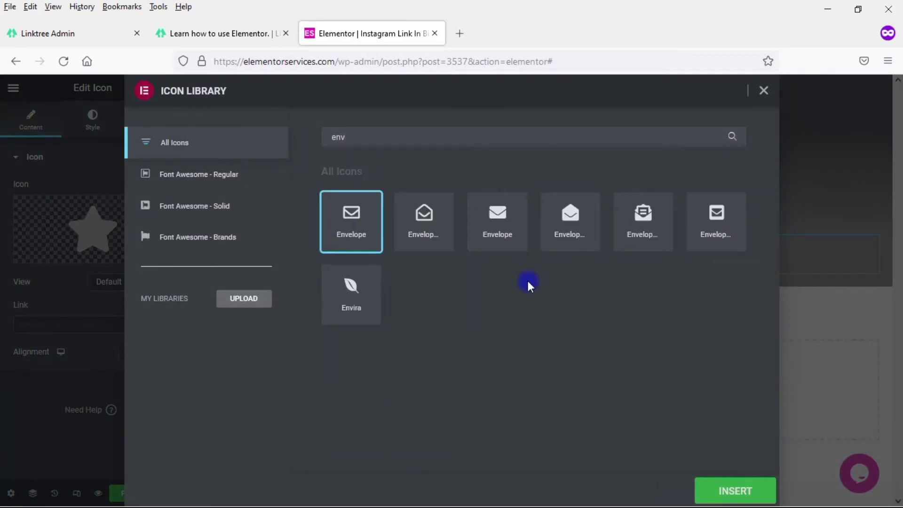
left_click(715, 481)
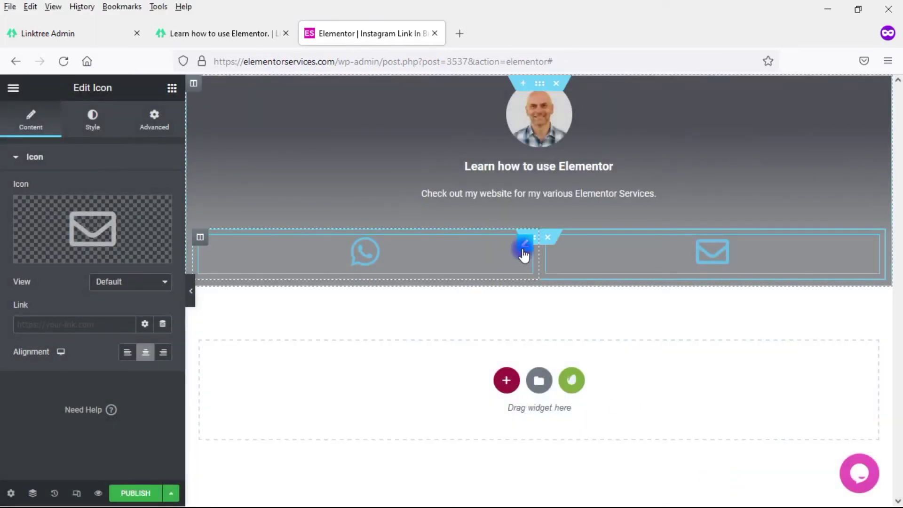
Step: Align the WhatsApp icon right and the envelope icon left so they sit together
left_click(524, 253)
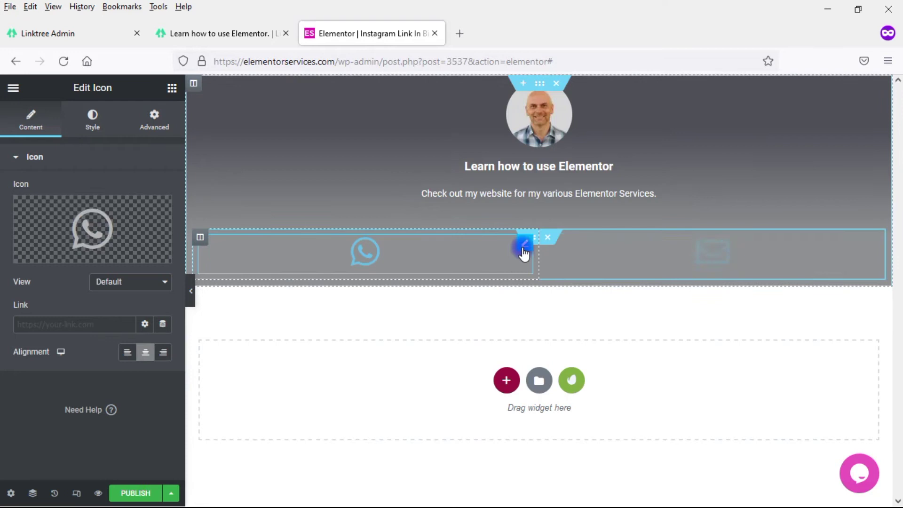
left_click(162, 352)
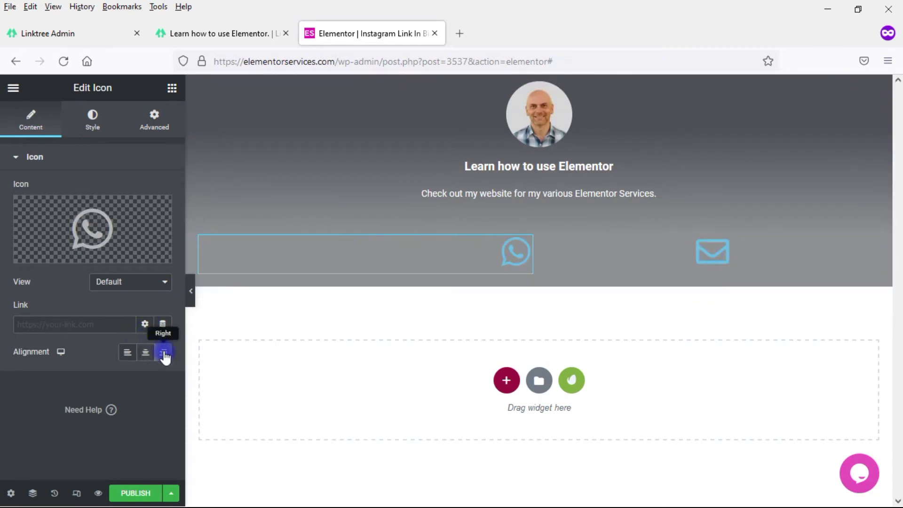
left_click(866, 250)
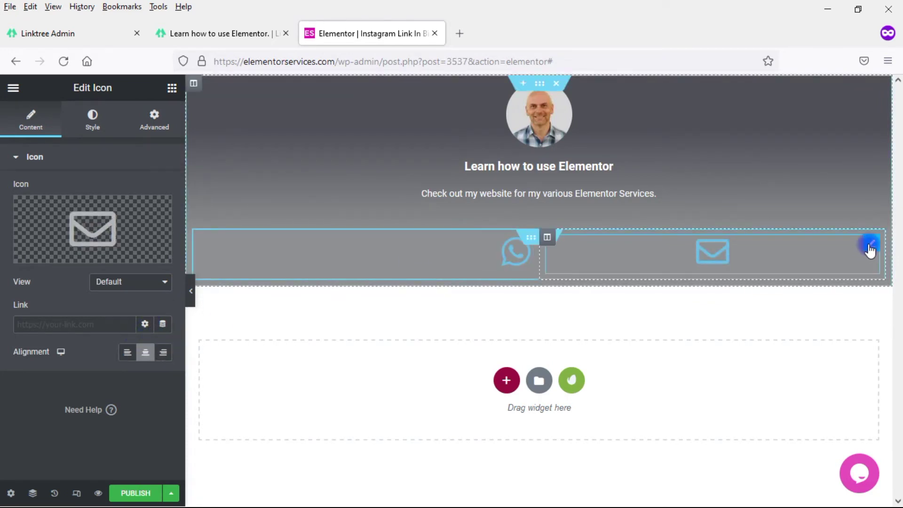
left_click(131, 357)
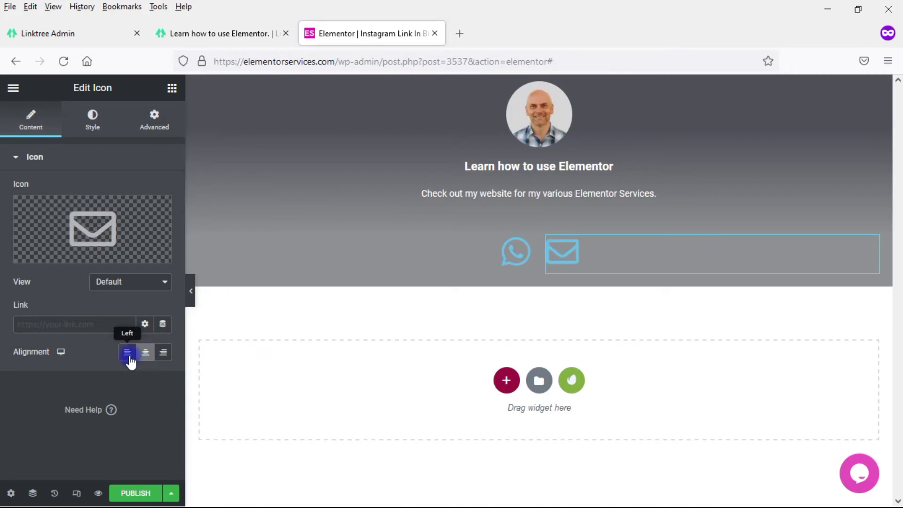
left_click(520, 250)
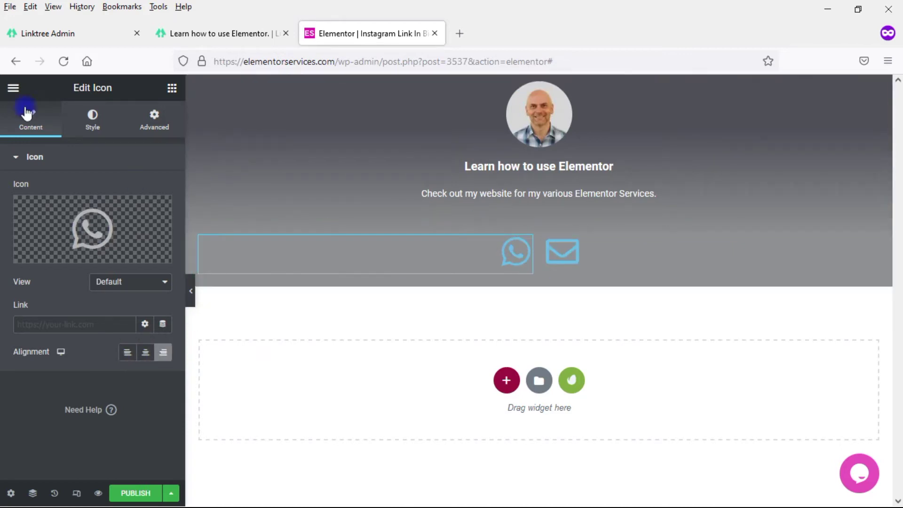
Step: Set both the WhatsApp and envelope icon sizes to 30
left_click(93, 117)
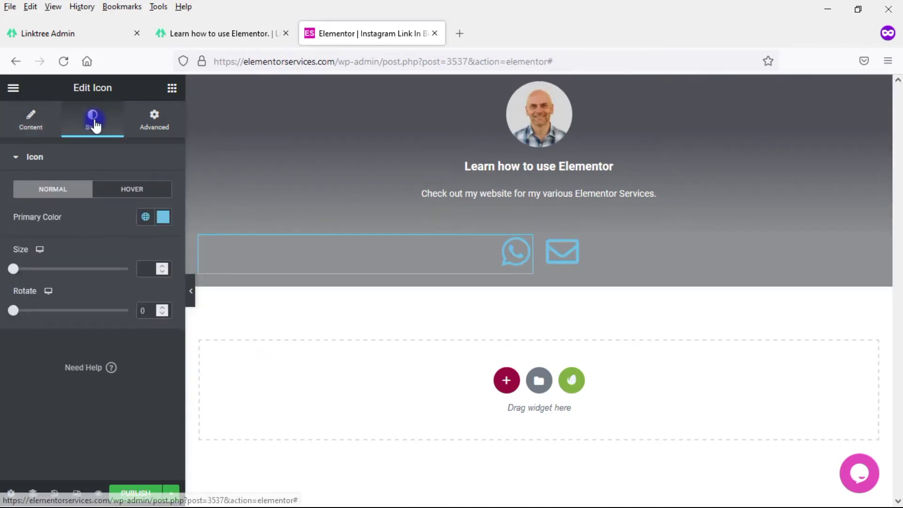
left_click(141, 271)
type("30")
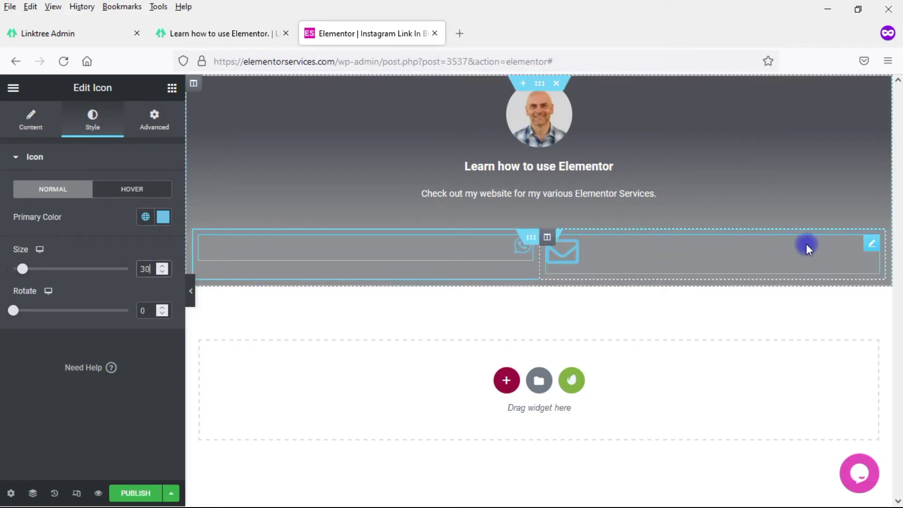
left_click(861, 240)
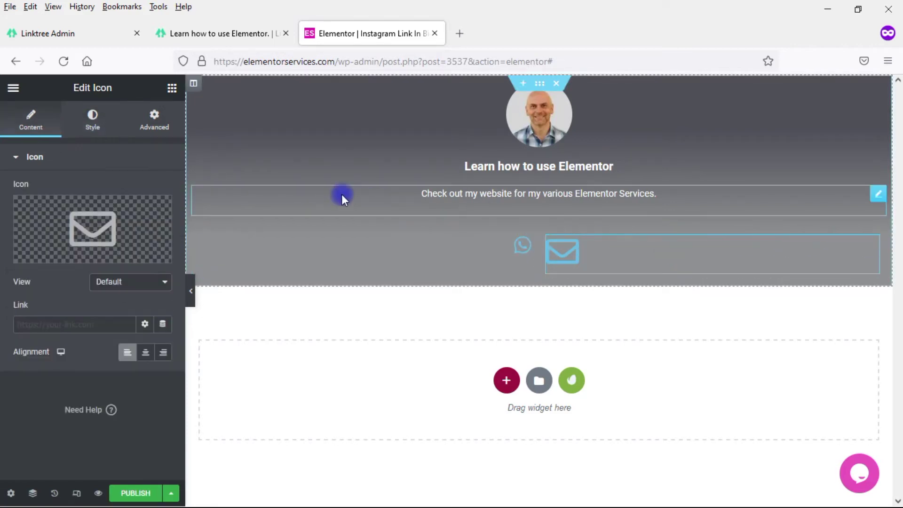
left_click(96, 123)
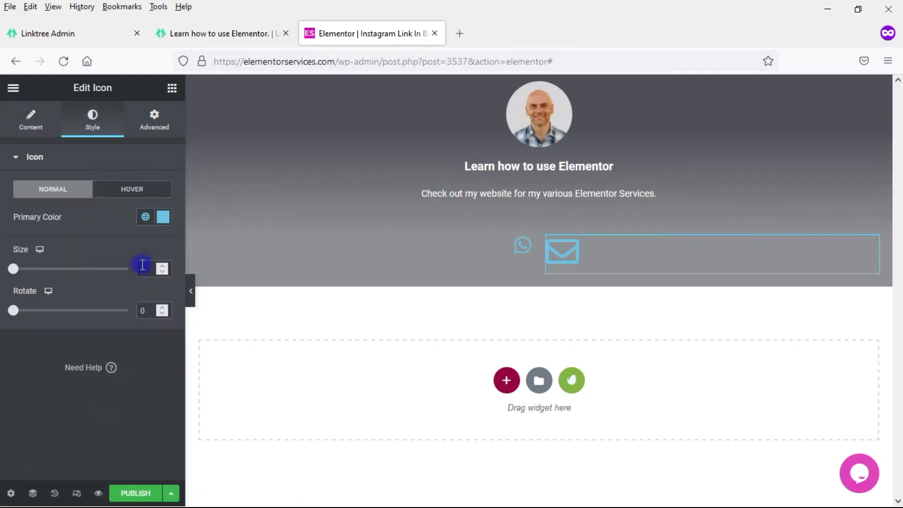
type("30")
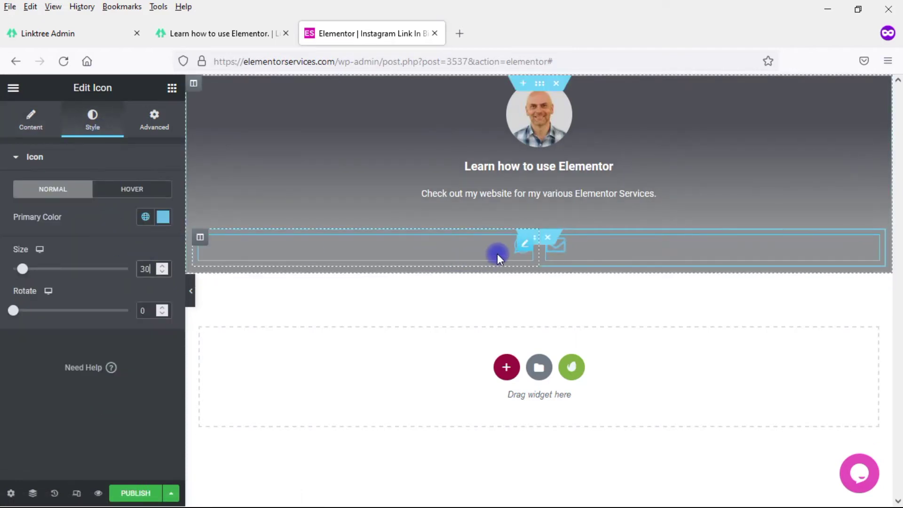
Step: Change the WhatsApp and envelope icon colours to white
left_click(528, 246)
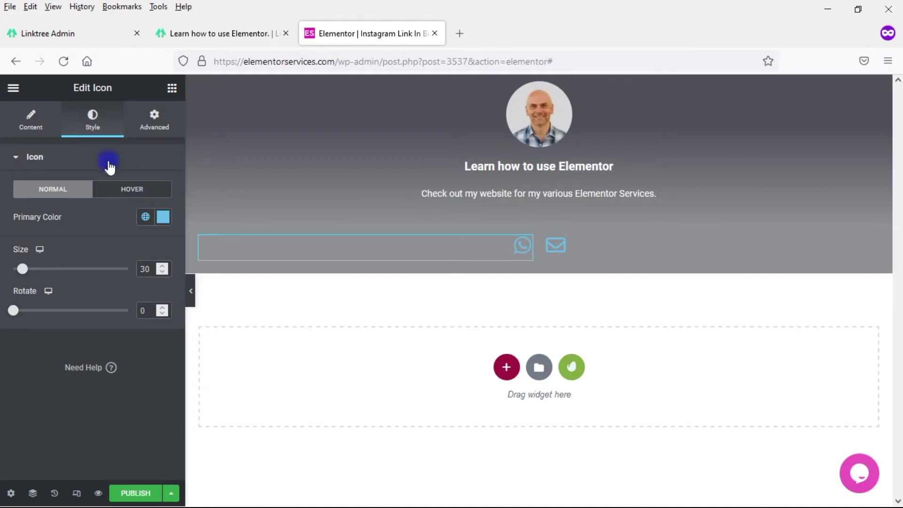
left_click(163, 217)
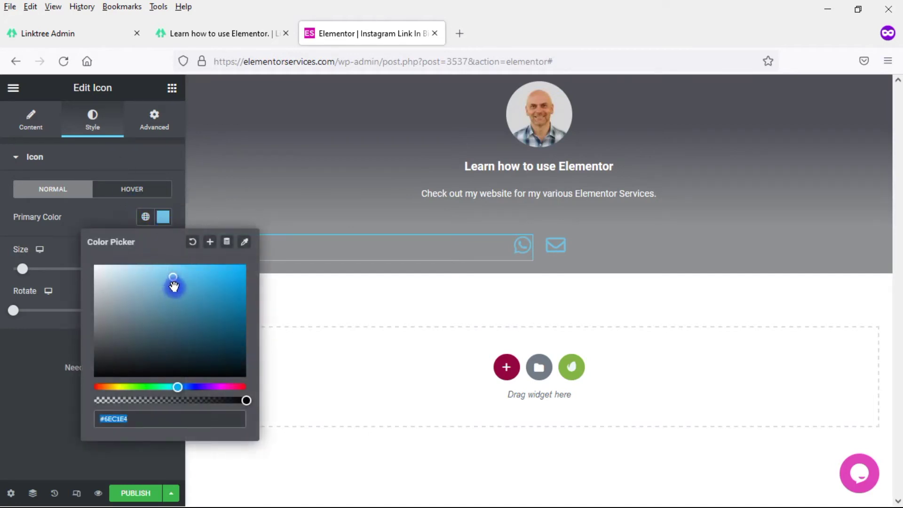
mouse_move(176, 286)
left_mouse_down()
mouse_move(174, 278)
mouse_move(85, 265)
left_mouse_up()
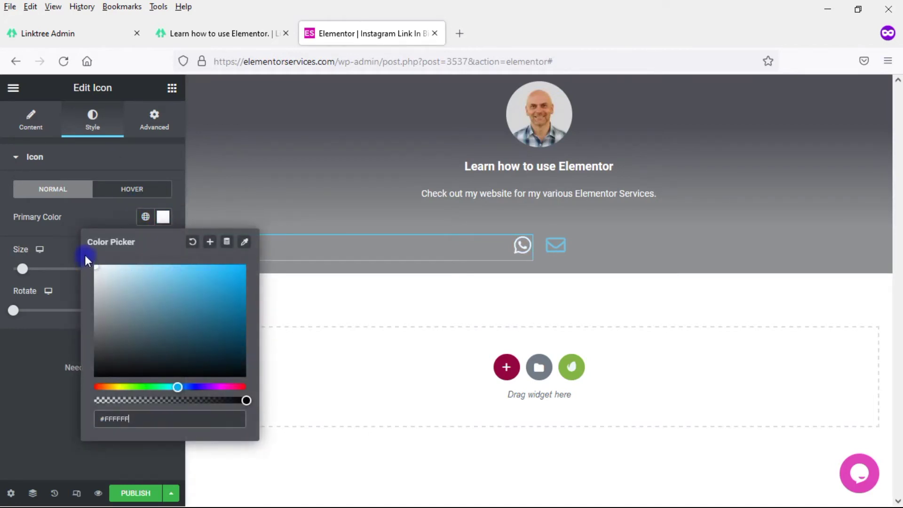
left_click(873, 246)
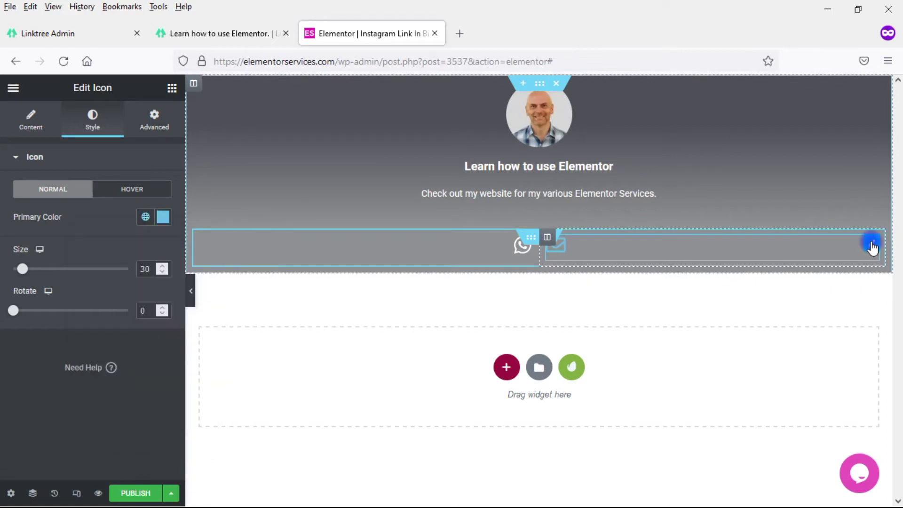
left_click(163, 218)
mouse_move(192, 306)
left_mouse_down()
mouse_move(173, 278)
mouse_move(88, 261)
left_mouse_up()
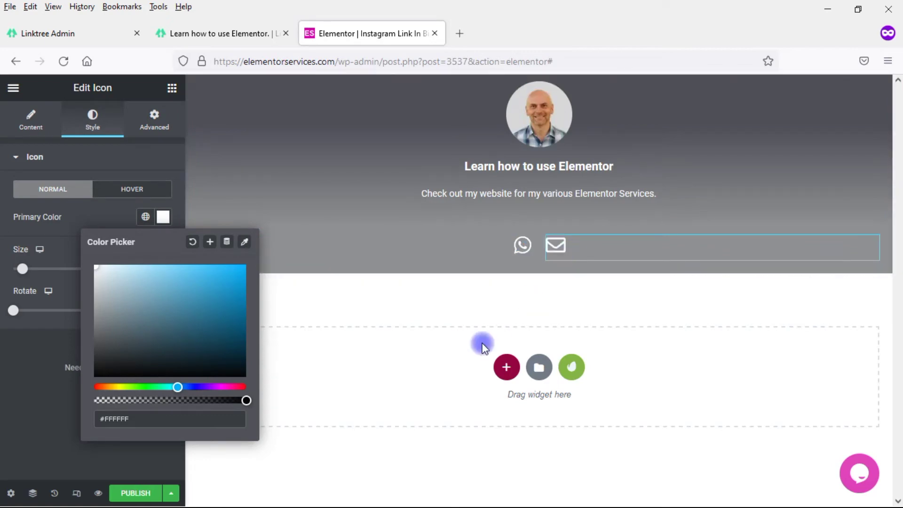
left_click(740, 382)
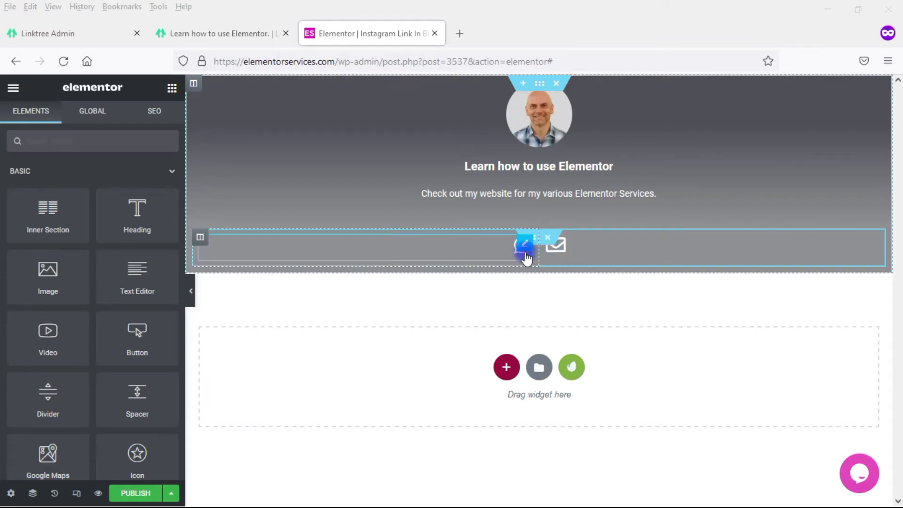
Step: Set the WhatsApp icon's link to the Contact URL dynamic tag
left_click(524, 249)
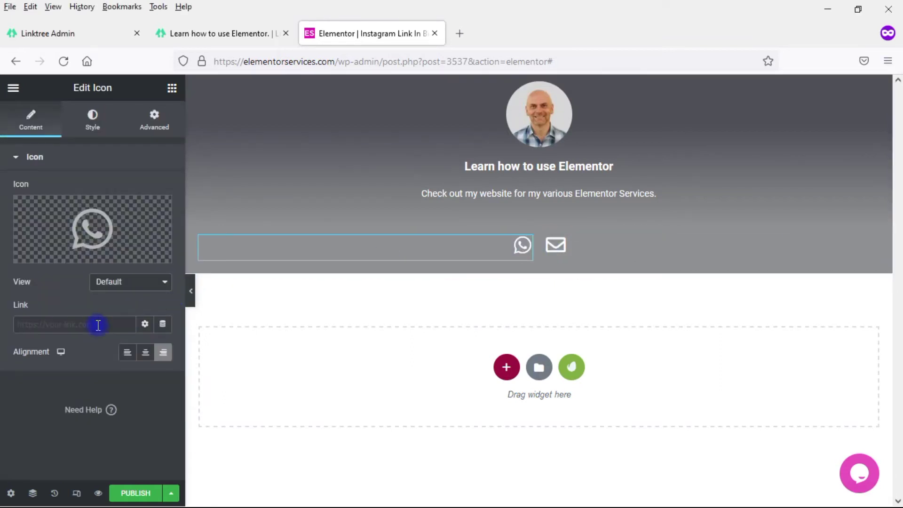
left_click(163, 324)
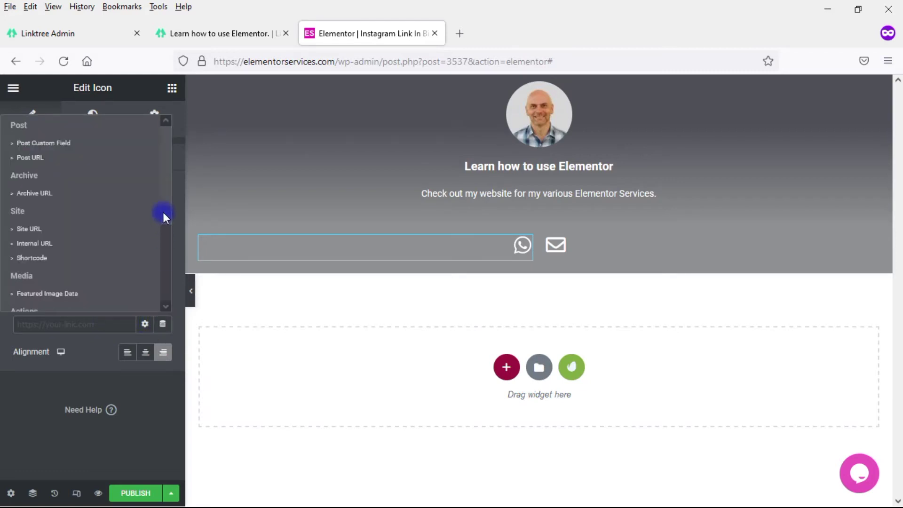
left_click_drag(163, 212, 159, 291)
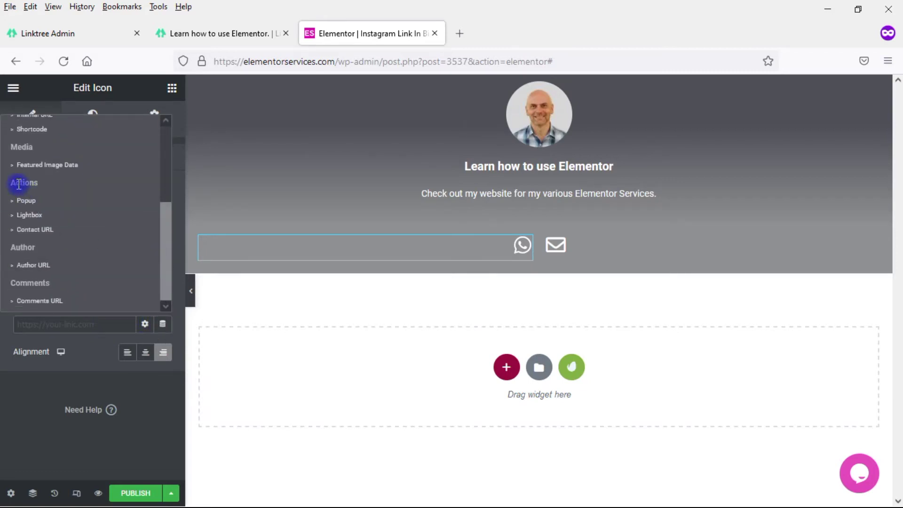
left_click(26, 231)
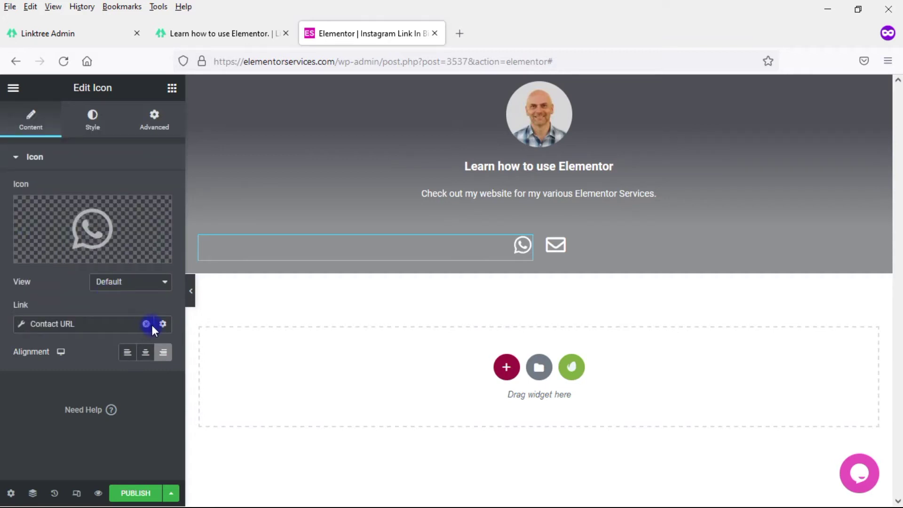
Step: Set the Contact URL type to WhatsApp and enter the contact's phone number
left_click(22, 324)
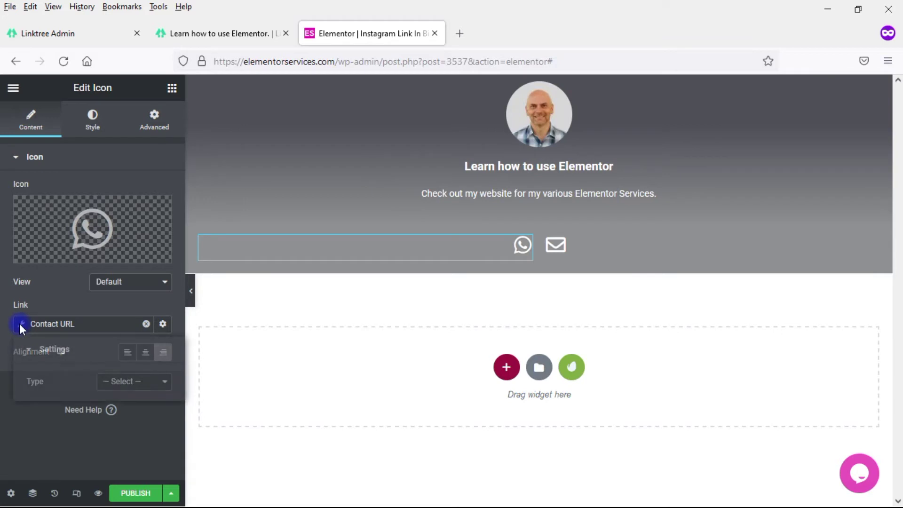
left_click(136, 391)
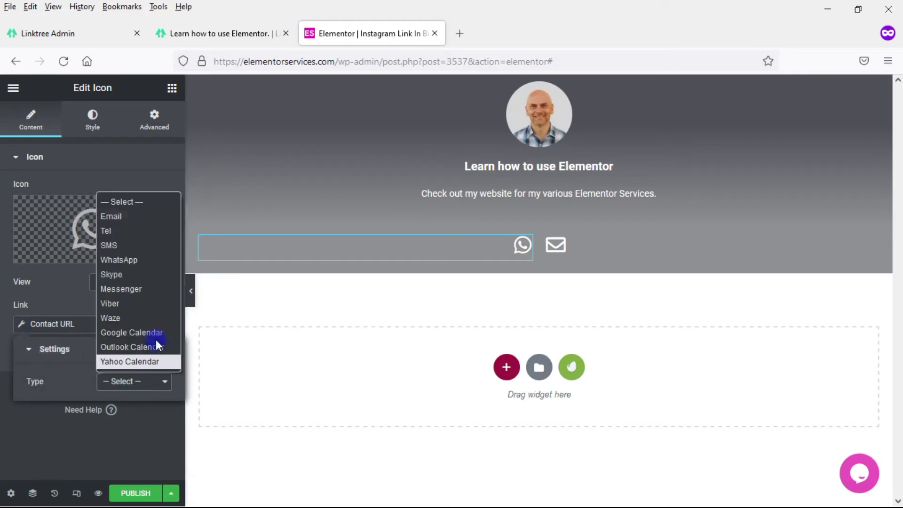
left_click(125, 261)
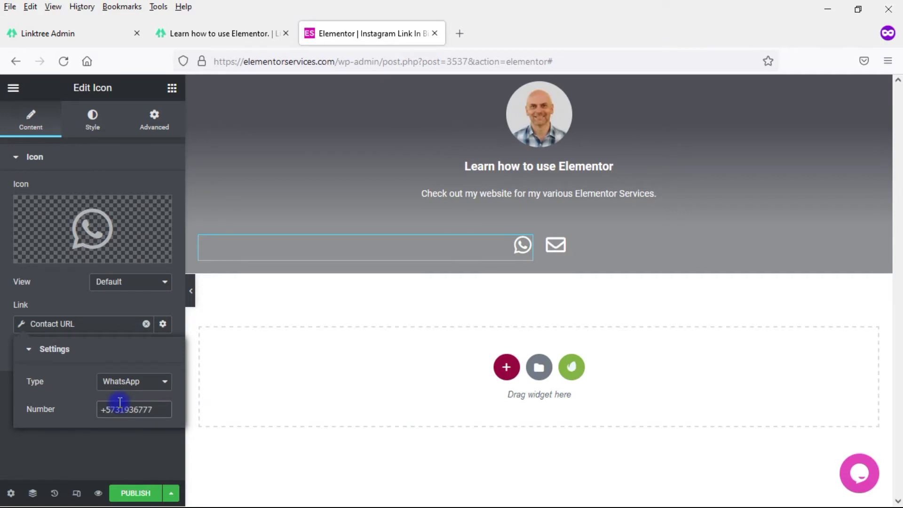
left_click(120, 403)
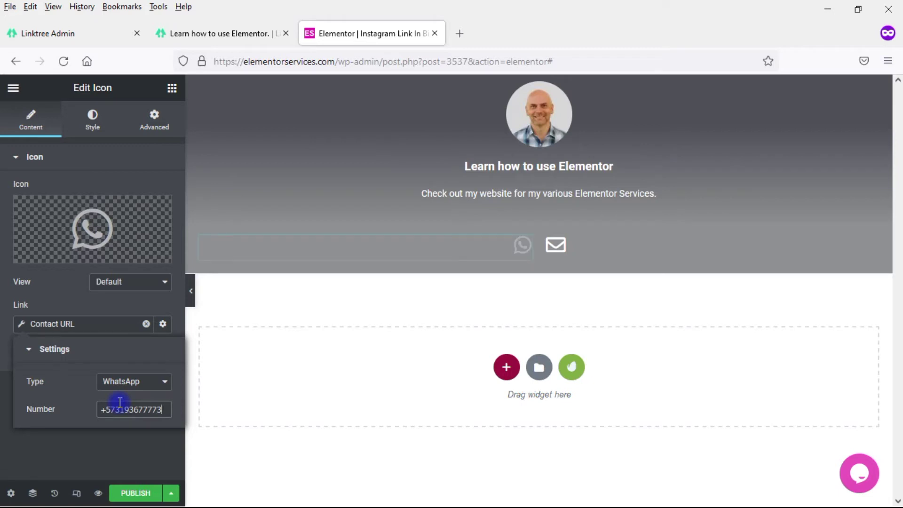
left_click(131, 439)
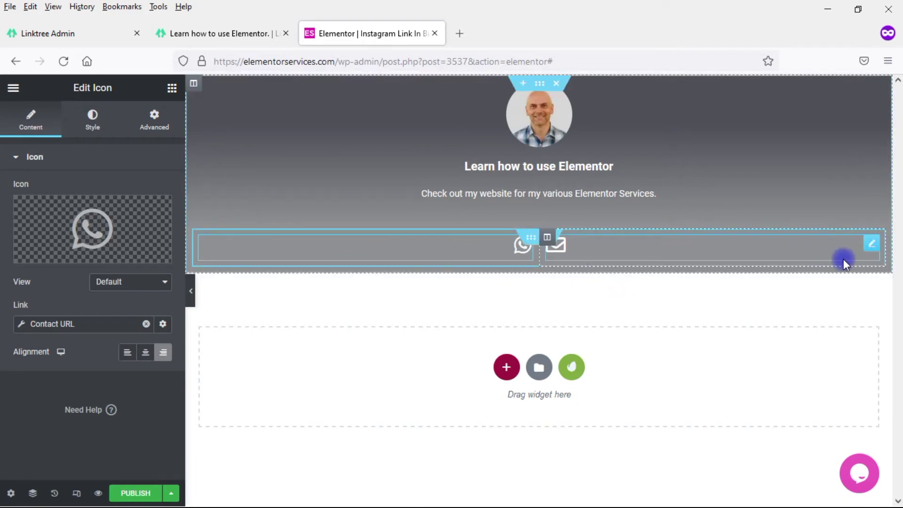
left_click(870, 243)
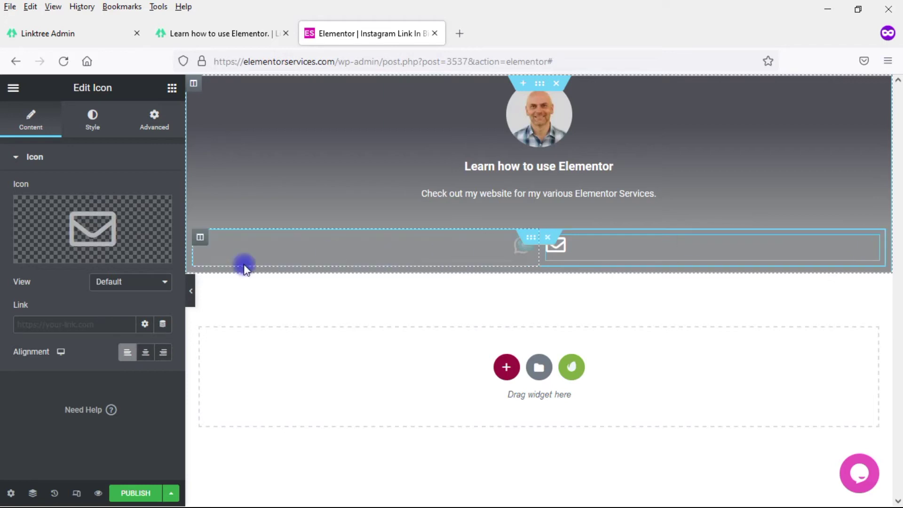
Step: Link the envelope icon to an Email-type Contact URL holding the contact's e-mail address
left_click(162, 325)
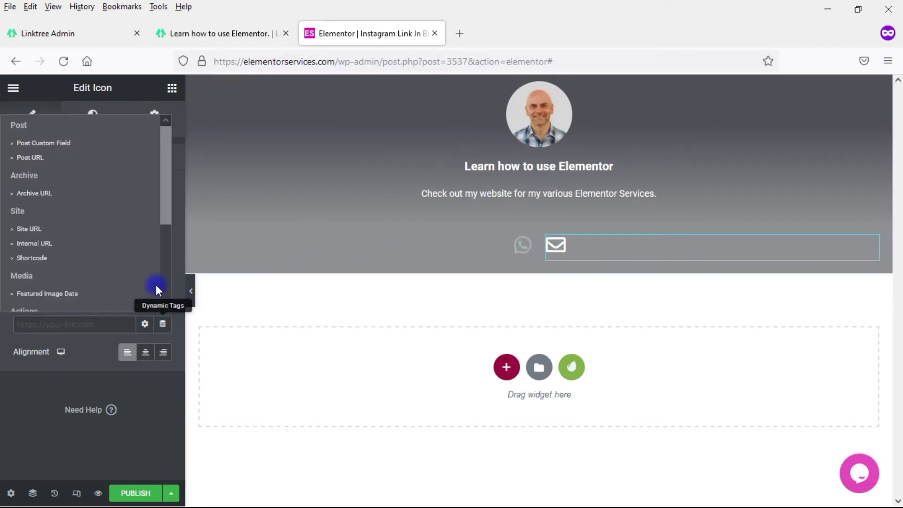
left_click_drag(168, 185, 165, 270)
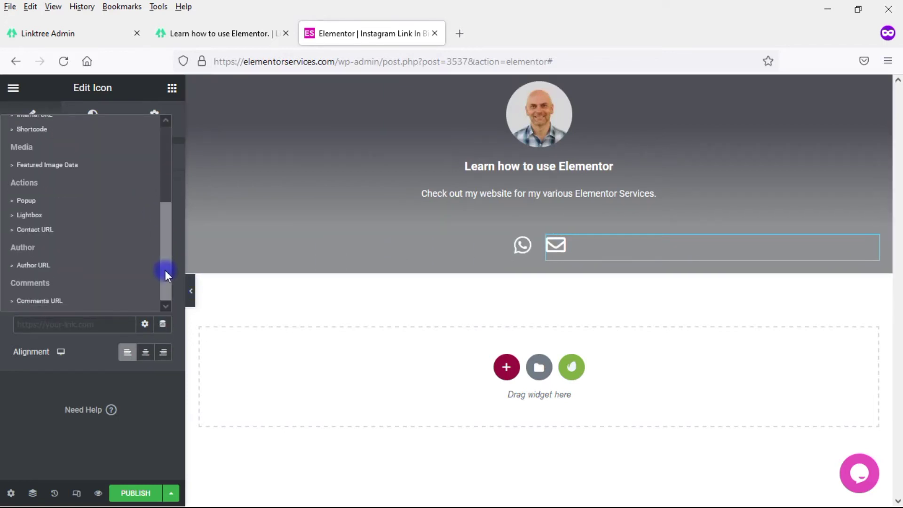
left_click(40, 229)
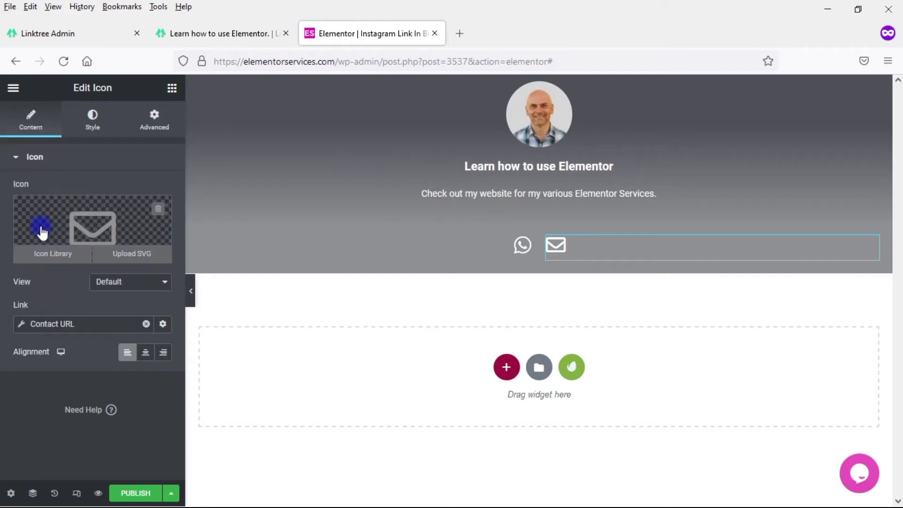
left_click(21, 326)
left_click(135, 382)
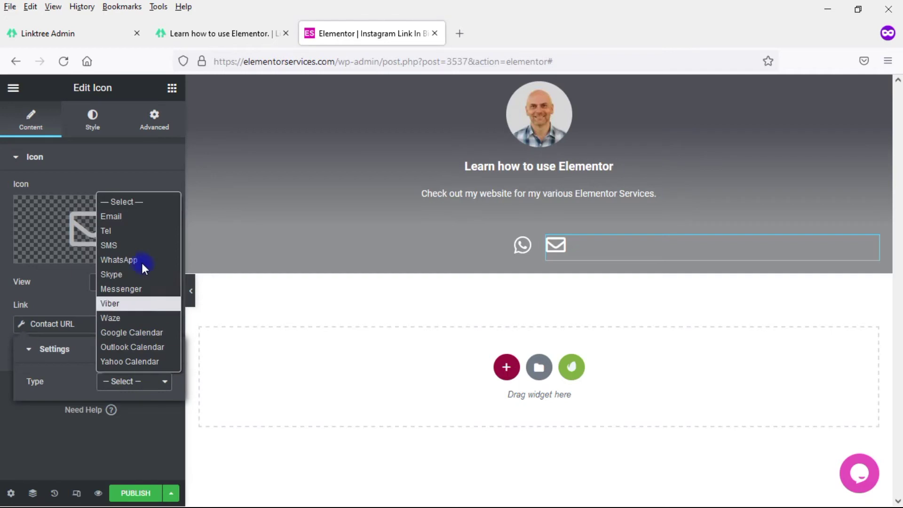
left_click(117, 216)
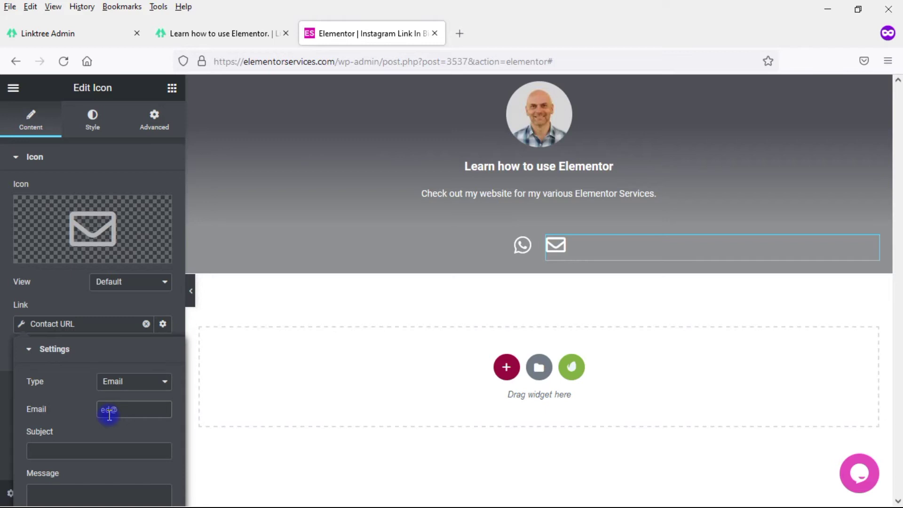
left_click(109, 415)
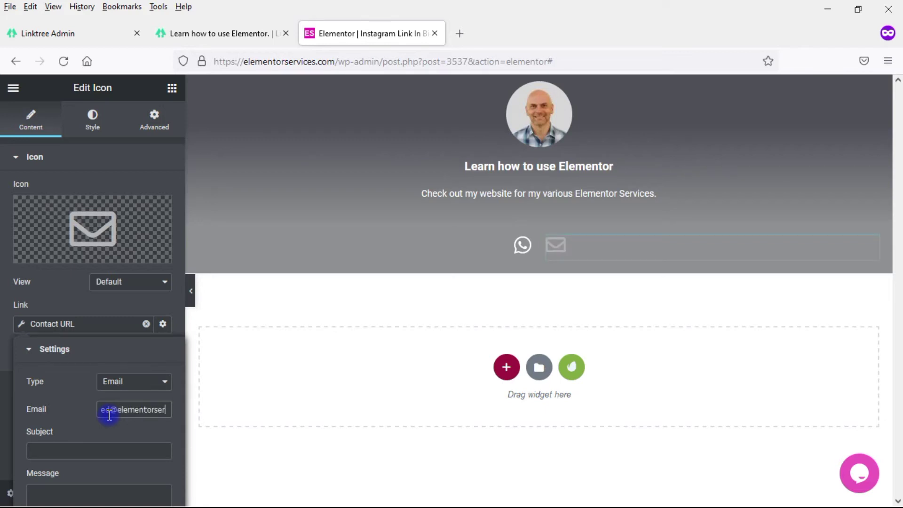
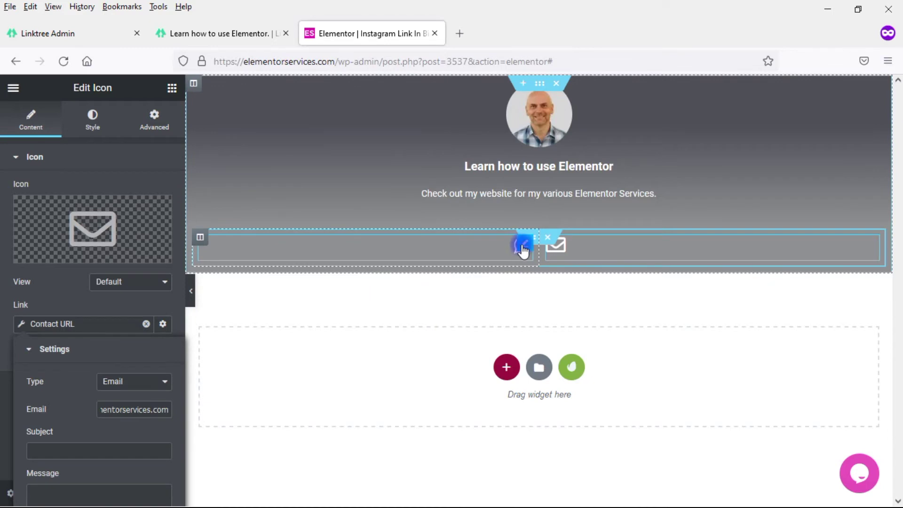
left_click_drag(523, 249, 534, 252)
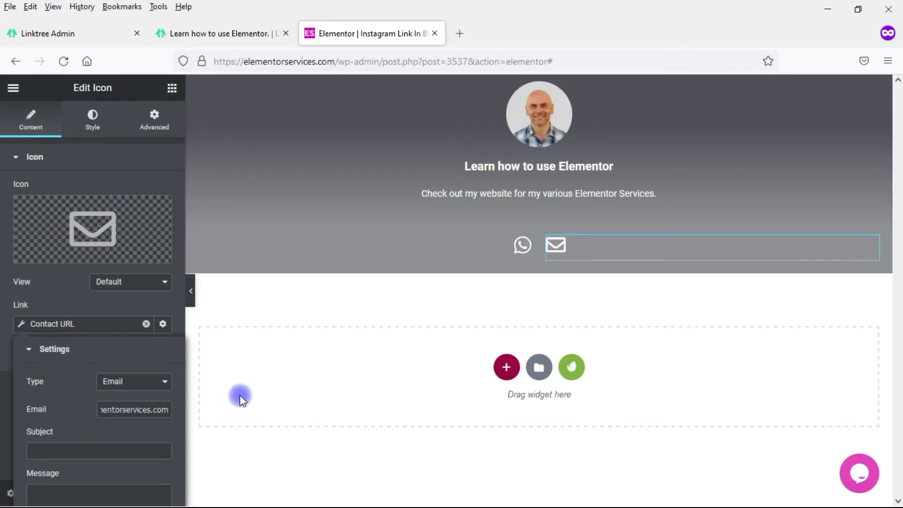
Step: Switch to the linktr.ee tab to view the YouTube Channel and My website buttons
key("ctrl+shift+Tab")
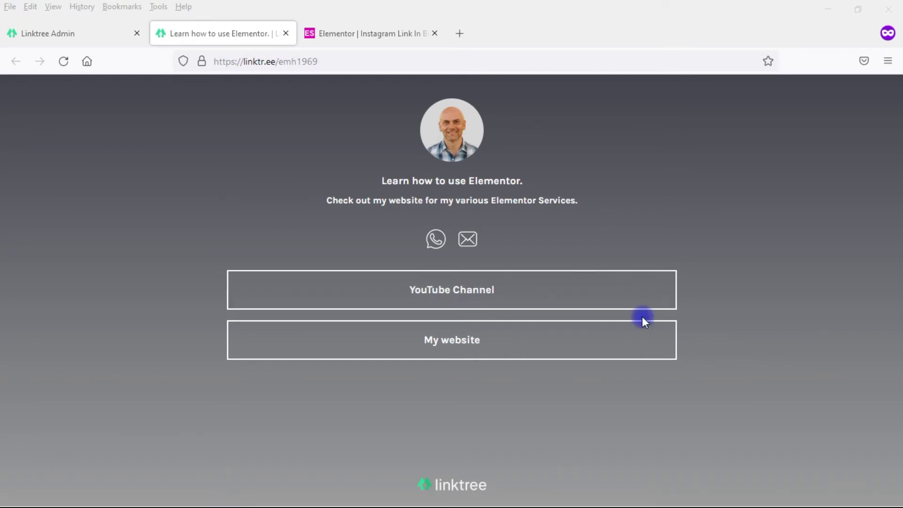
Step: Back in Elementor, add a Button widget under the contact icons with Justified alignment
left_click(399, 38)
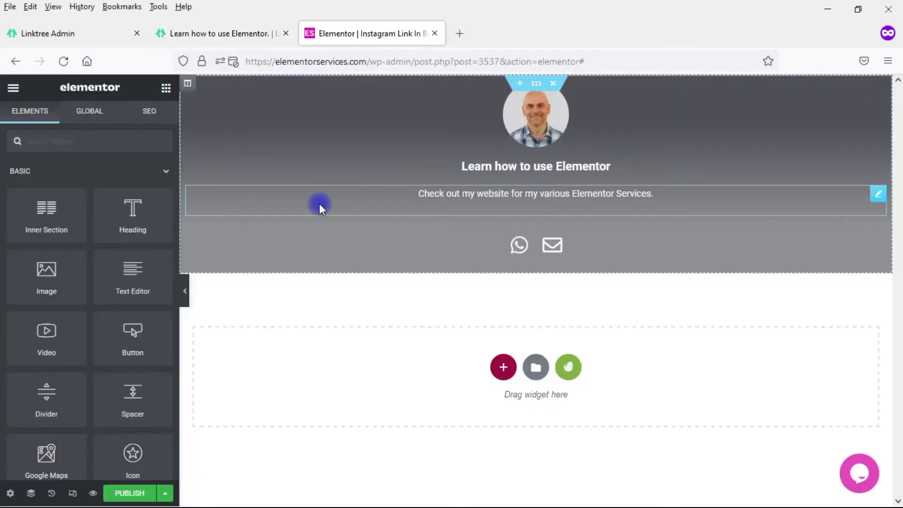
left_click_drag(127, 349, 541, 263)
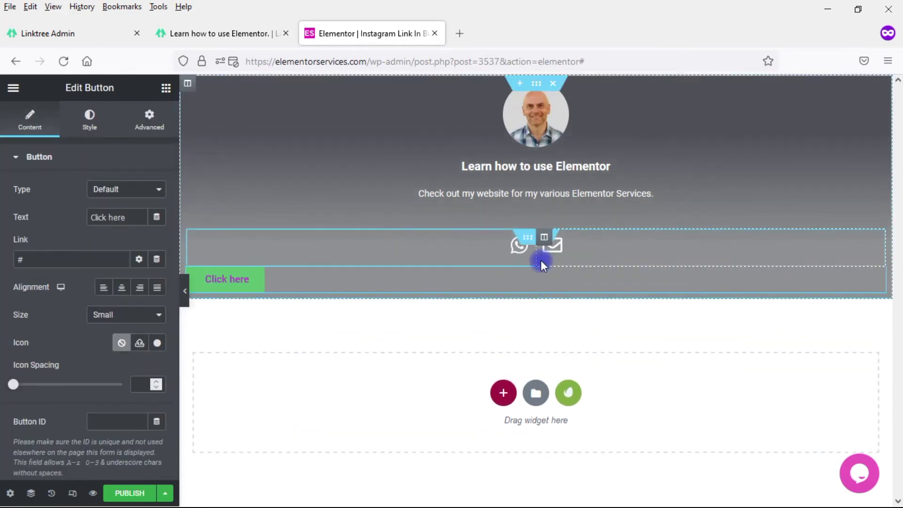
left_click(156, 287)
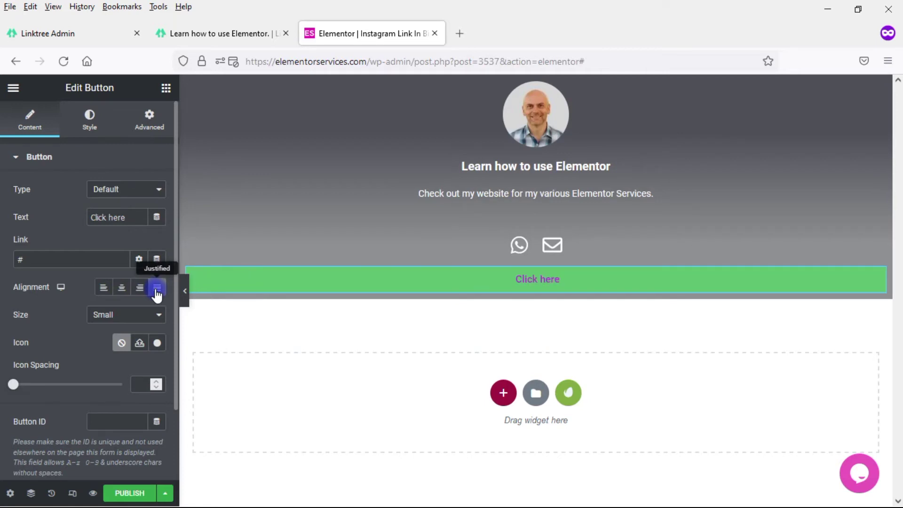
left_click(184, 294)
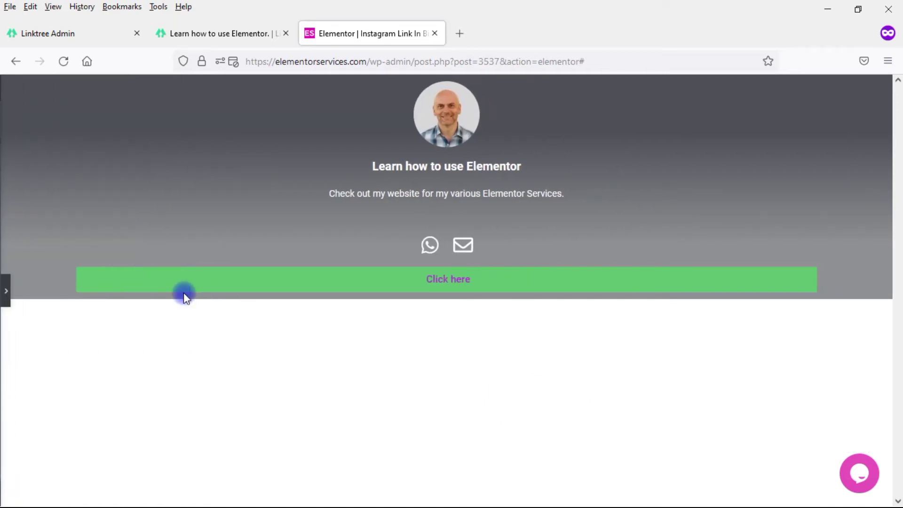
Step: Give the gradient header section a boxed content width of 750
left_click(5, 291)
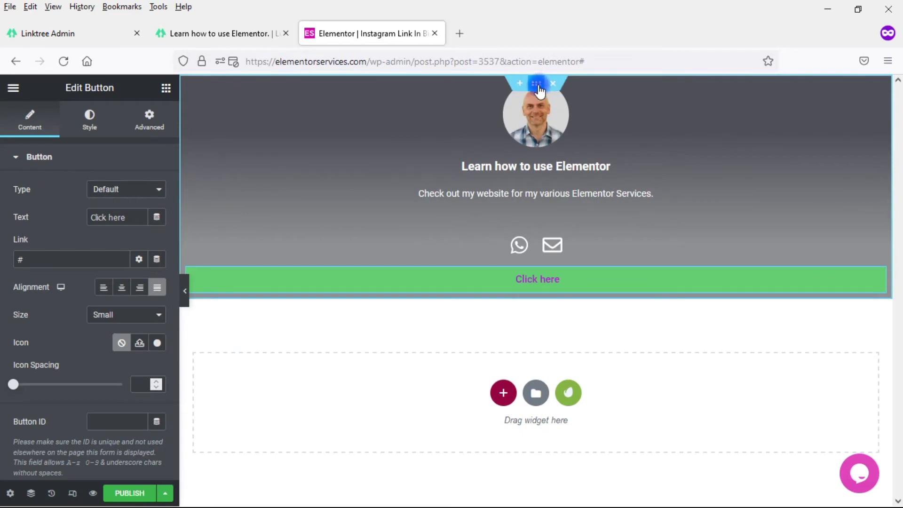
left_click(537, 84)
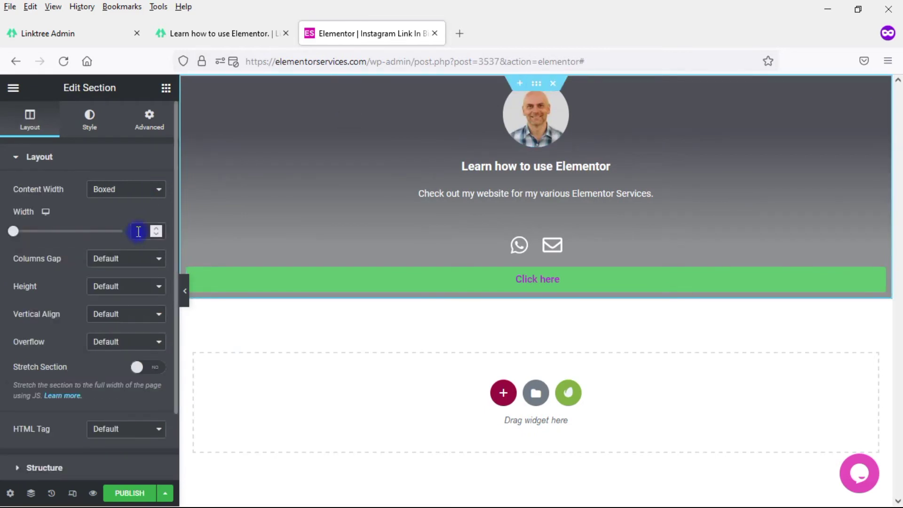
type("750")
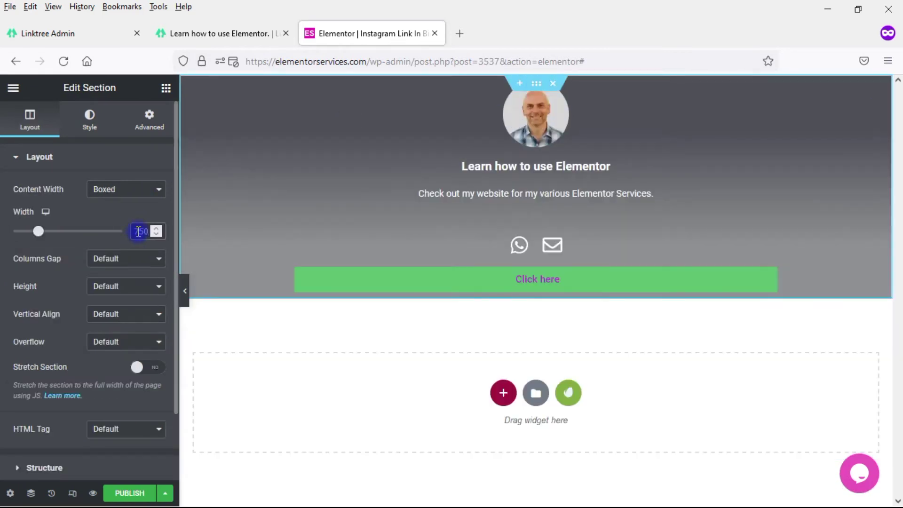
left_click(769, 276)
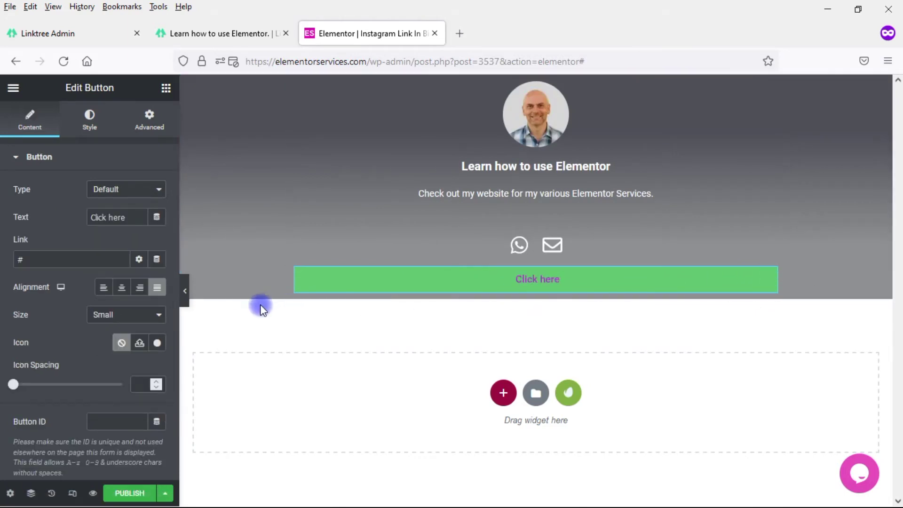
Step: Make the button's background colour fully transparent (alpha 0)
left_click(89, 123)
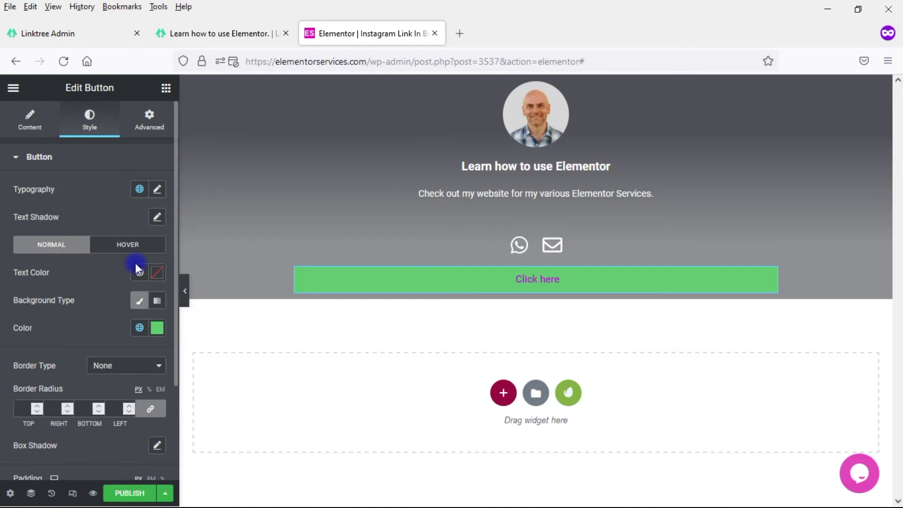
left_click(157, 330)
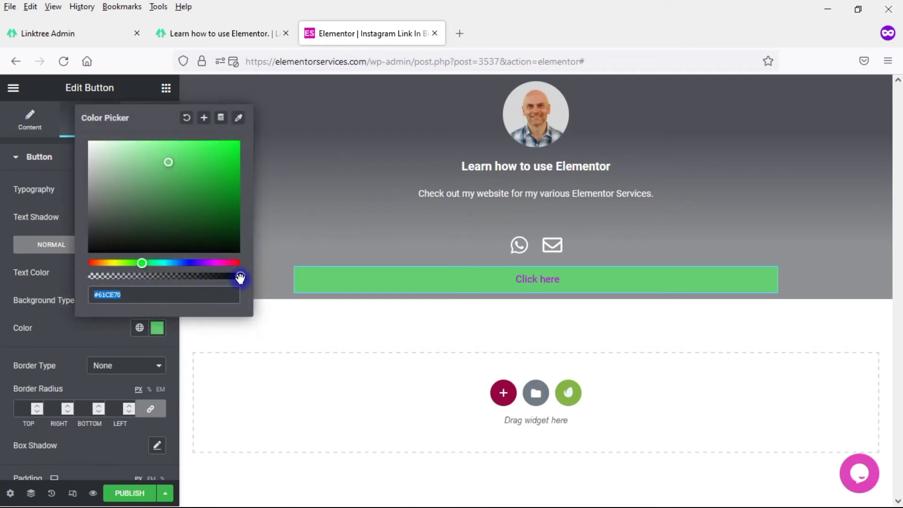
left_click(193, 276)
left_click_drag(167, 291, 83, 280)
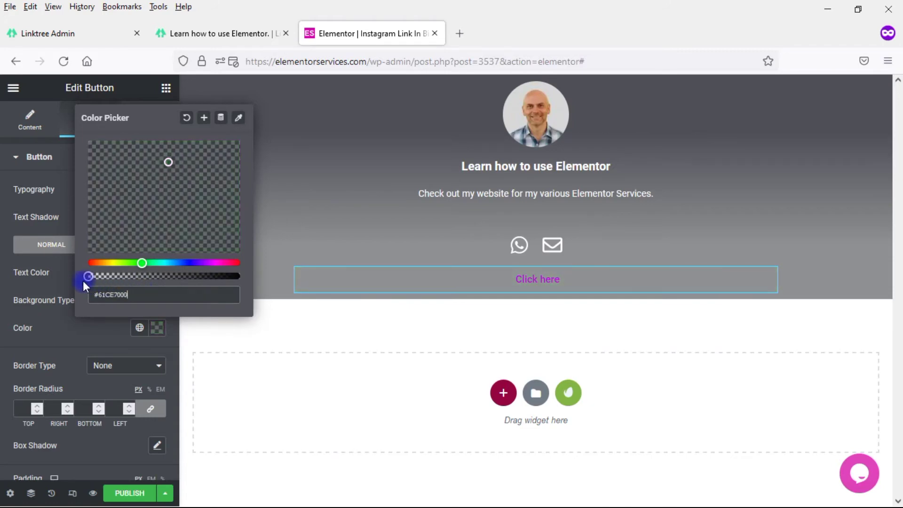
left_click(81, 336)
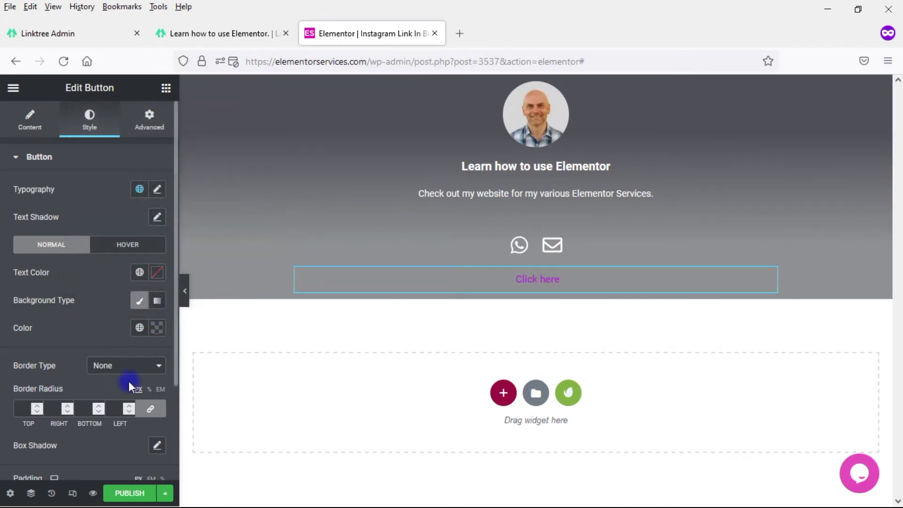
Step: Give the button a solid 1-pixel white (#FFFFFF) border
left_click(113, 369)
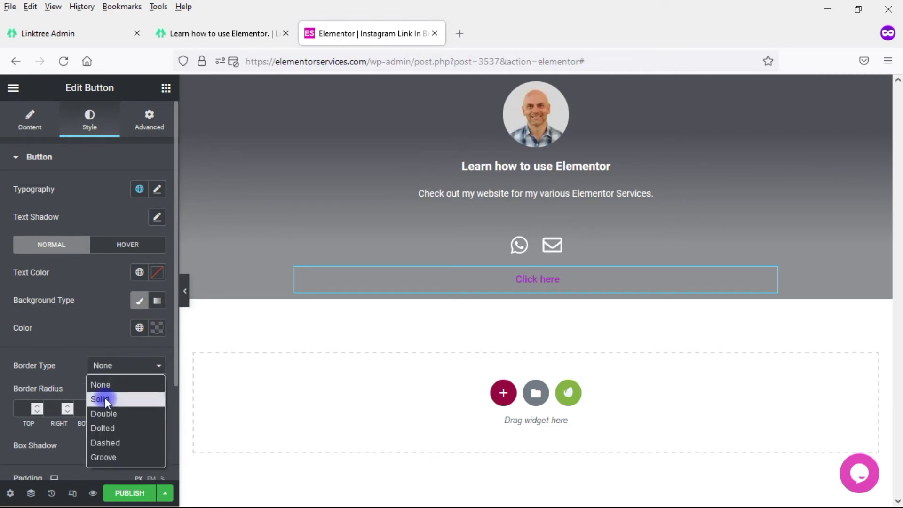
left_click(104, 400)
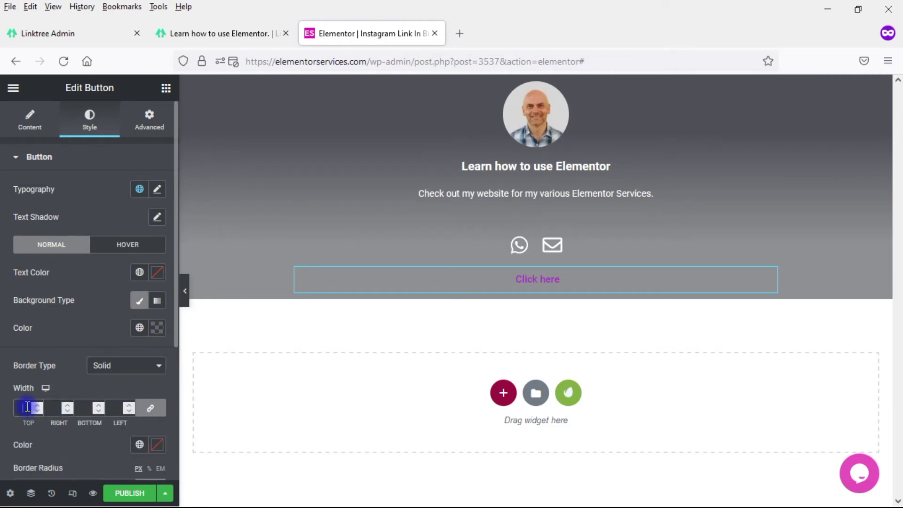
type("1")
left_click(140, 445)
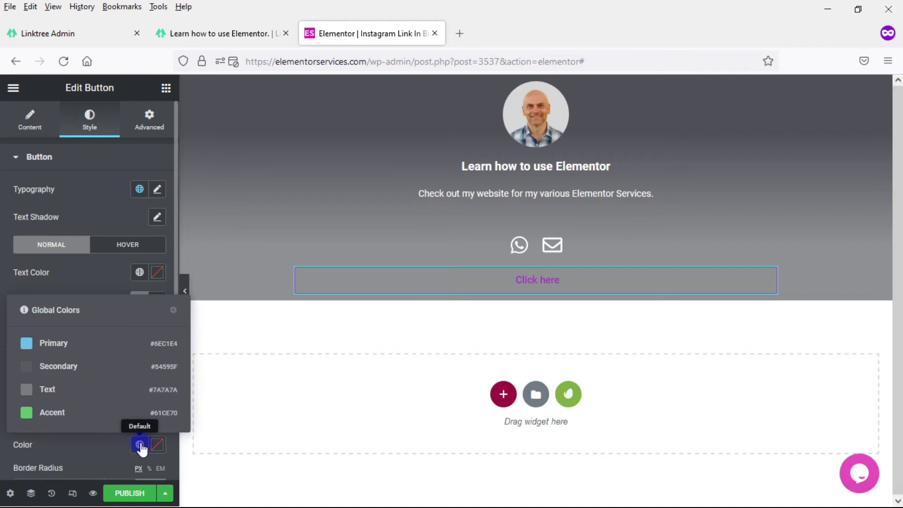
left_click(157, 446)
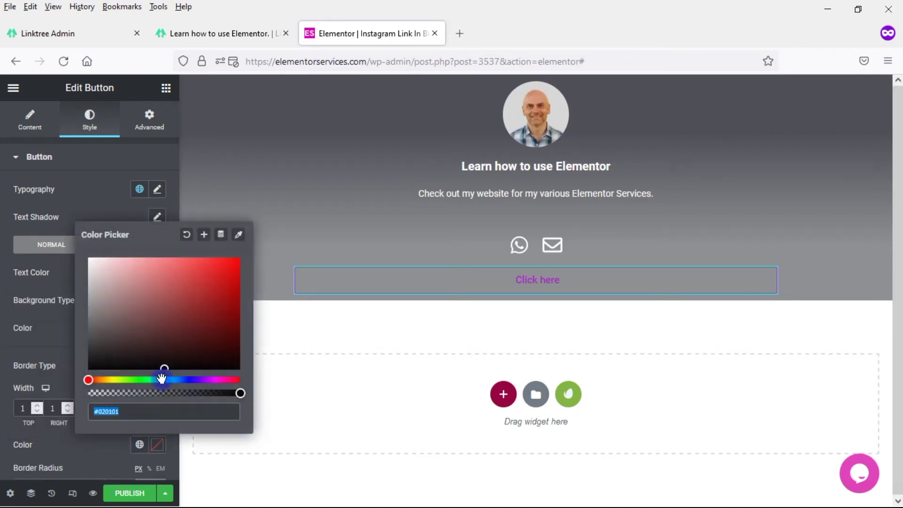
left_click_drag(166, 366, 86, 255)
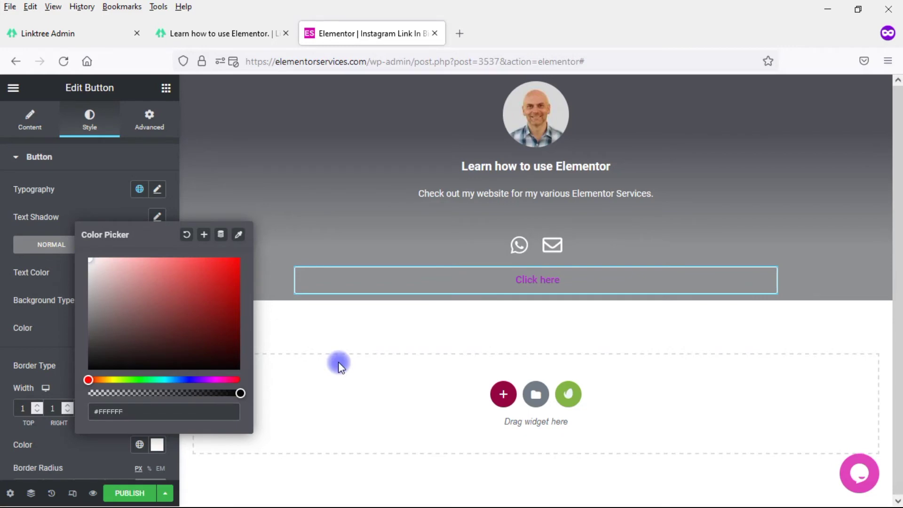
left_click(27, 264)
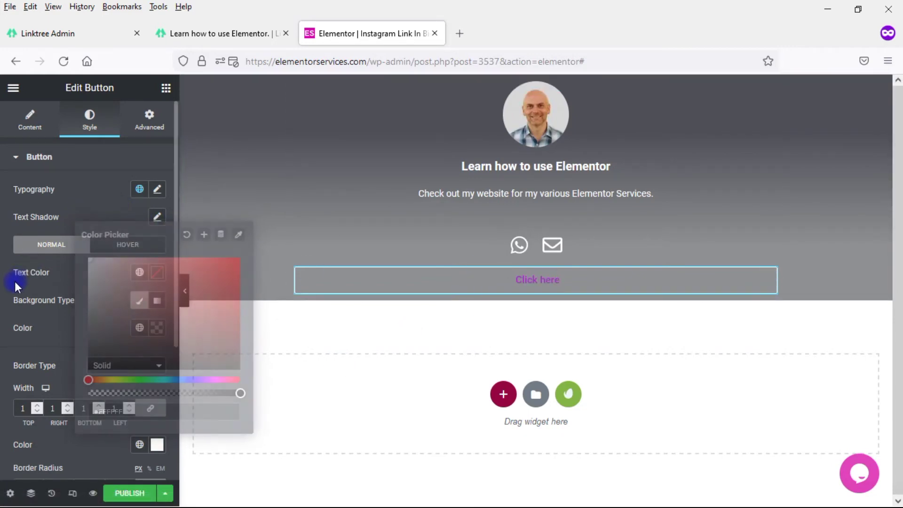
Step: Set the button's label text colour to white (#FFFFFF)
left_click(159, 275)
left_click(165, 432)
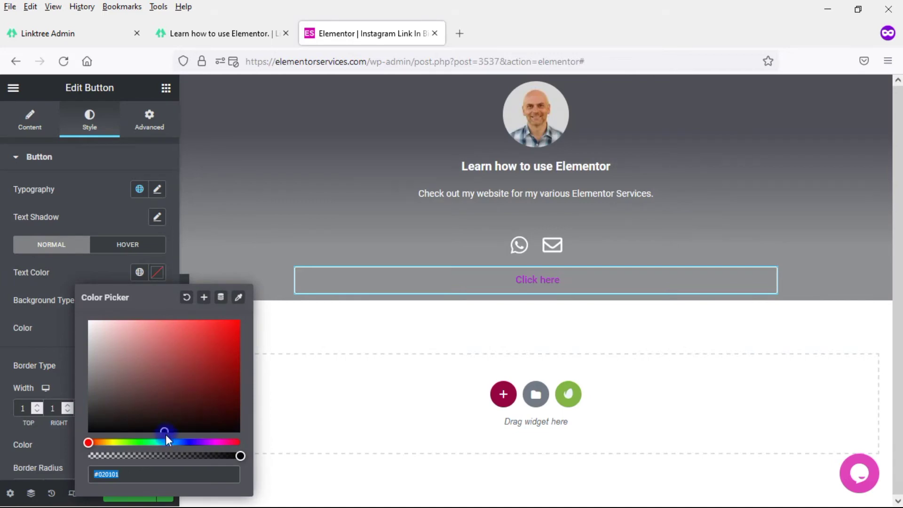
left_click_drag(113, 343, 78, 300)
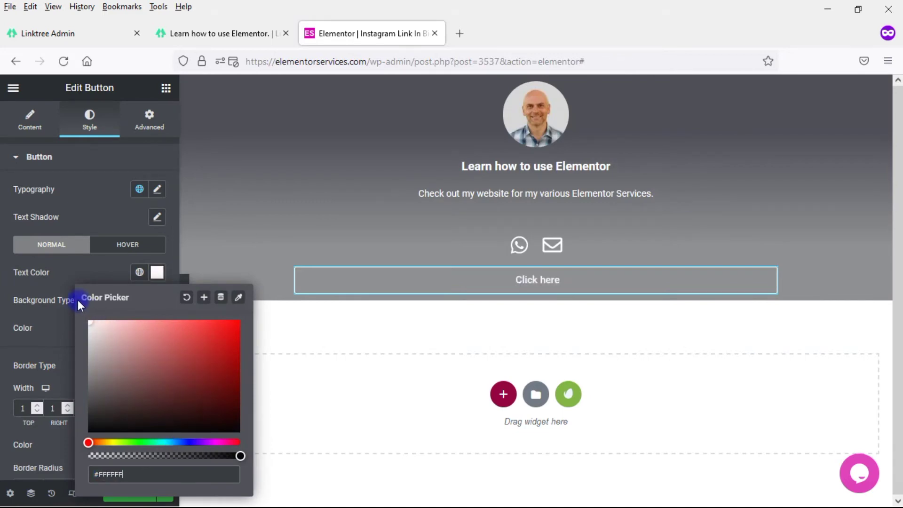
left_click(341, 348)
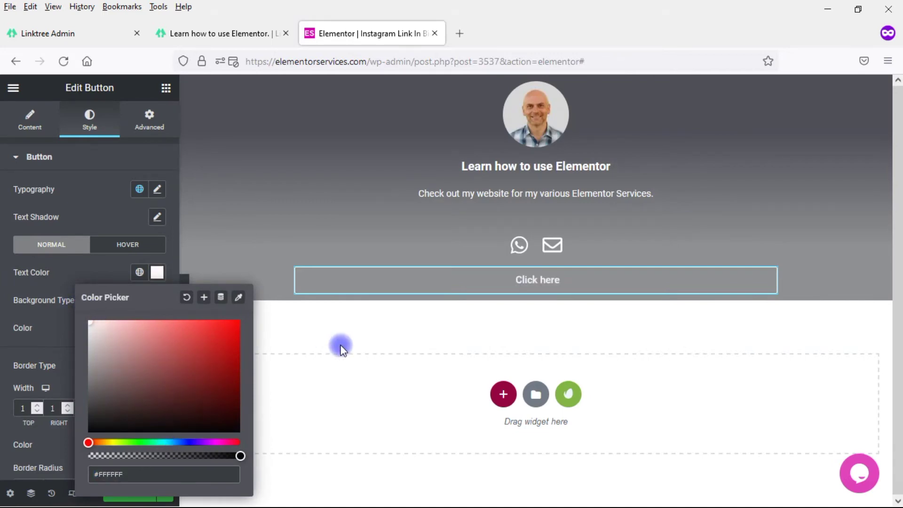
Step: In the Hover state, give the button a #FFFFFF background and #838383 grey text
left_click(118, 246)
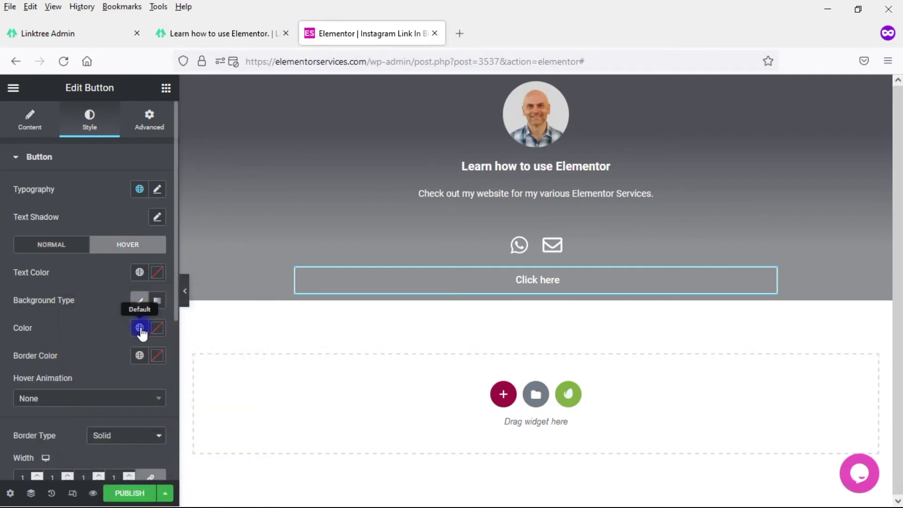
left_click(159, 335)
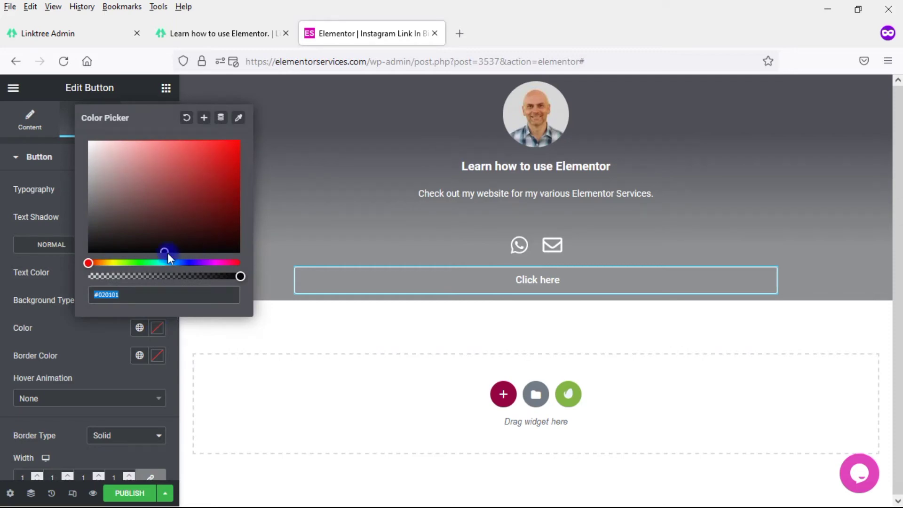
left_click_drag(167, 253, 71, 137)
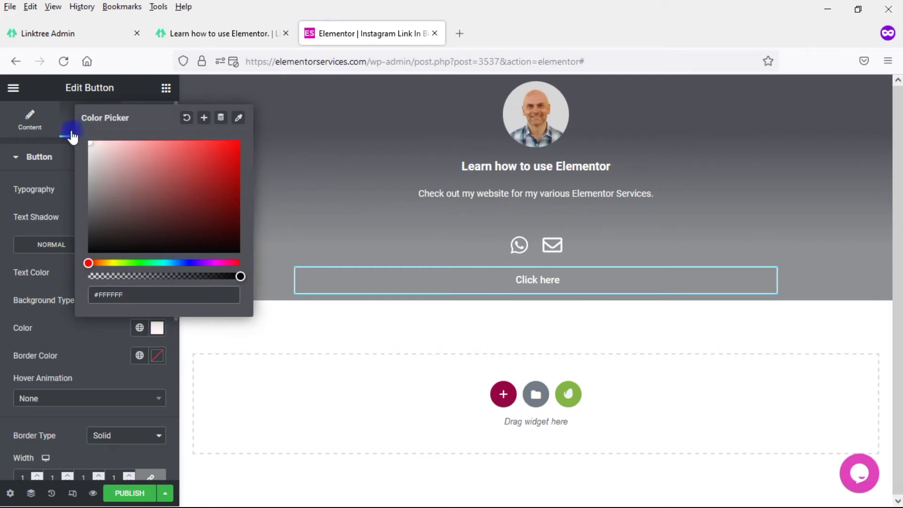
left_click(60, 326)
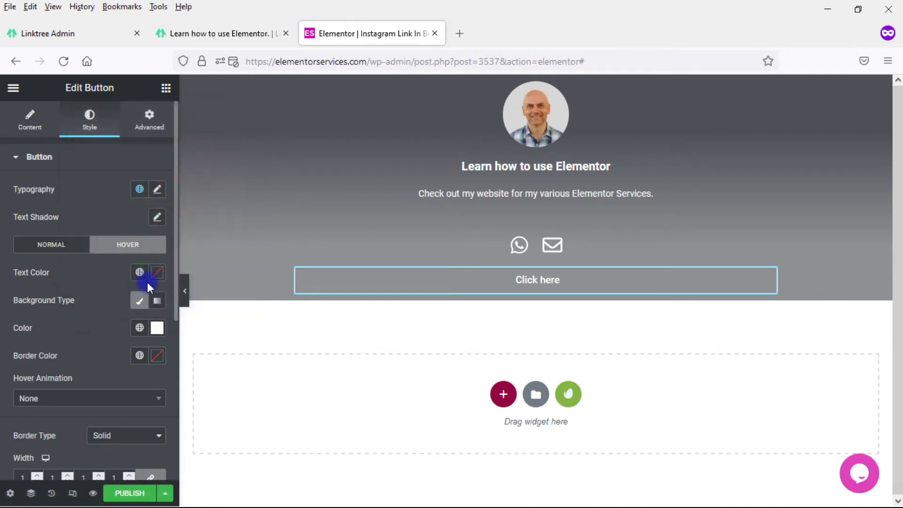
left_click(157, 273)
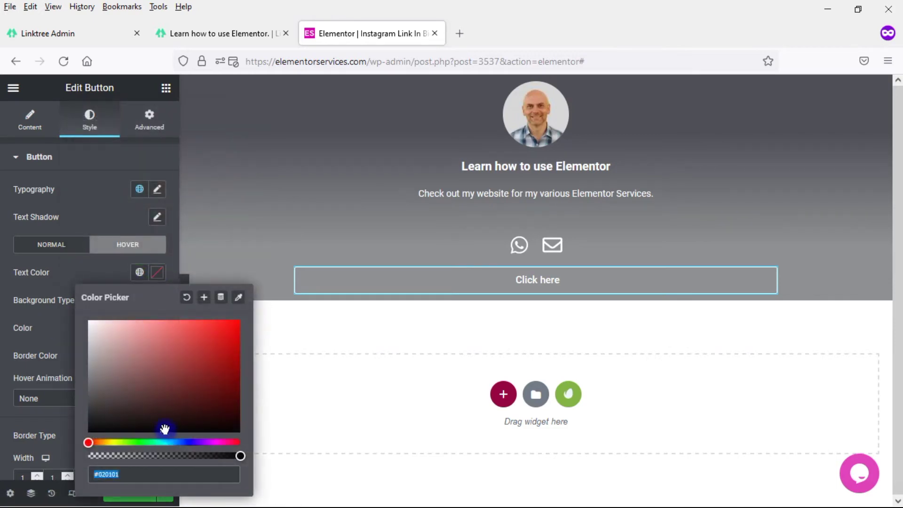
left_click_drag(165, 434, 85, 379)
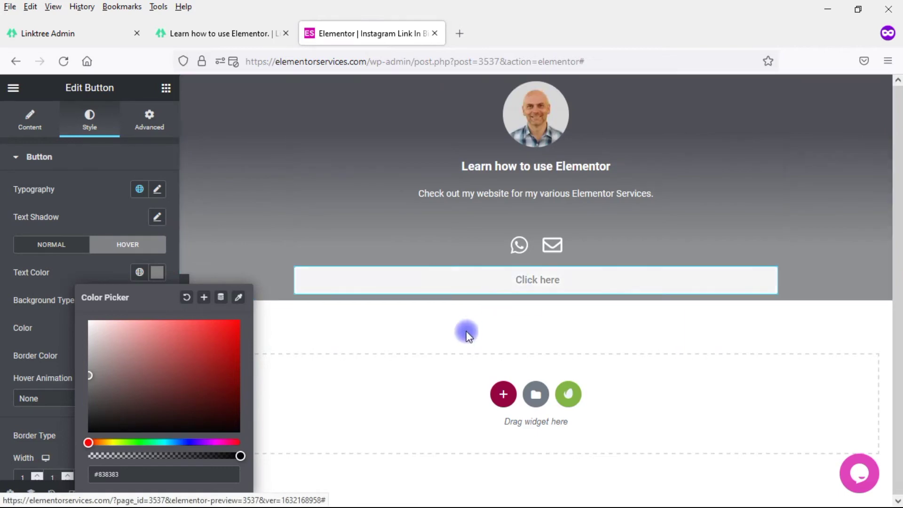
left_click(557, 282)
Step: Relabel the button 'YouTube Channel'
key("BackSpace")
key("BackSpace")
key("BackSpace")
key("BackSpace")
key("BackSpace")
key("BackSpace")
key("BackSpace")
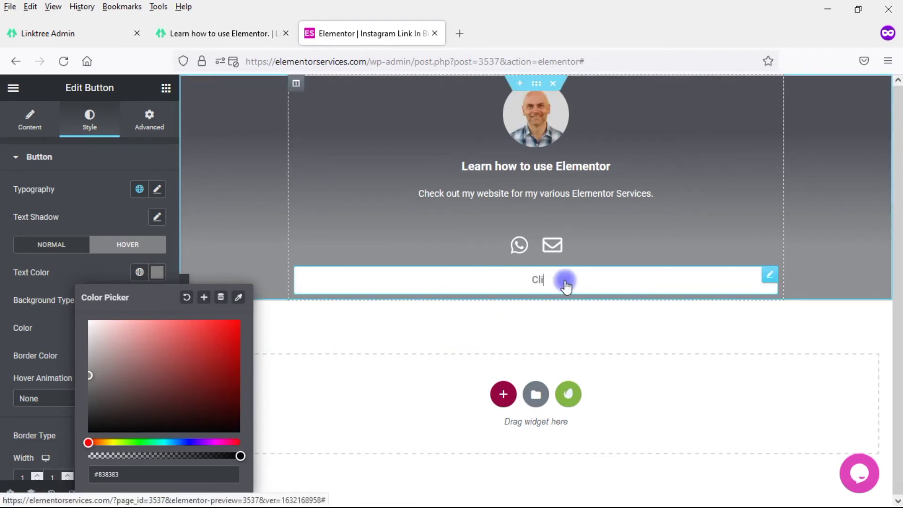
key("BackSpace")
key("BackSpace")
key("BackSpace")
type("YouTube Channel")
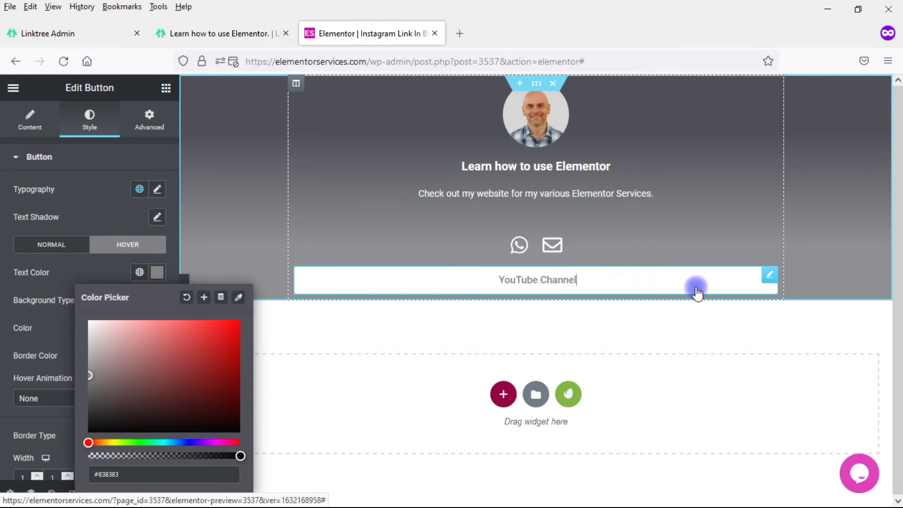
Step: Duplicate the YouTube Channel button and relabel the copy 'My Website'
right_click(770, 273)
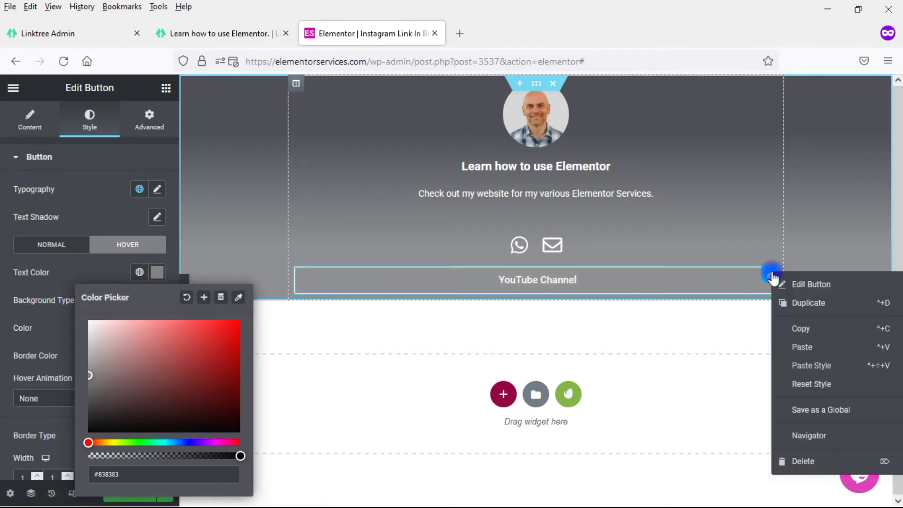
left_click(799, 307)
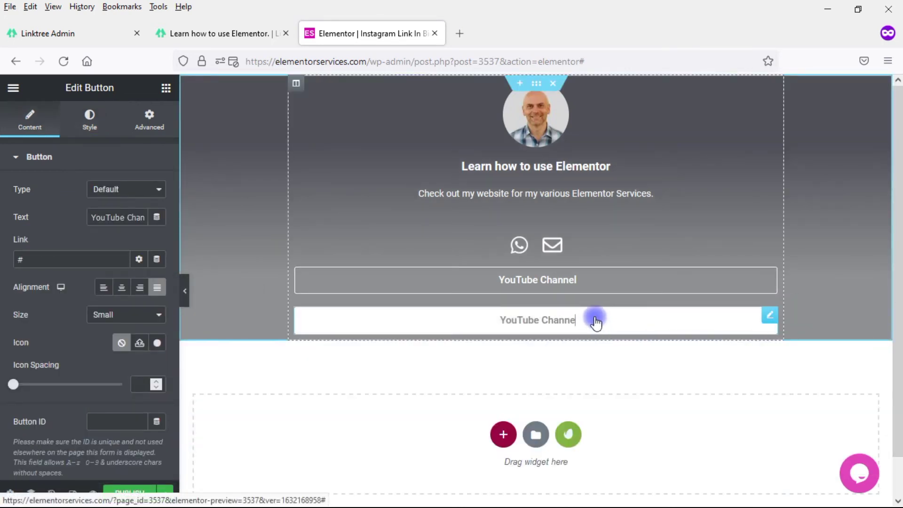
key("BackSpace")
key("BackSpace")
key("BackSpace")
key("BackSpace")
key("BackSpace")
key("BackSpace")
key("BackSpace")
key("BackSpace")
key("BackSpace")
key("BackSpace")
key("BackSpace")
key("BackSpace")
key("BackSpace")
key("BackSpace")
key("BackSpace")
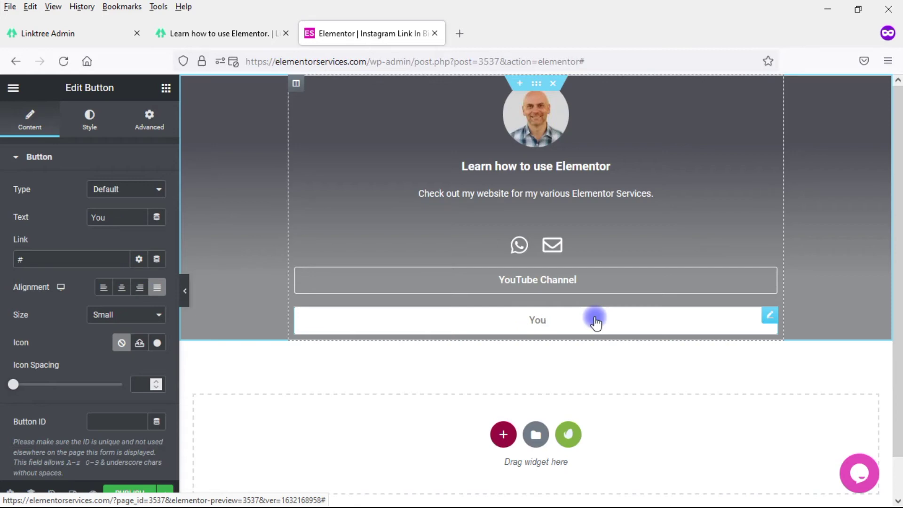
type("My Websi")
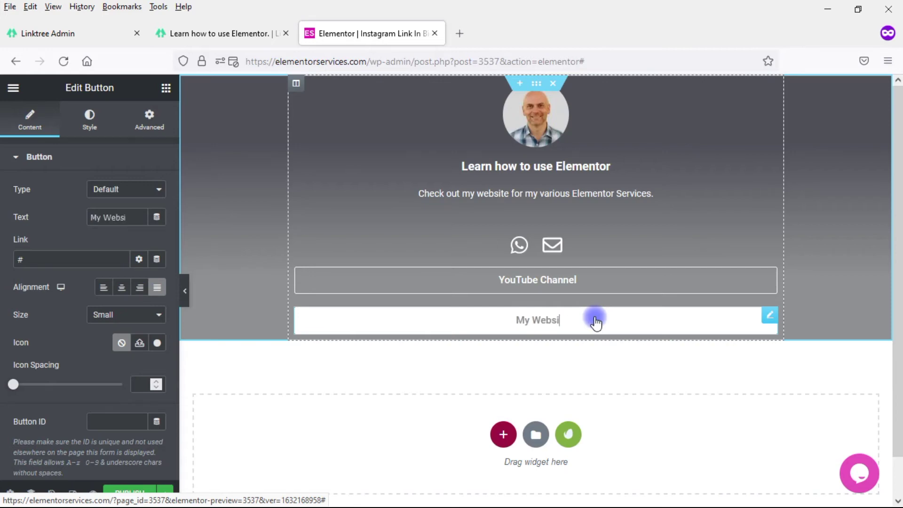
type("te")
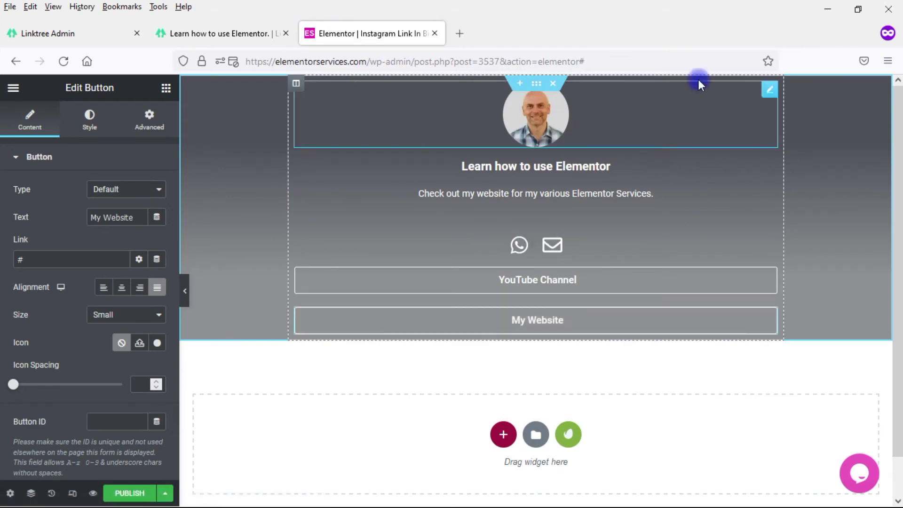
Step: Unlink the section padding and set top to 25 and bottom to 230
left_click(535, 87)
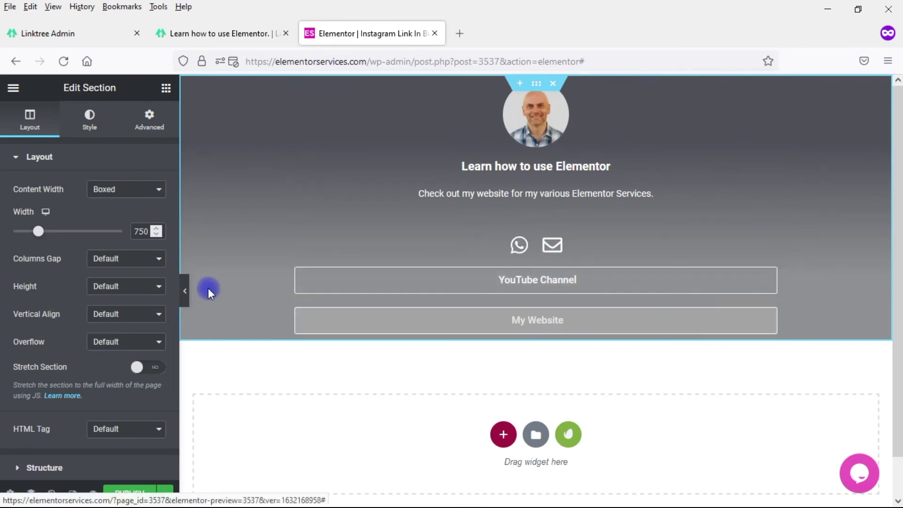
left_click(185, 291)
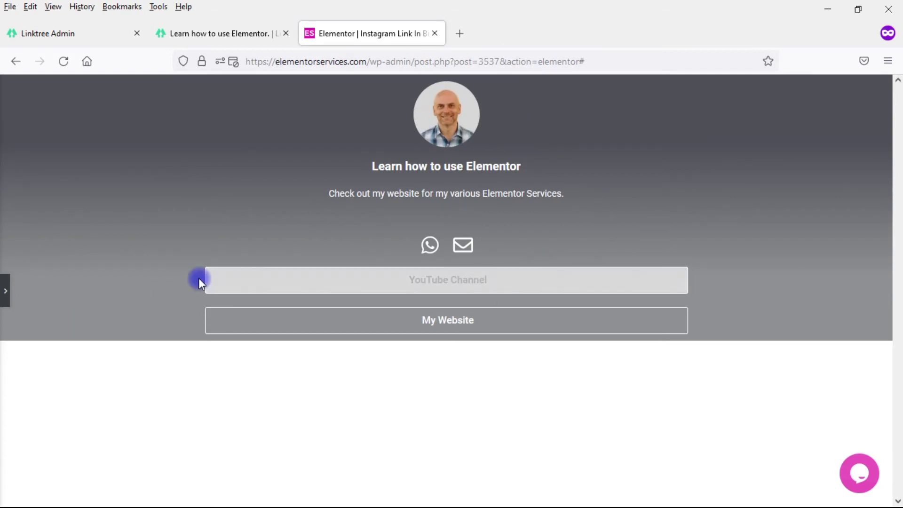
left_click(5, 290)
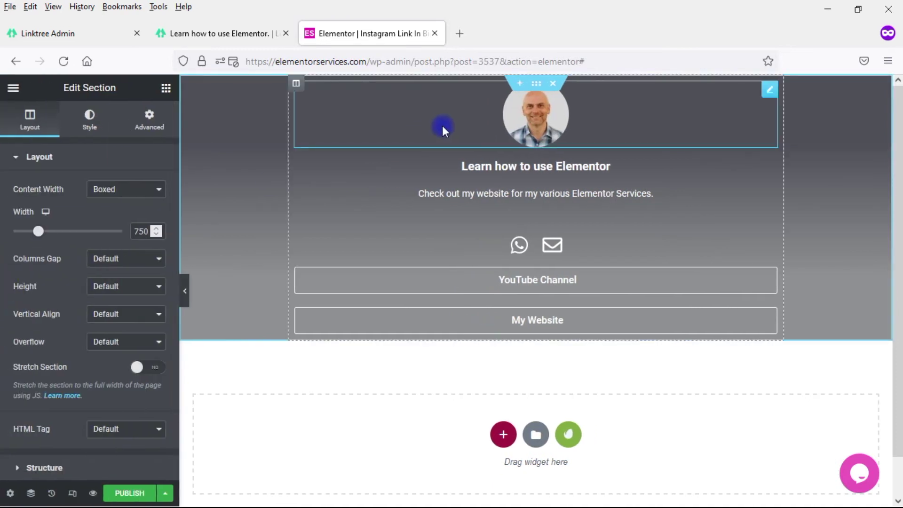
left_click(145, 123)
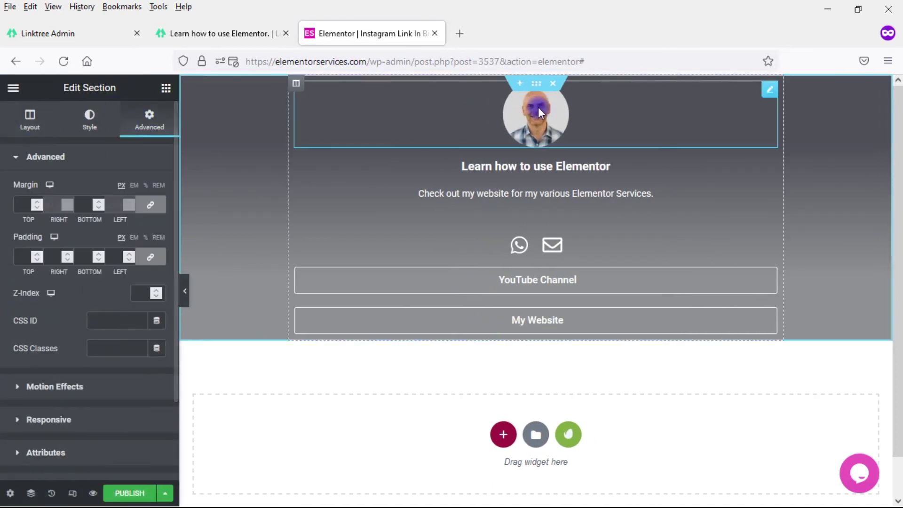
left_click(150, 257)
double_click(19, 257)
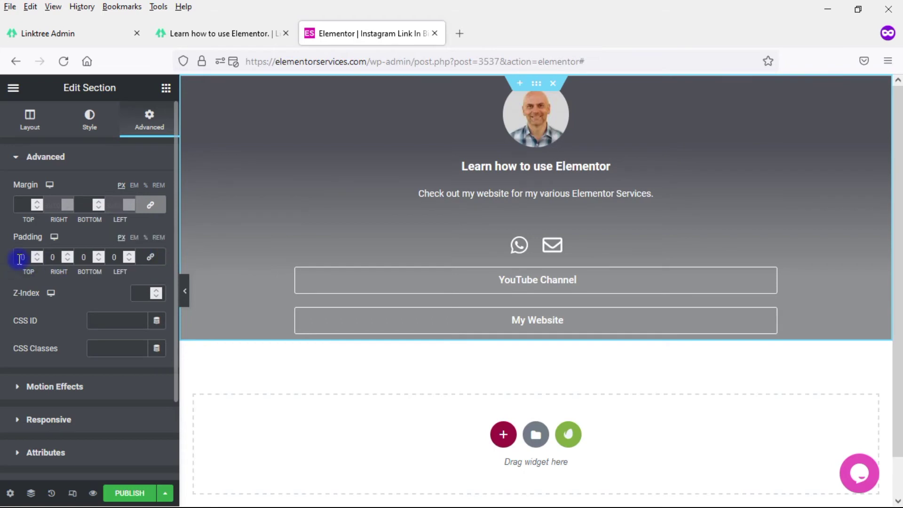
type("25")
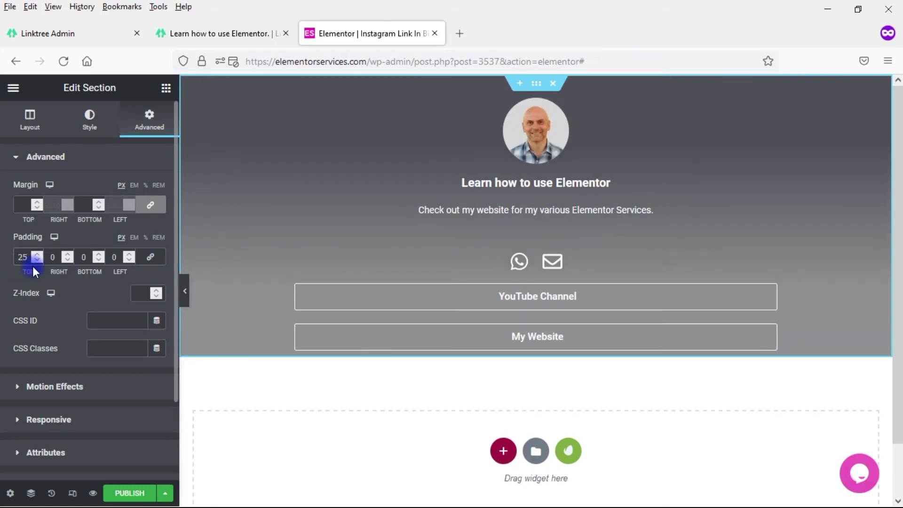
double_click(80, 258)
type("230")
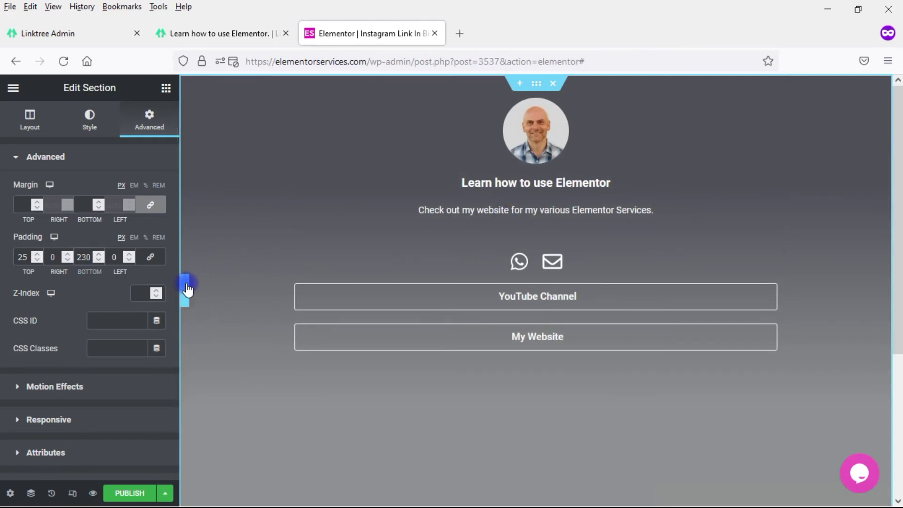
left_click(185, 288)
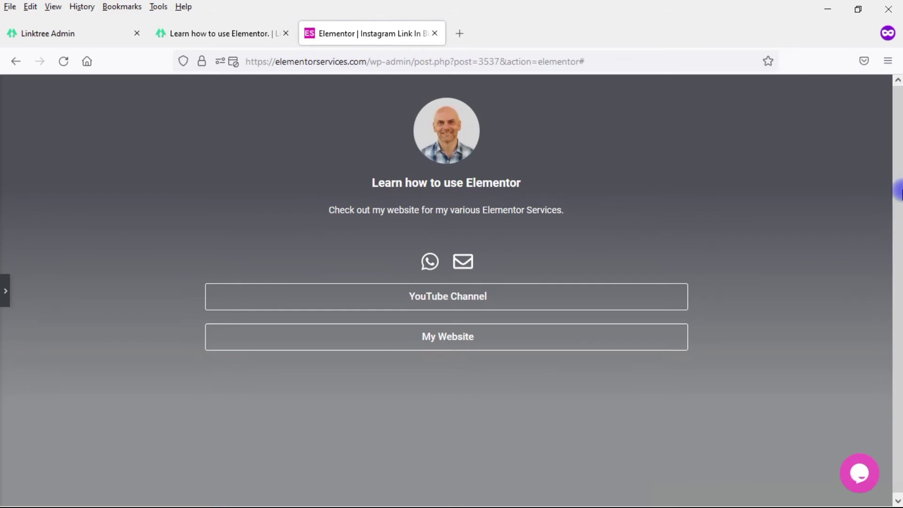
Step: Compare the Elementor page against the Linktree page, then restore the editor panel
left_click(253, 35)
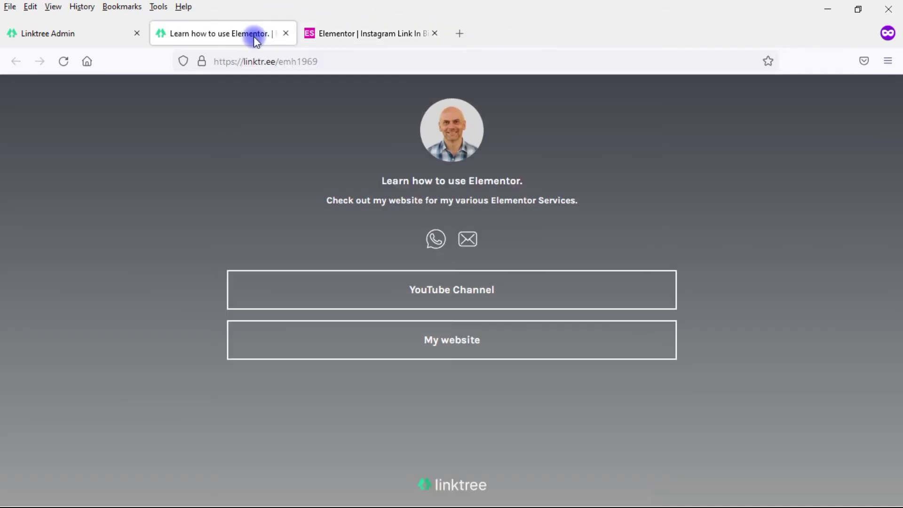
left_click(356, 42)
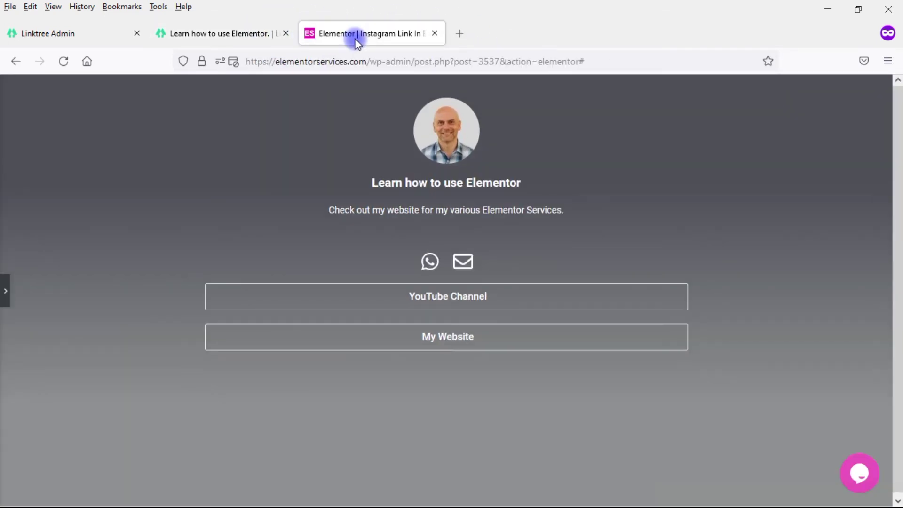
left_click(201, 28)
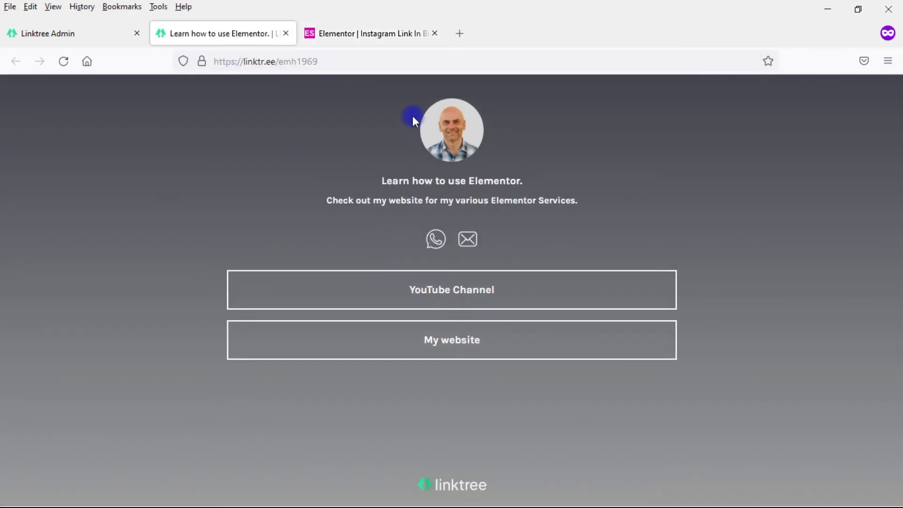
left_click(339, 38)
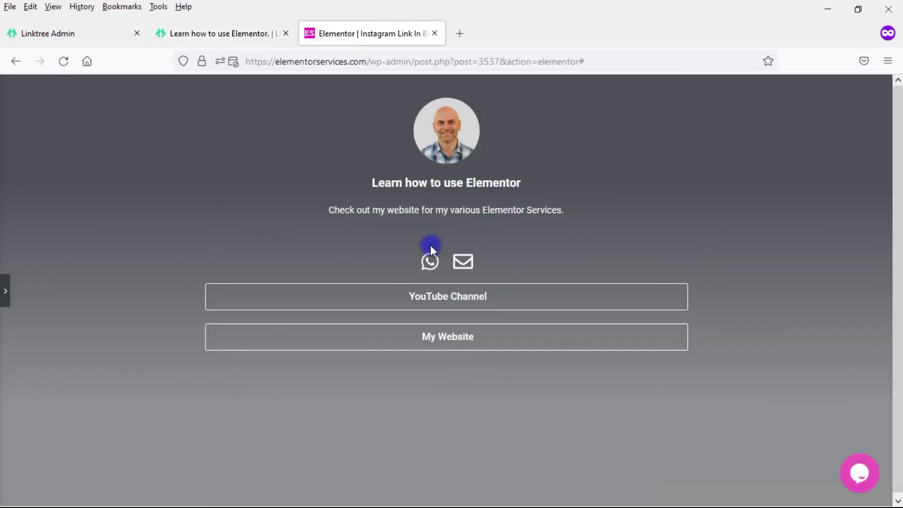
left_click(246, 42)
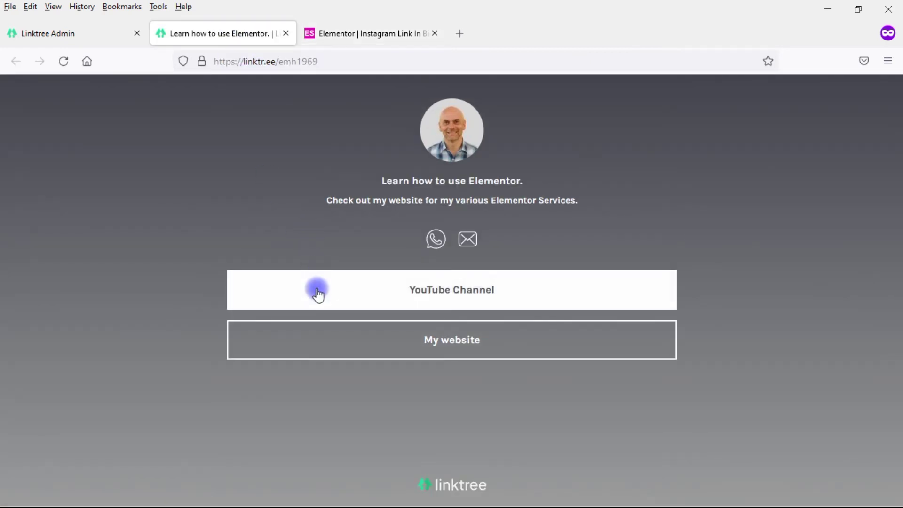
left_click(360, 35)
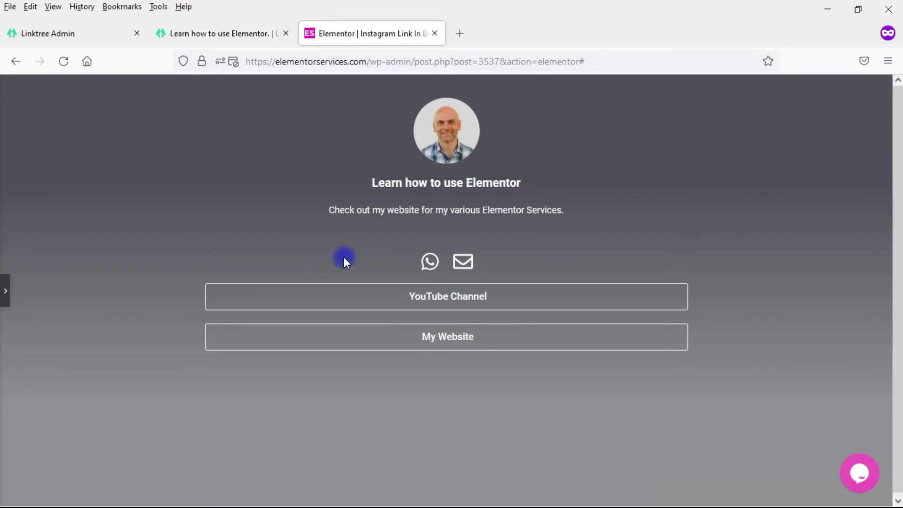
left_click(184, 35)
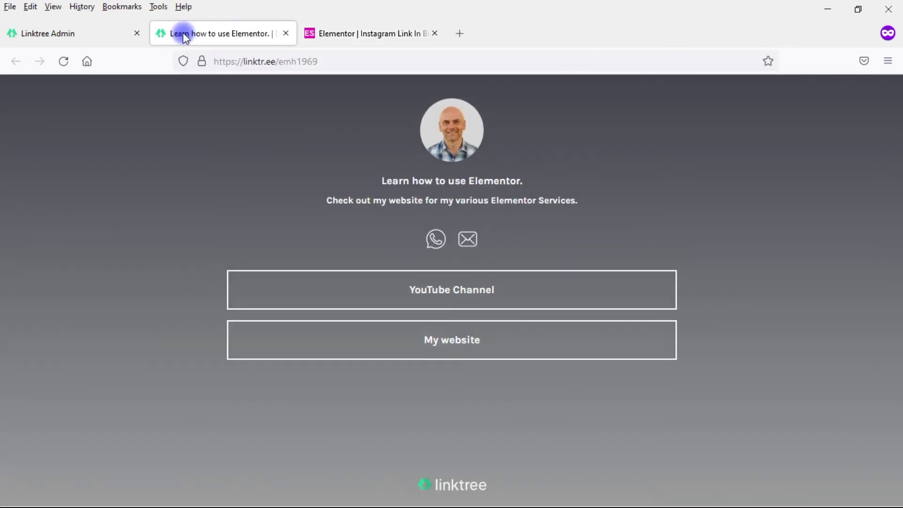
left_click(318, 33)
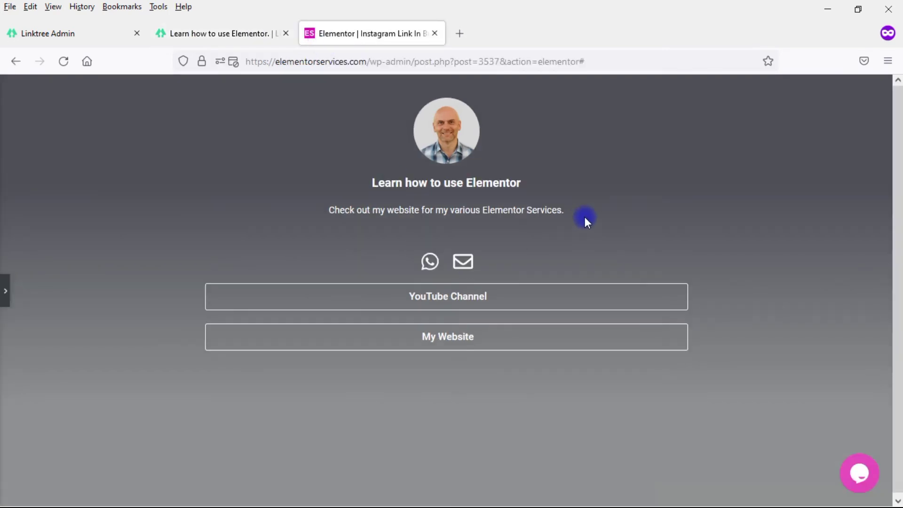
key("ctrl+p")
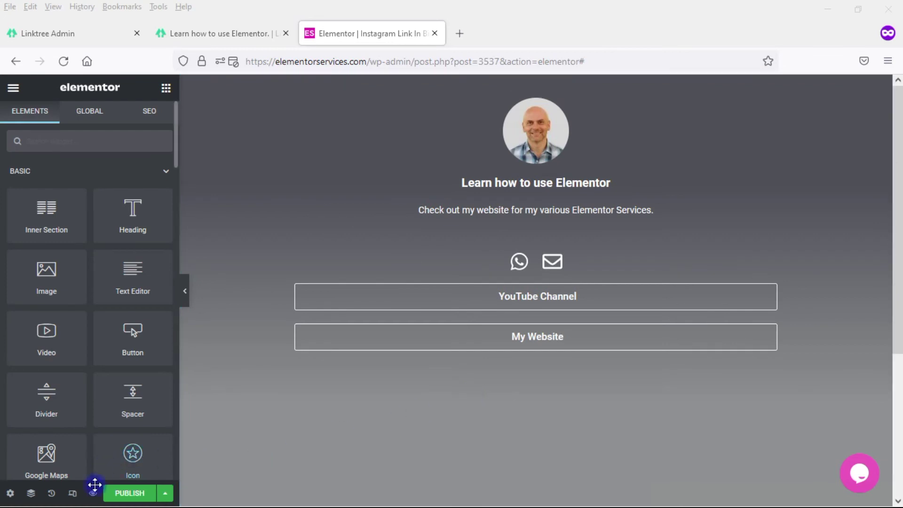
Step: Switch Responsive Mode to Mobile and scroll the preview to check the stacked contact icons
left_click(73, 494)
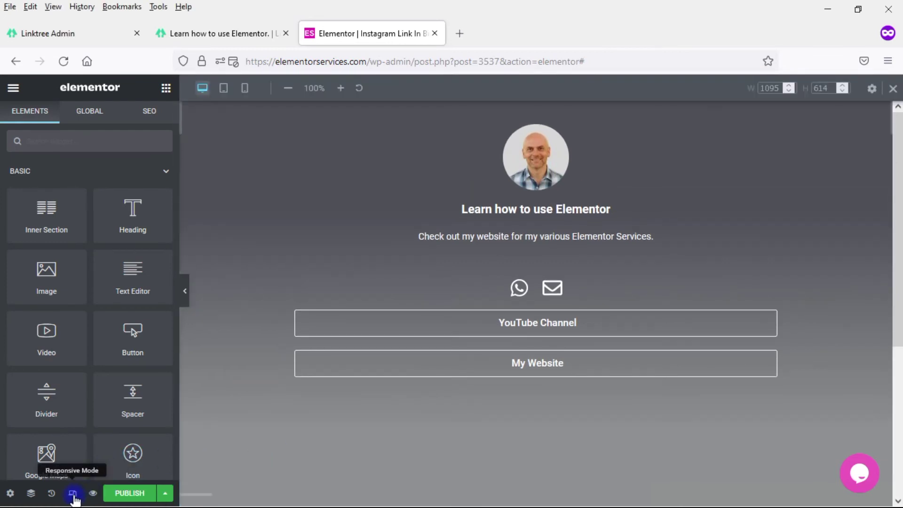
left_click(246, 89)
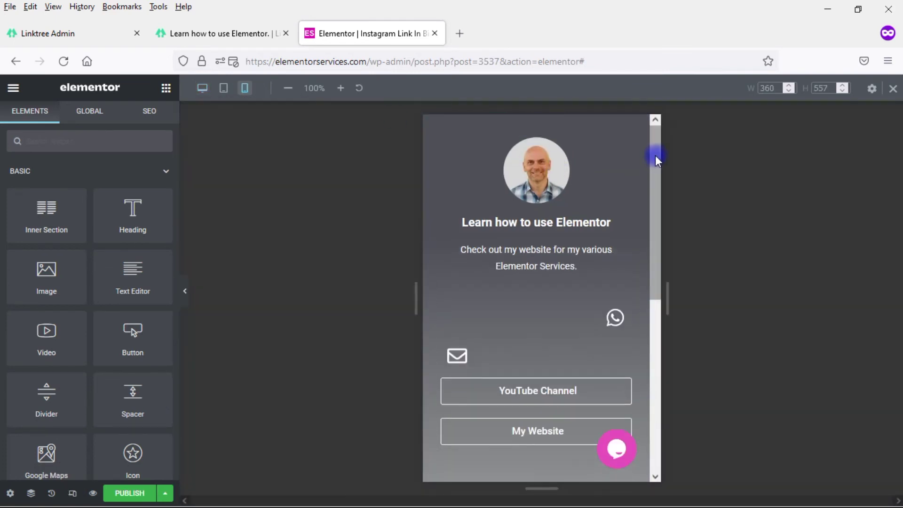
left_click_drag(656, 159, 657, 192)
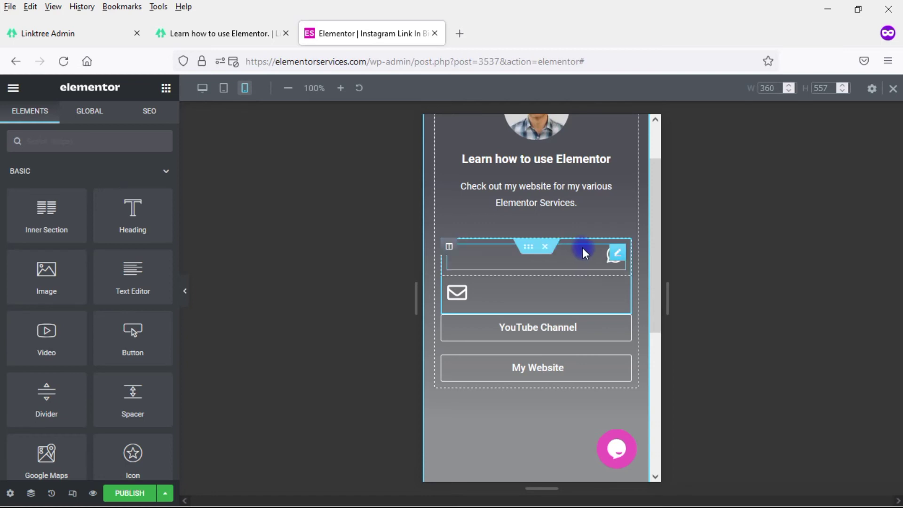
left_click(619, 258)
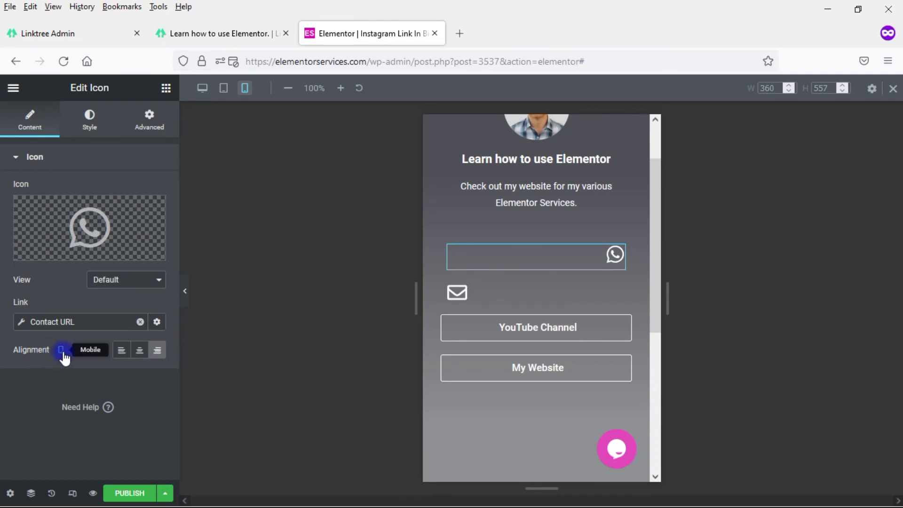
Step: Set mobile Alignment to Center for the WhatsApp and email icons, then exit Responsive Mode
left_click(139, 350)
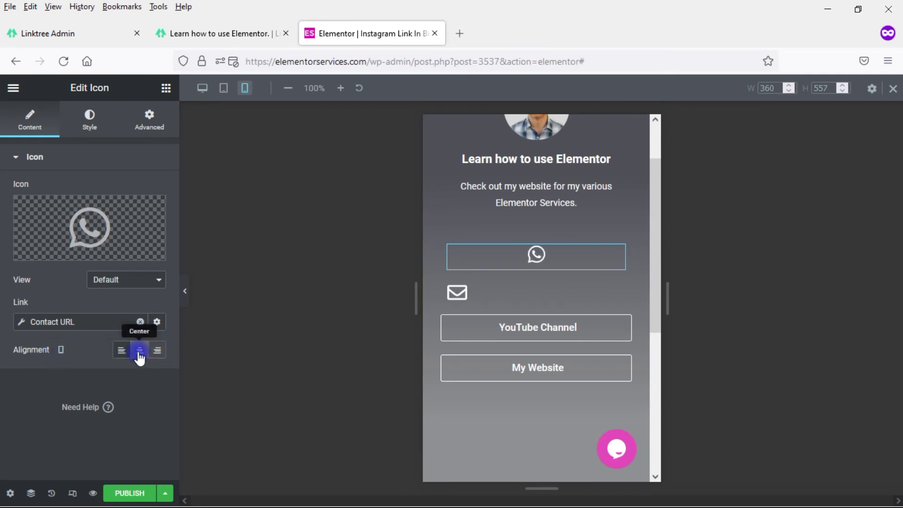
left_click(615, 293)
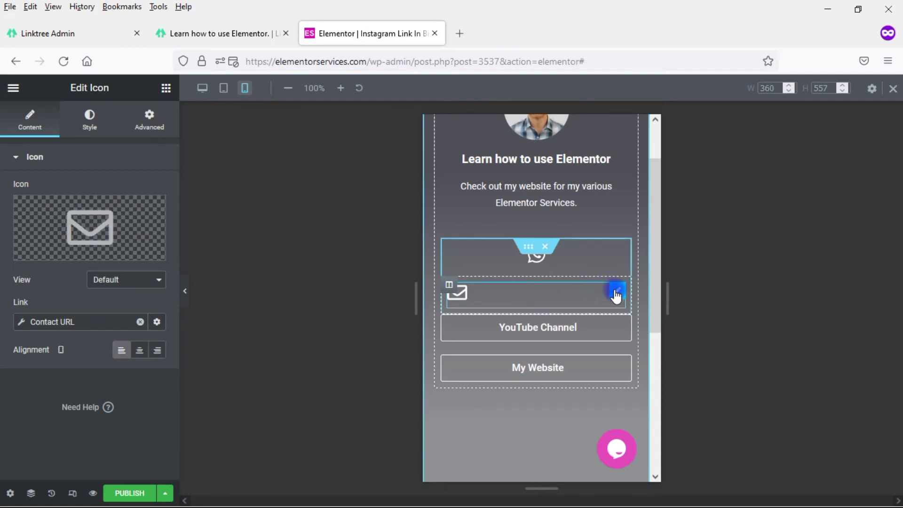
left_click(139, 350)
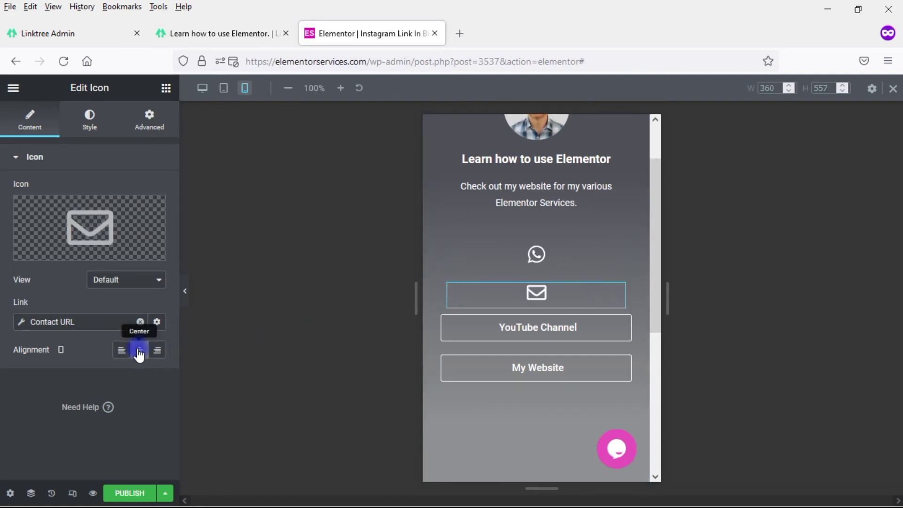
left_click_drag(656, 232, 649, 247)
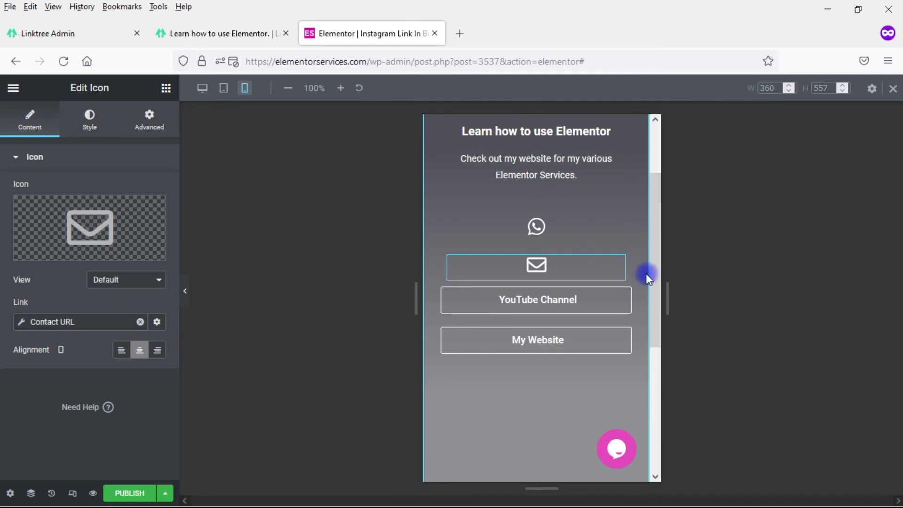
left_click_drag(653, 279, 660, 206)
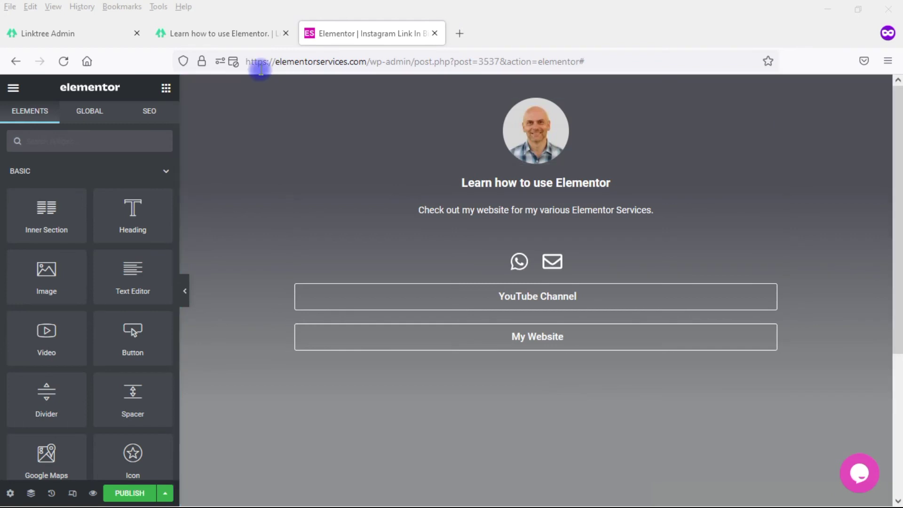
Step: Glance at the Linktree page, then select the circular profile photo in the editor to show its Edit Image settings
left_click(241, 38)
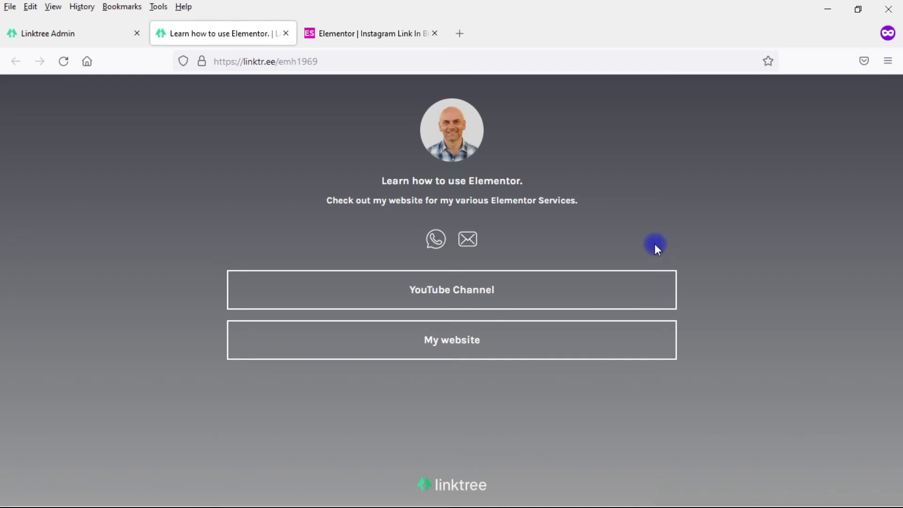
left_click(382, 33)
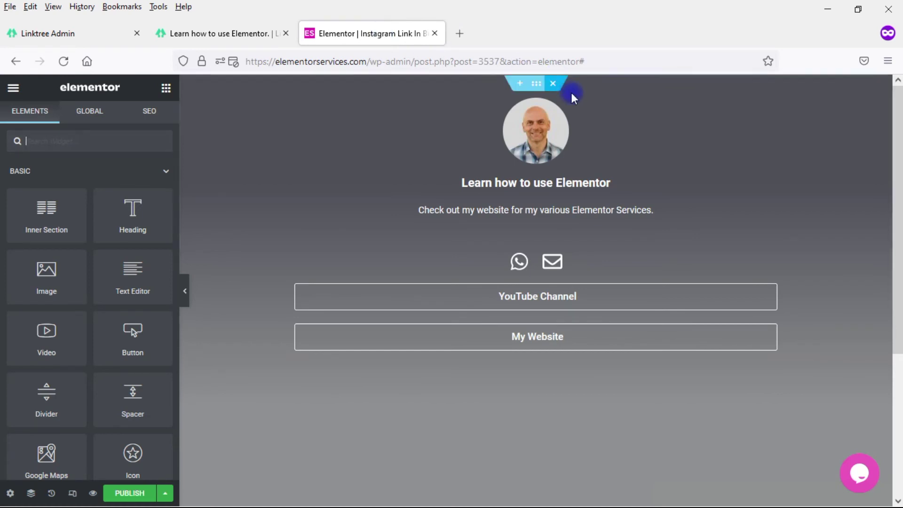
left_click(557, 126)
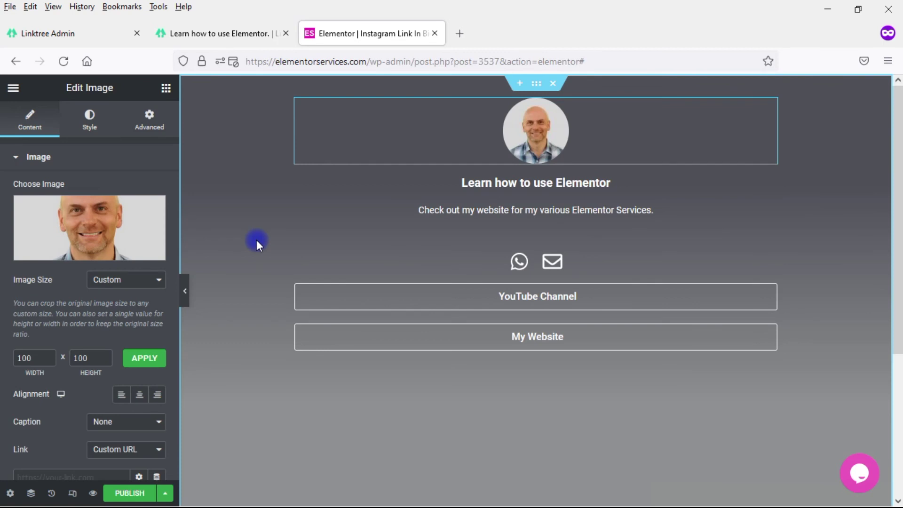
Step: Return to the widget library, scroll the Elements panel, and open then close the tawk.to chat bubble
left_click(166, 89)
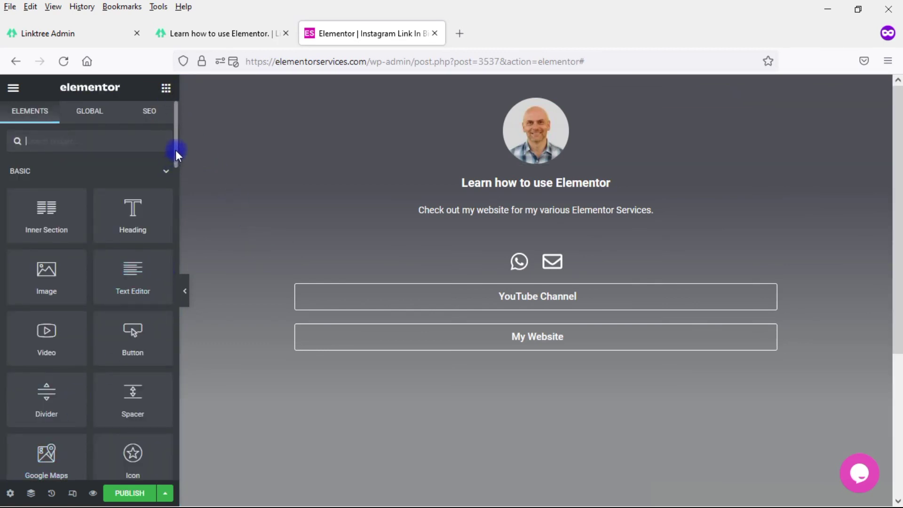
left_click_drag(174, 152, 172, 294)
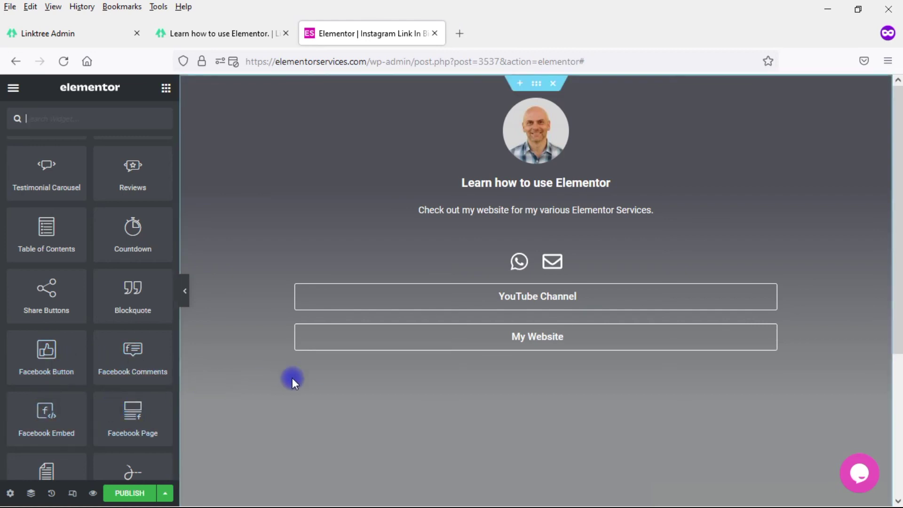
left_click(859, 471)
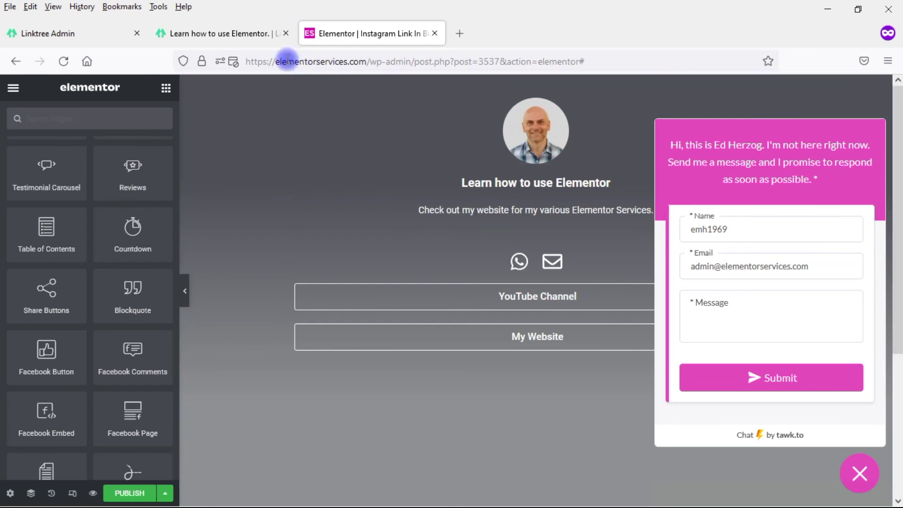
left_click(238, 38)
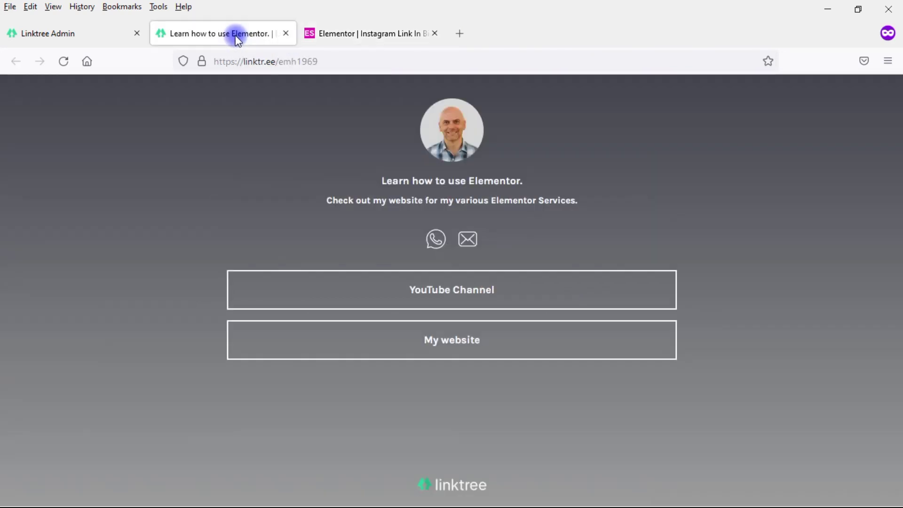
left_click(321, 33)
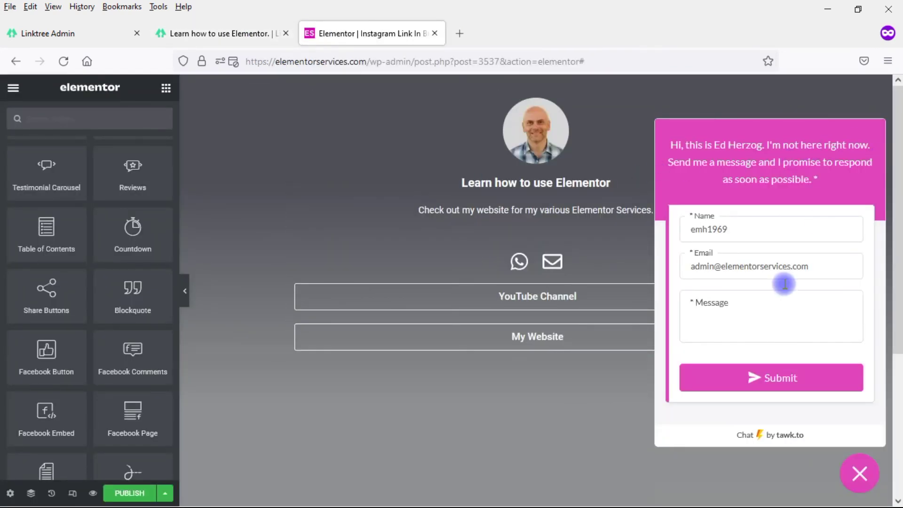
left_click(859, 472)
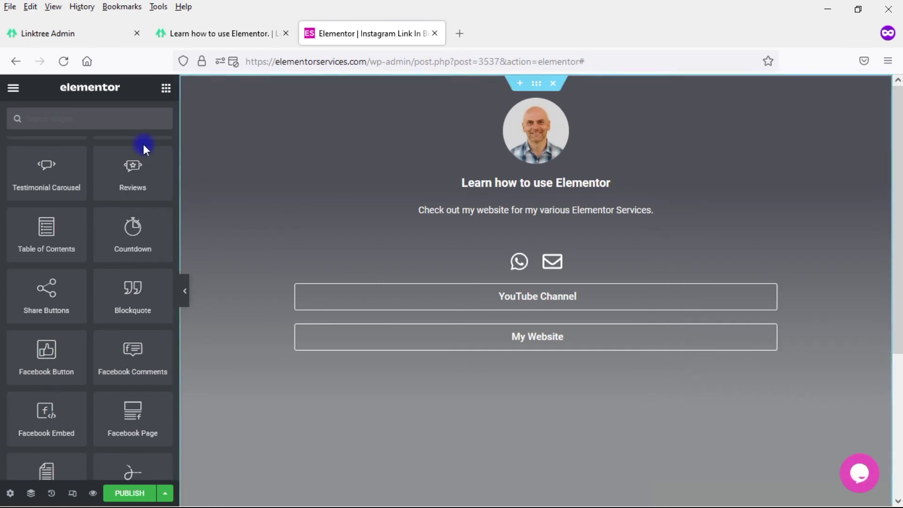
Step: Search the widgets for 'viide' and try dragging a Video widget above the icons
left_click(126, 123)
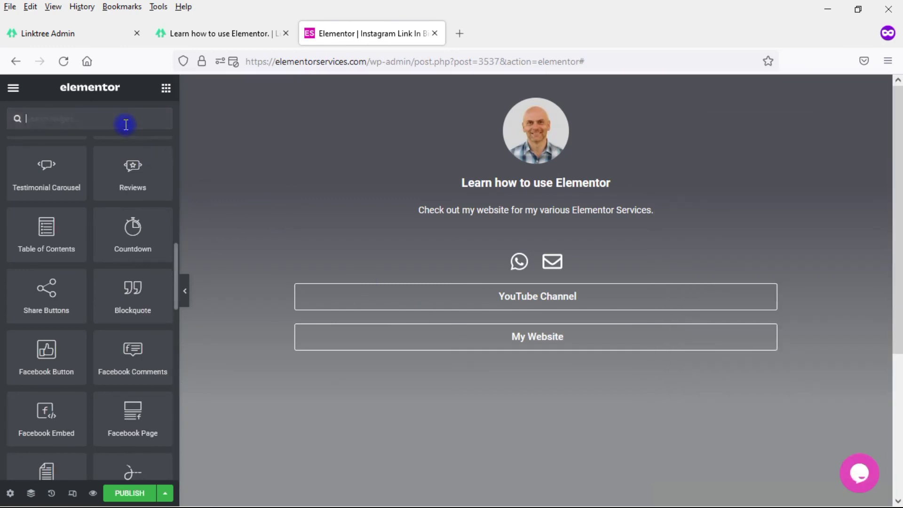
type("vi")
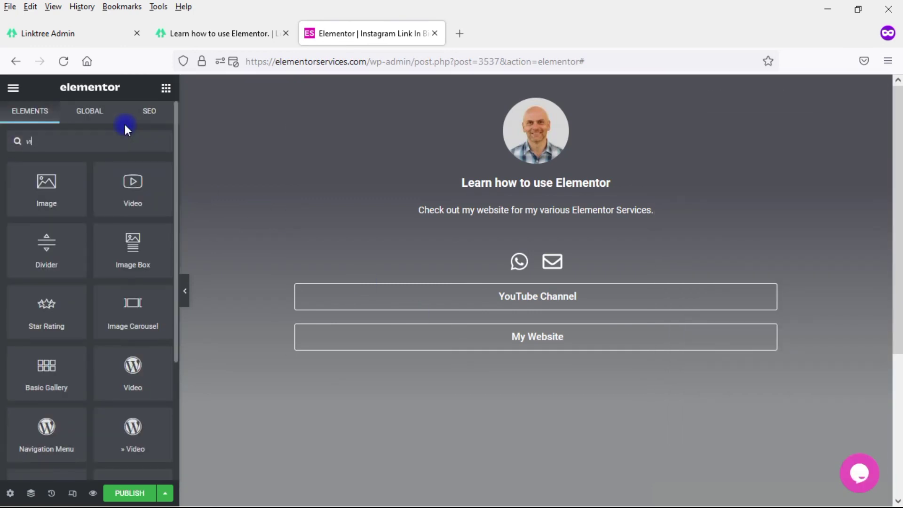
type("i")
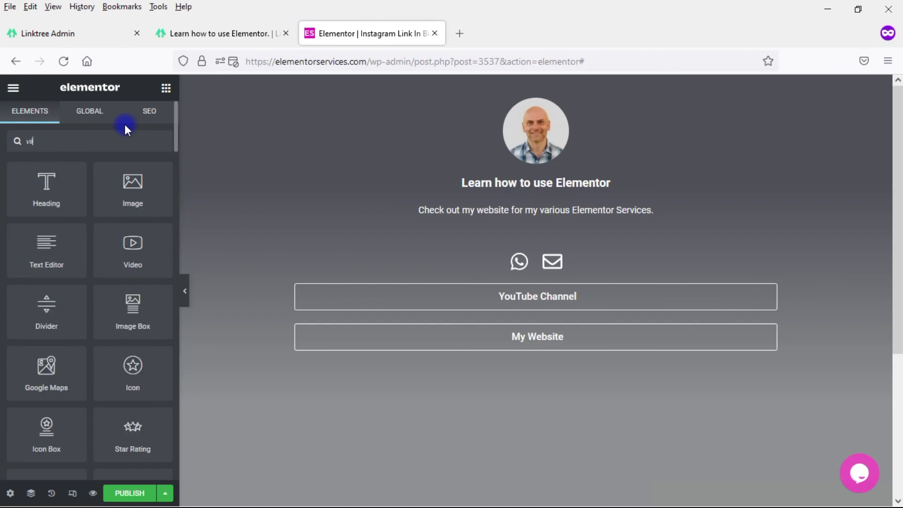
type("de")
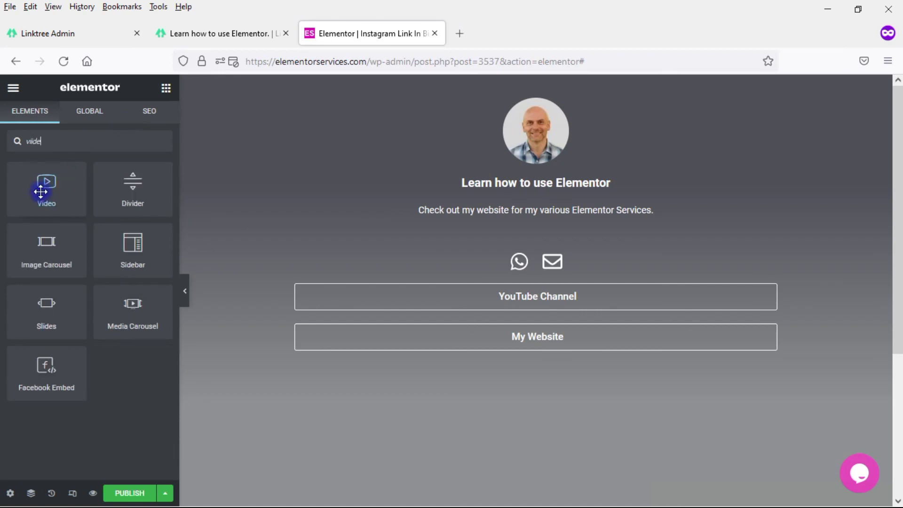
left_click_drag(38, 192, 28, 141)
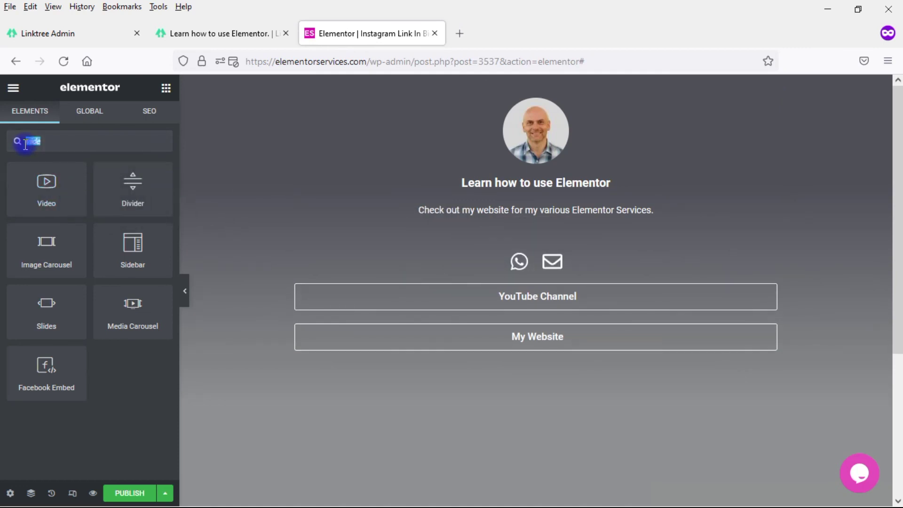
Step: Add a Video Playlist below the bio, delete it again, then search widgets for 'pos'
type("play")
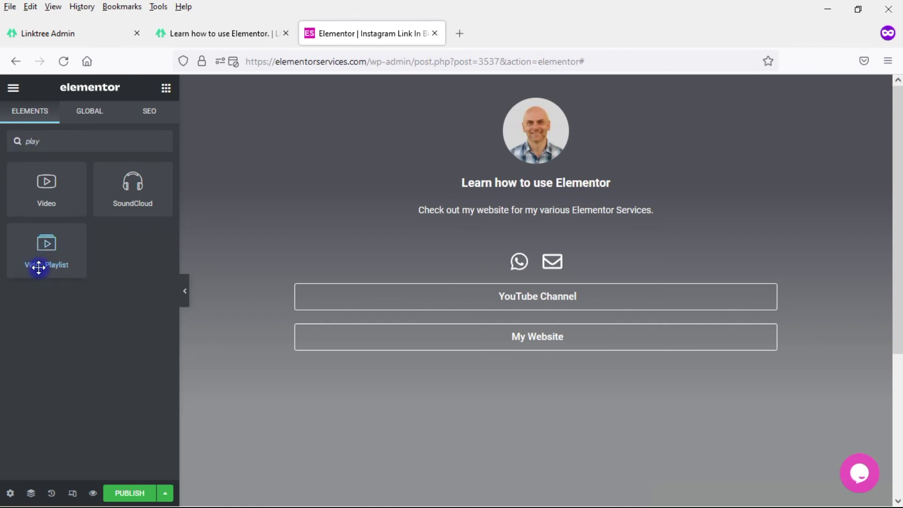
left_click_drag(63, 249, 450, 233)
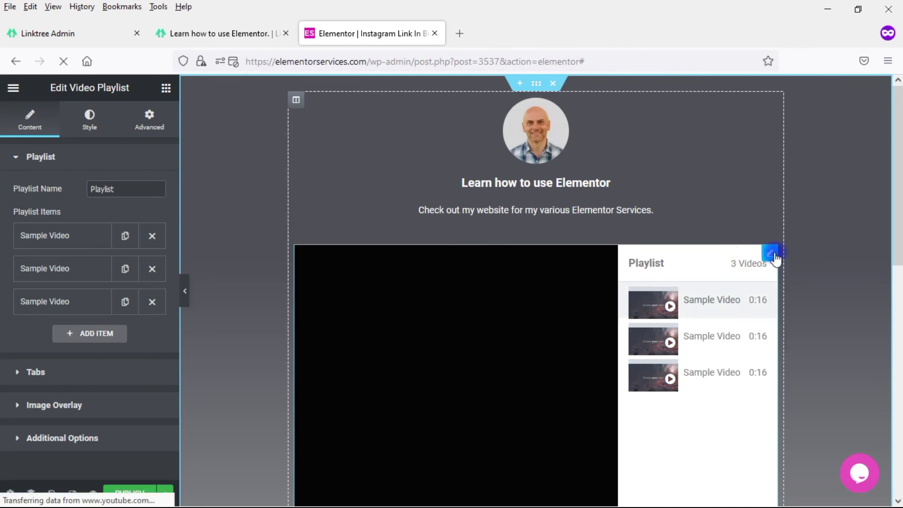
right_click(773, 255)
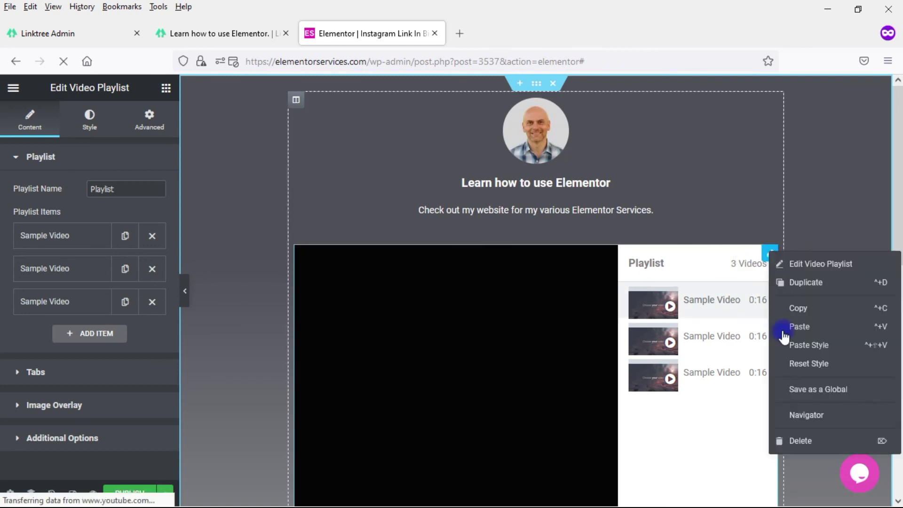
left_click(795, 441)
left_click(128, 144)
type("pos")
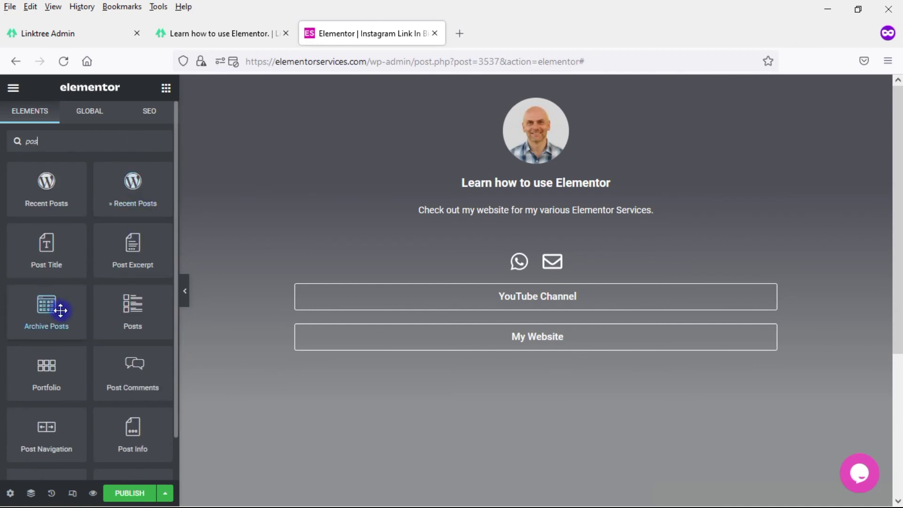
Step: Drag the Posts widget around the icons without dropping it, then view the live Linktree page
left_click_drag(185, 277, 145, 320)
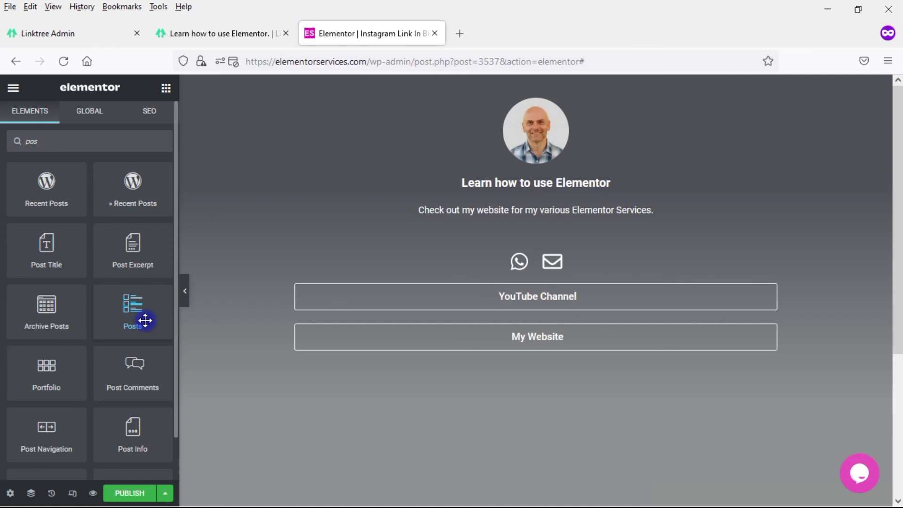
left_click_drag(144, 320, 247, 278)
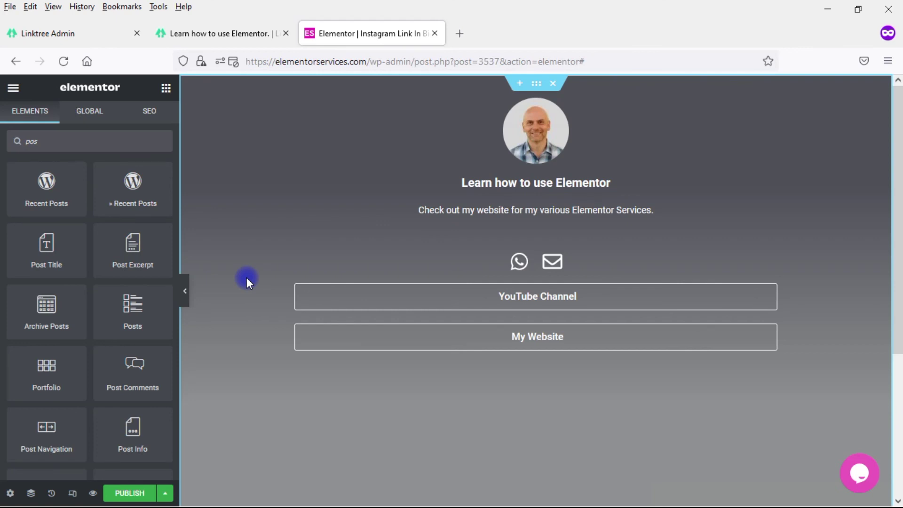
left_click(237, 36)
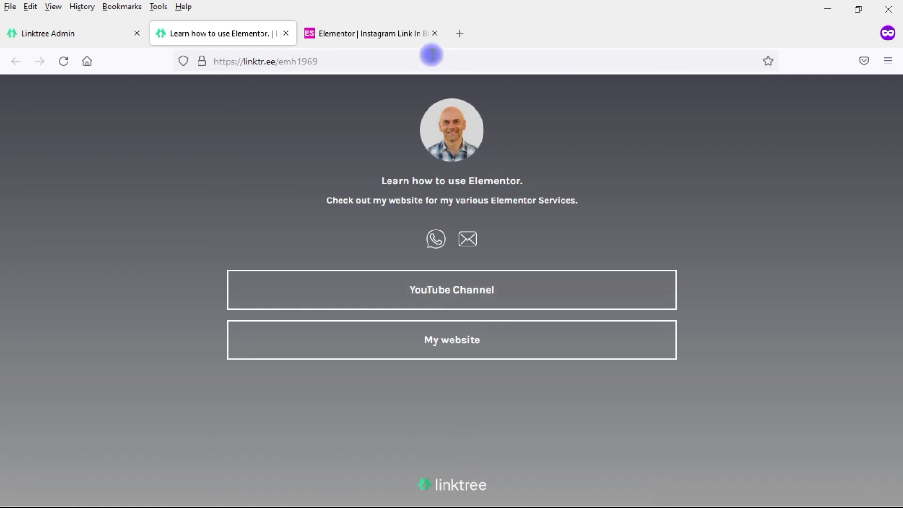
Step: Compare against the Linktree tab once more, ending back in the Elementor editor
left_click(354, 33)
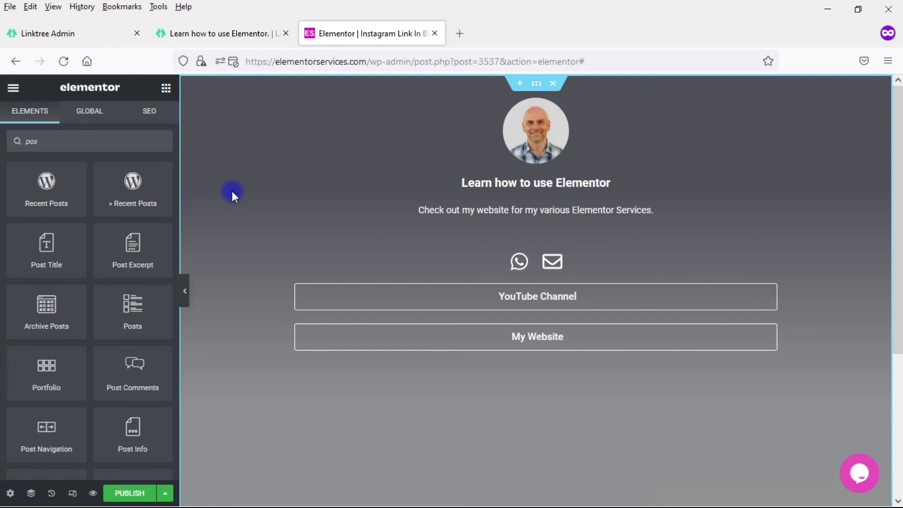
left_click(185, 31)
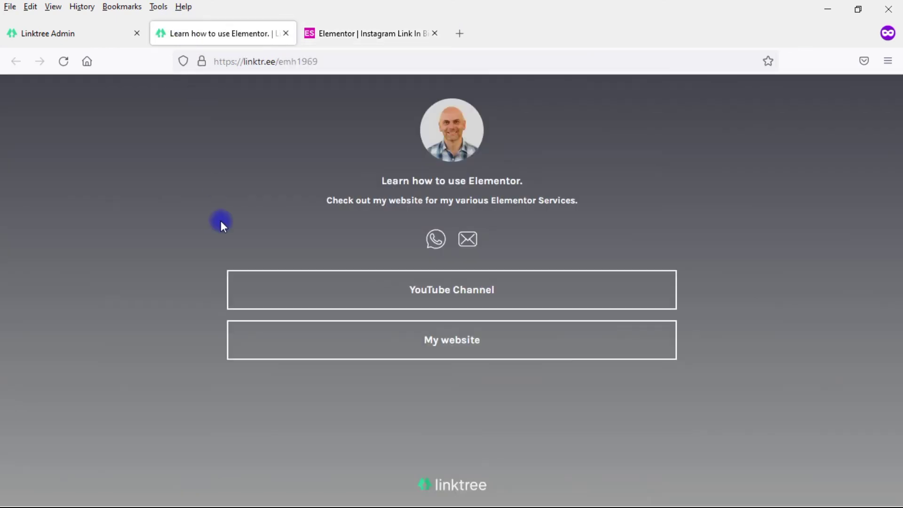
left_click(354, 38)
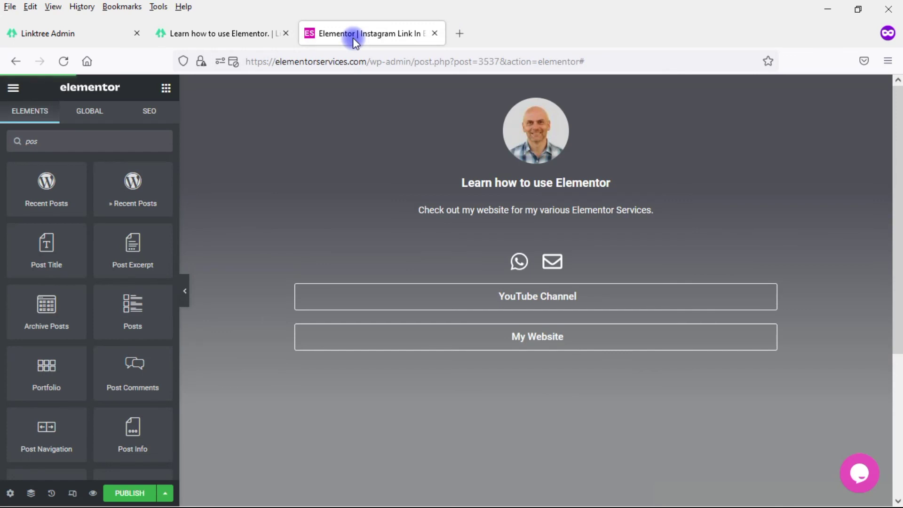